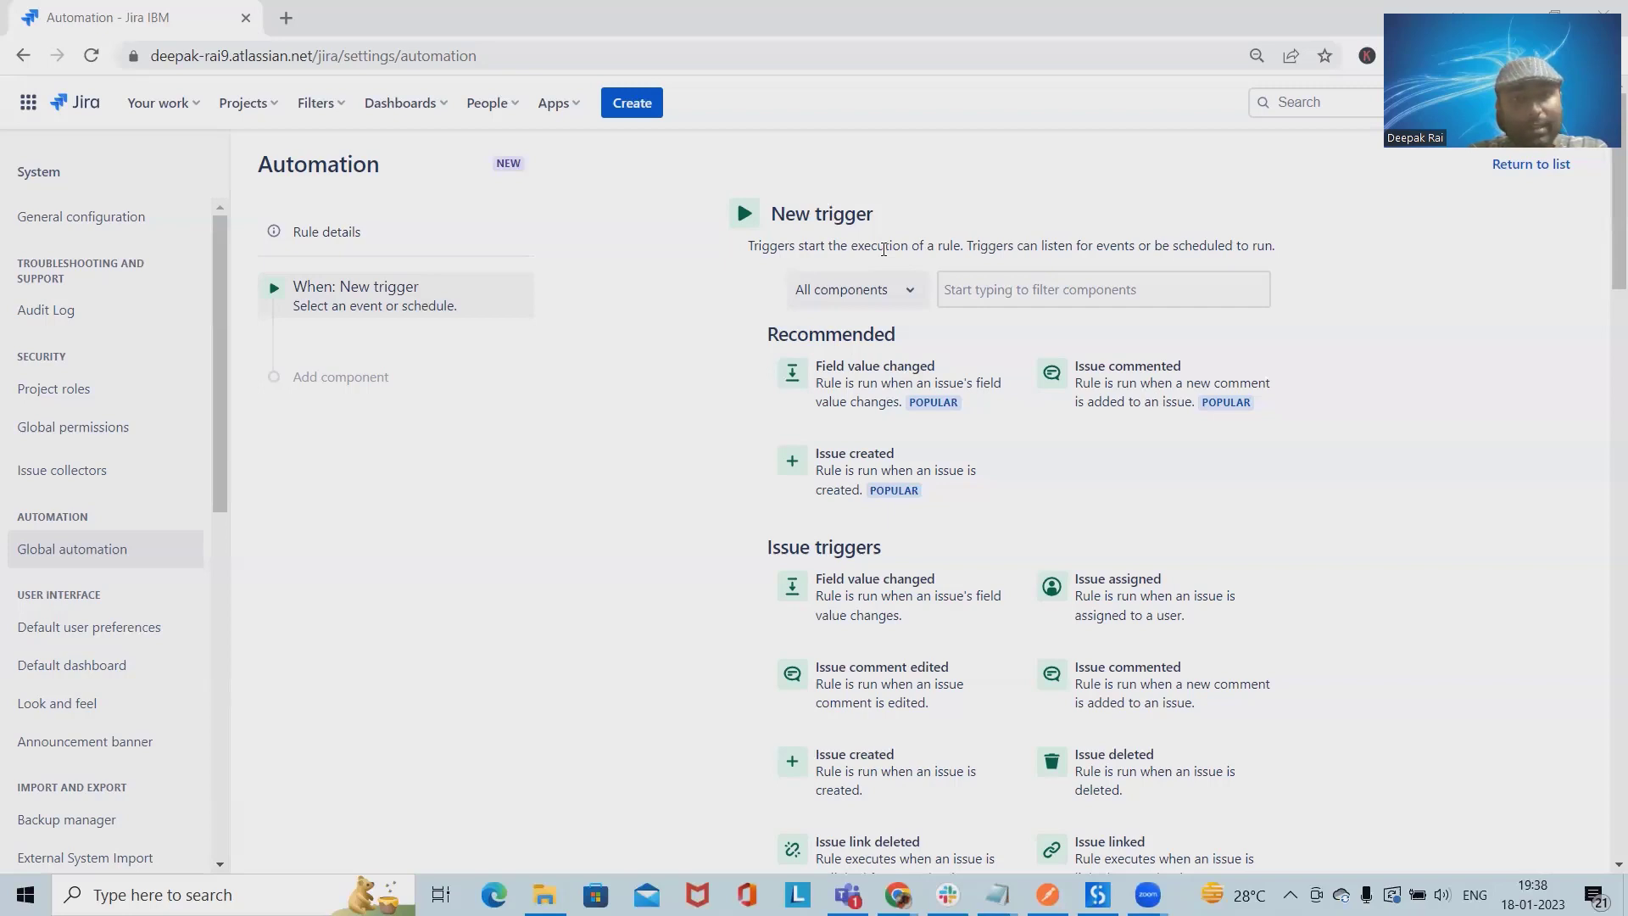
- Start a new issue of type Story in Abhaya_Project
left_click(629, 105)
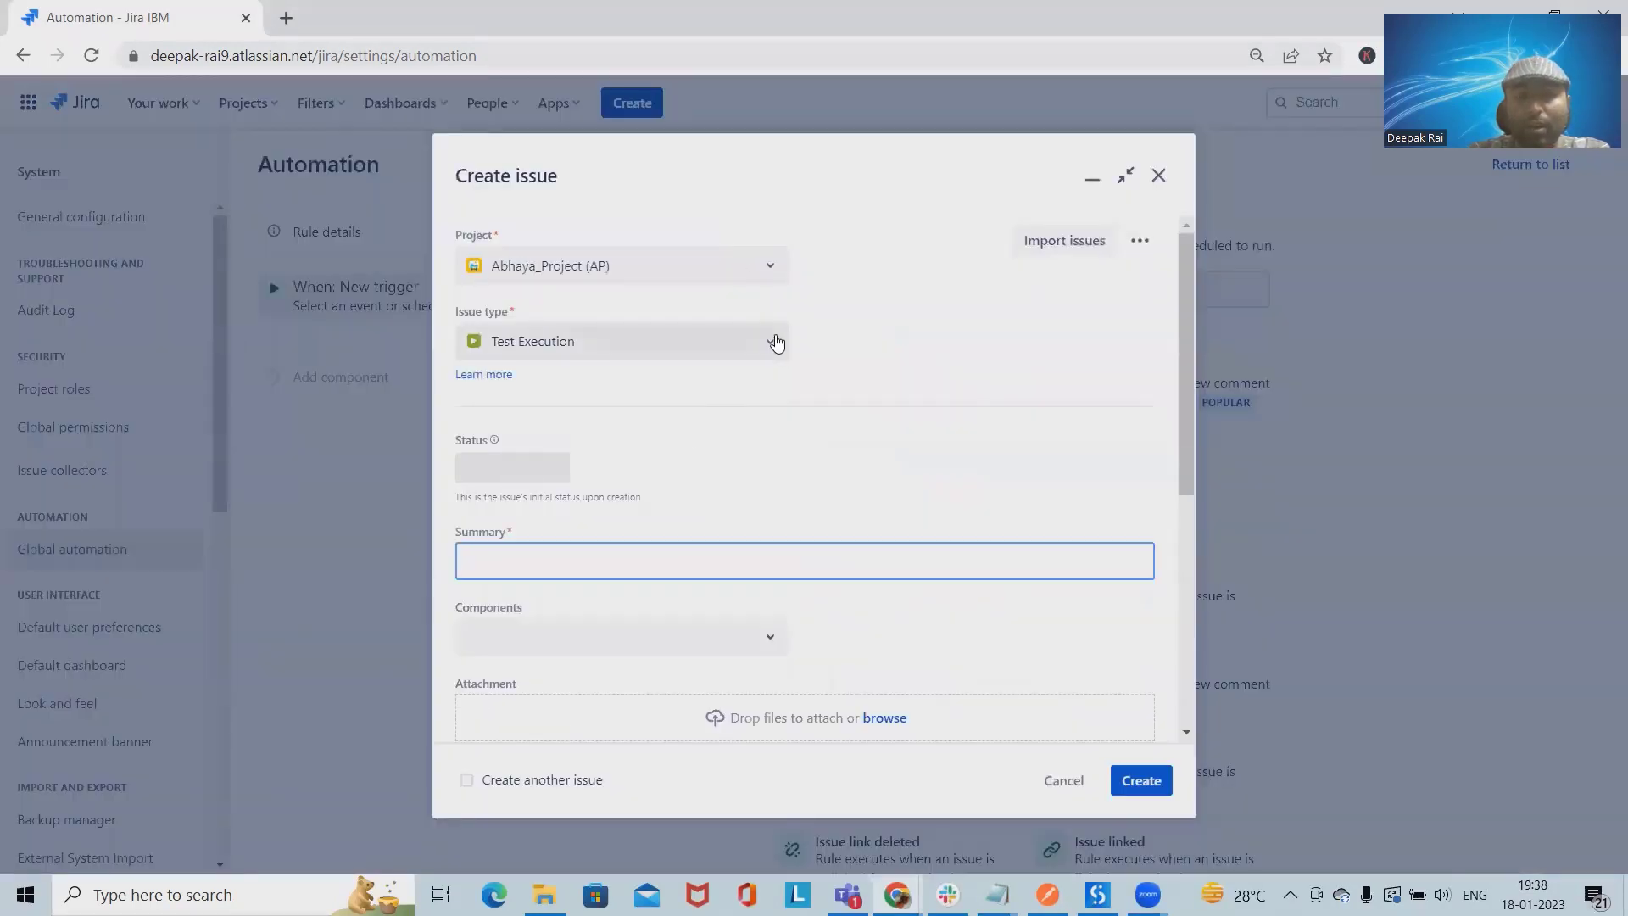
left_click(772, 340)
left_click(546, 422)
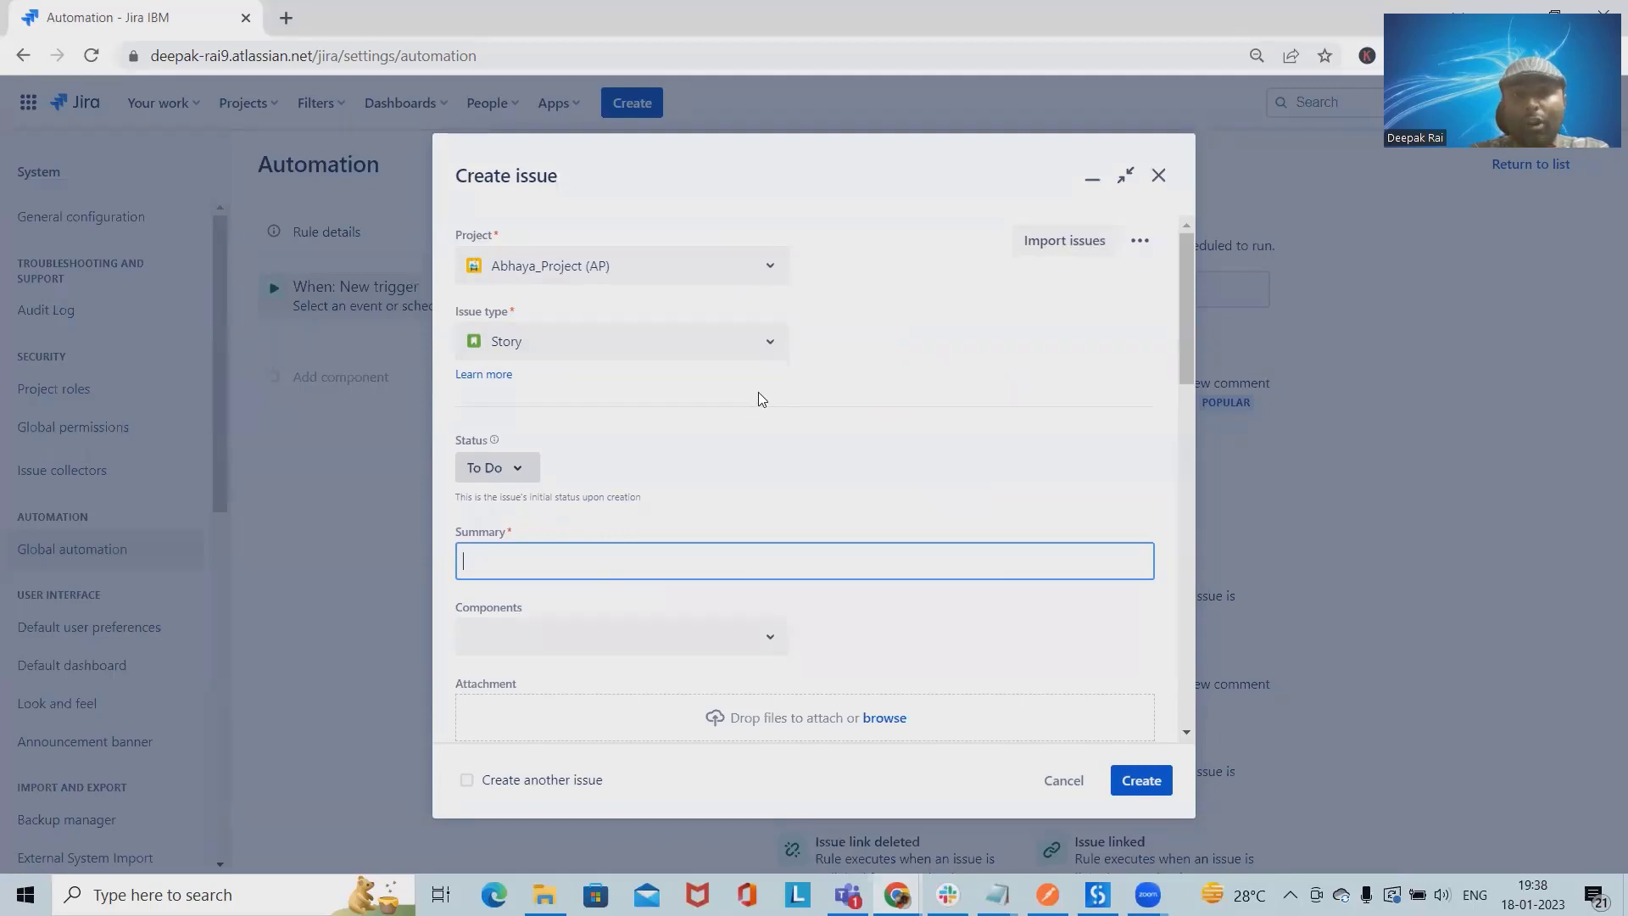
- Give the new story the summary "This is US for Payment" and create it
left_click(573, 565)
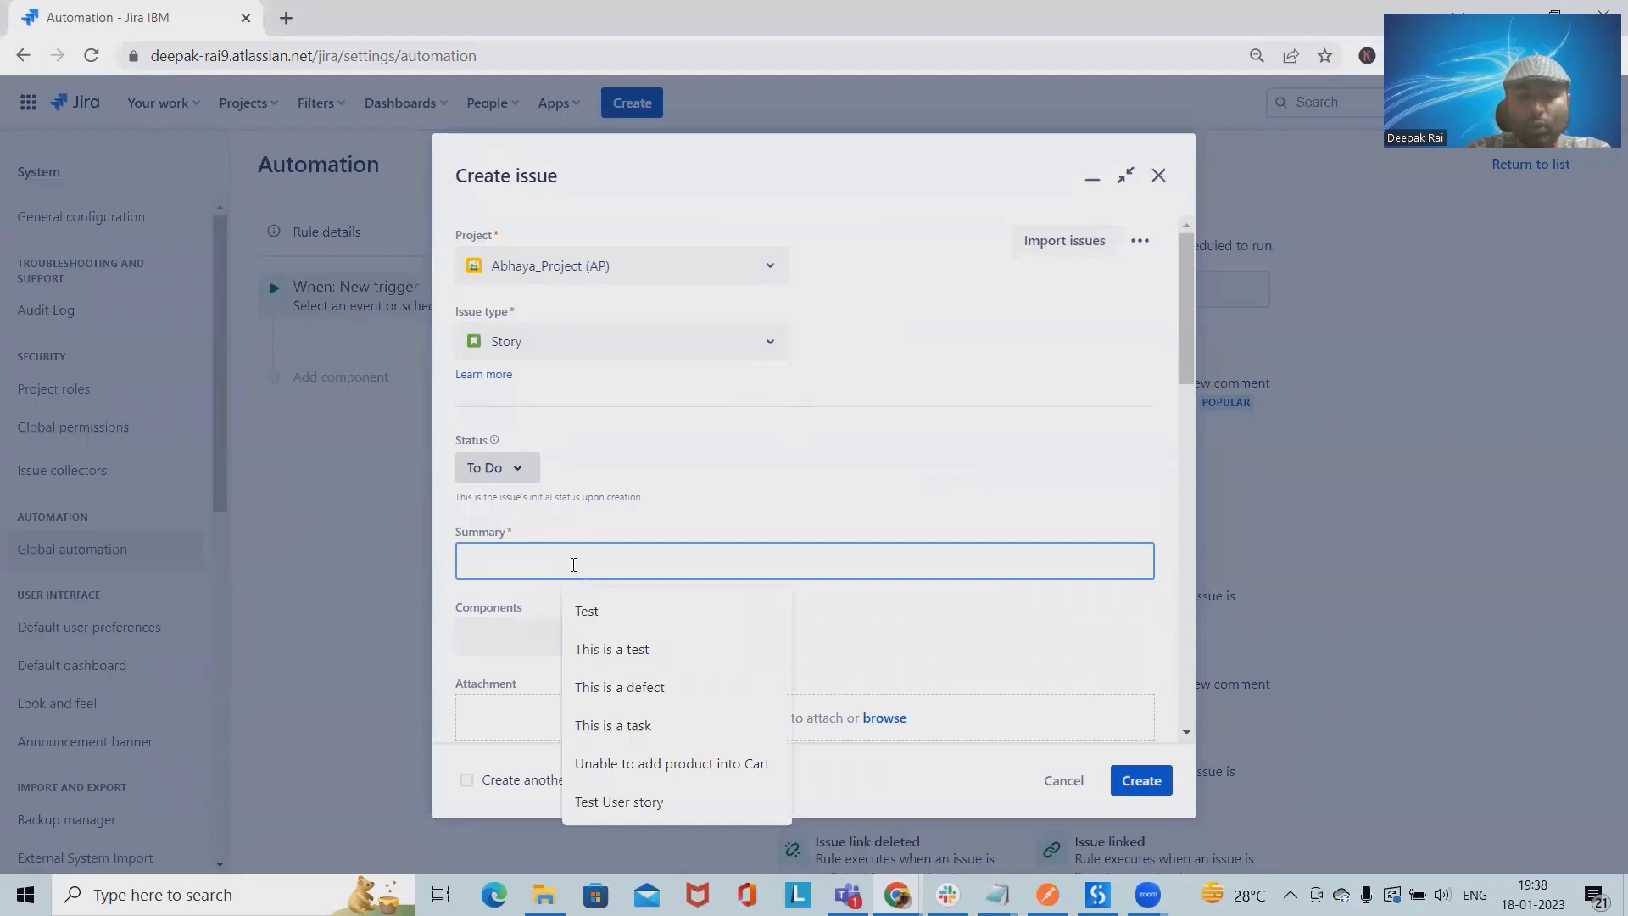
type("This is")
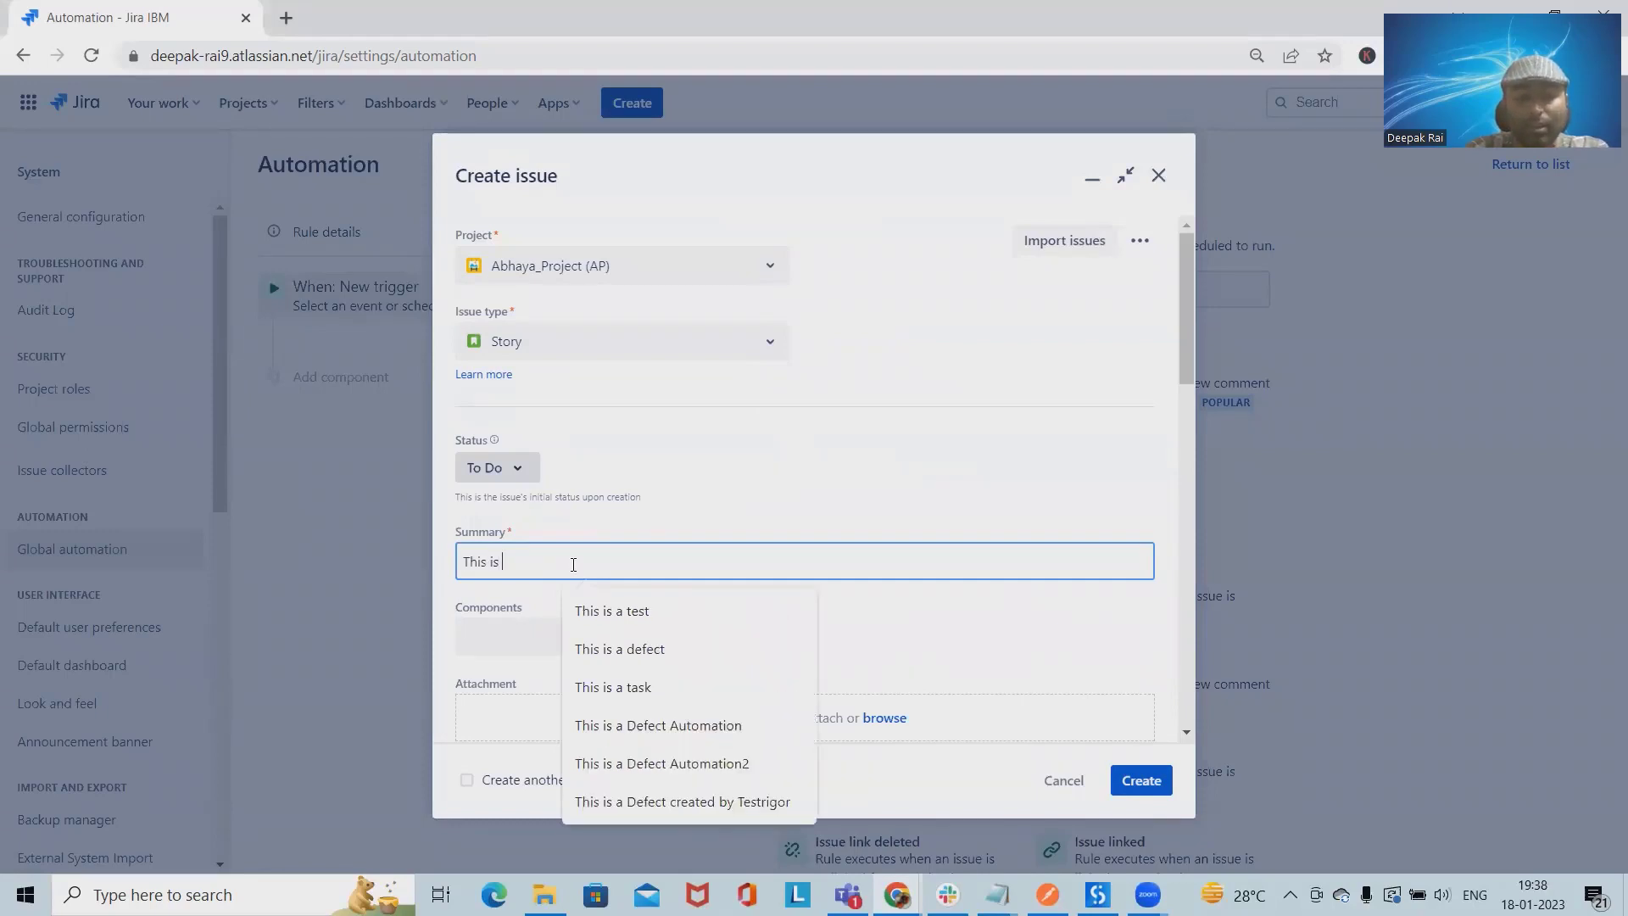
type(" S")
key("BackSpace")
type("U")
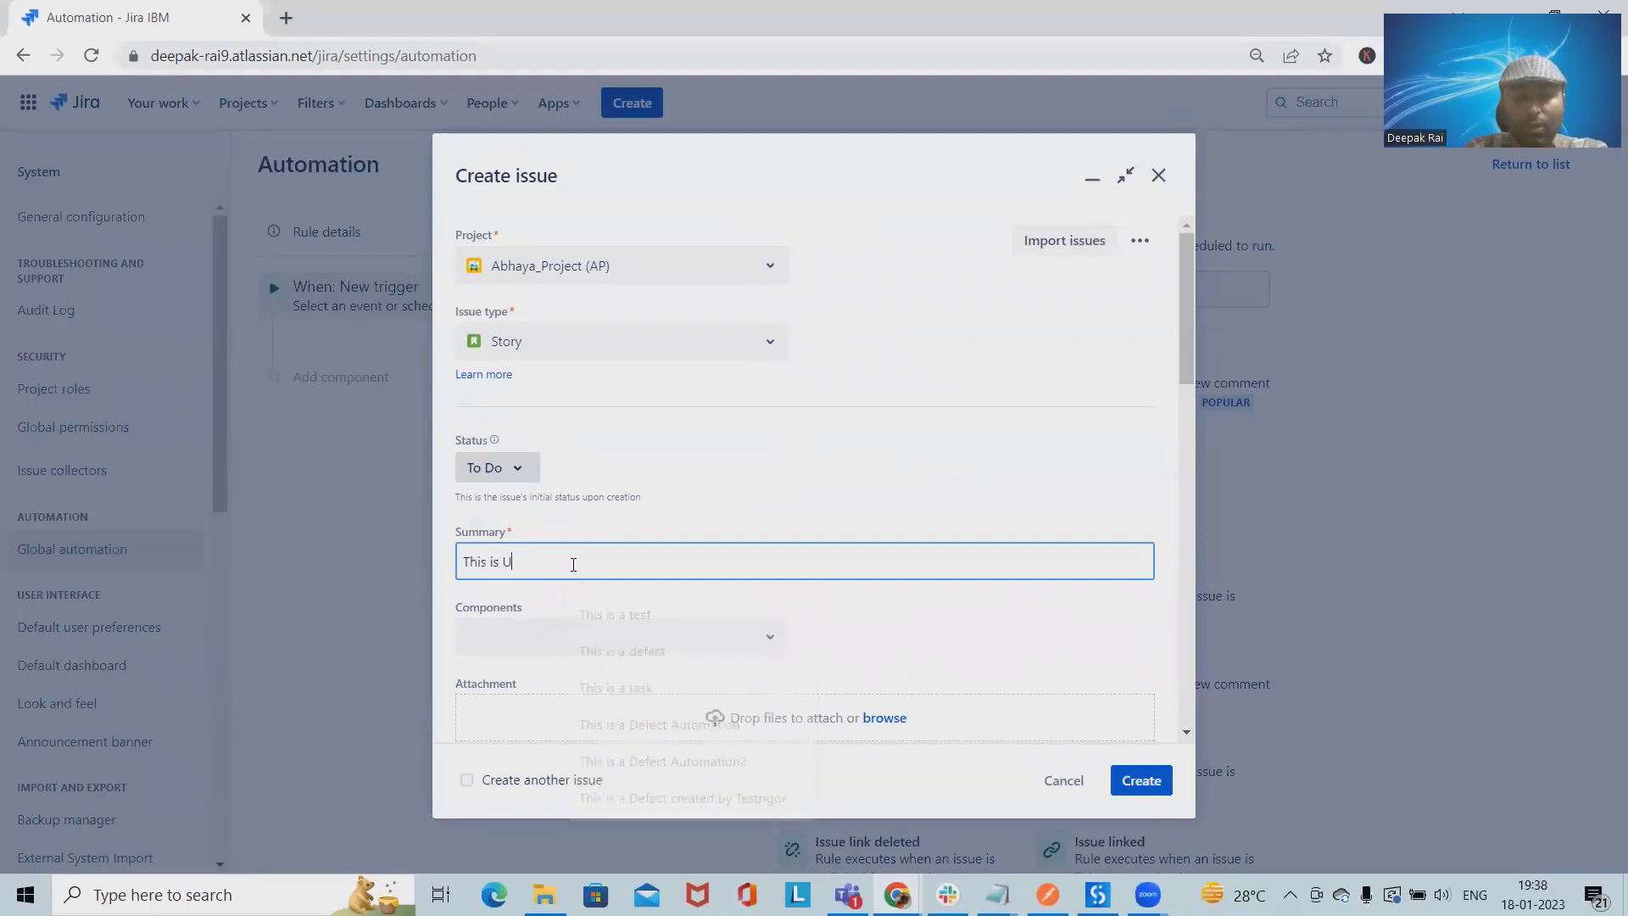
type("S for ")
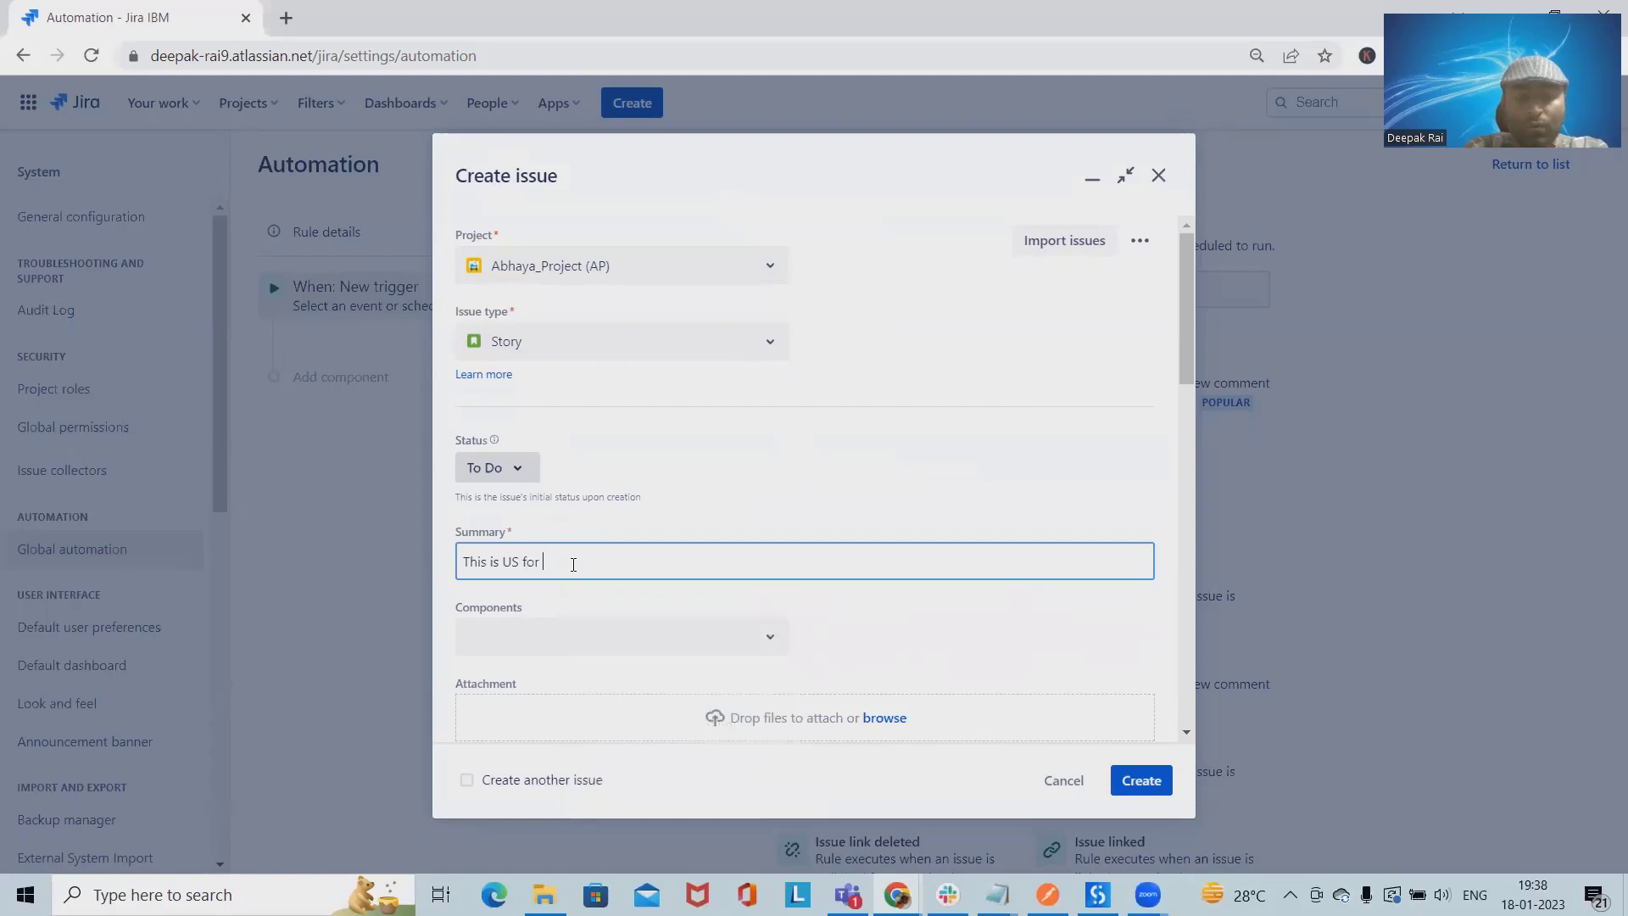
type("Developme")
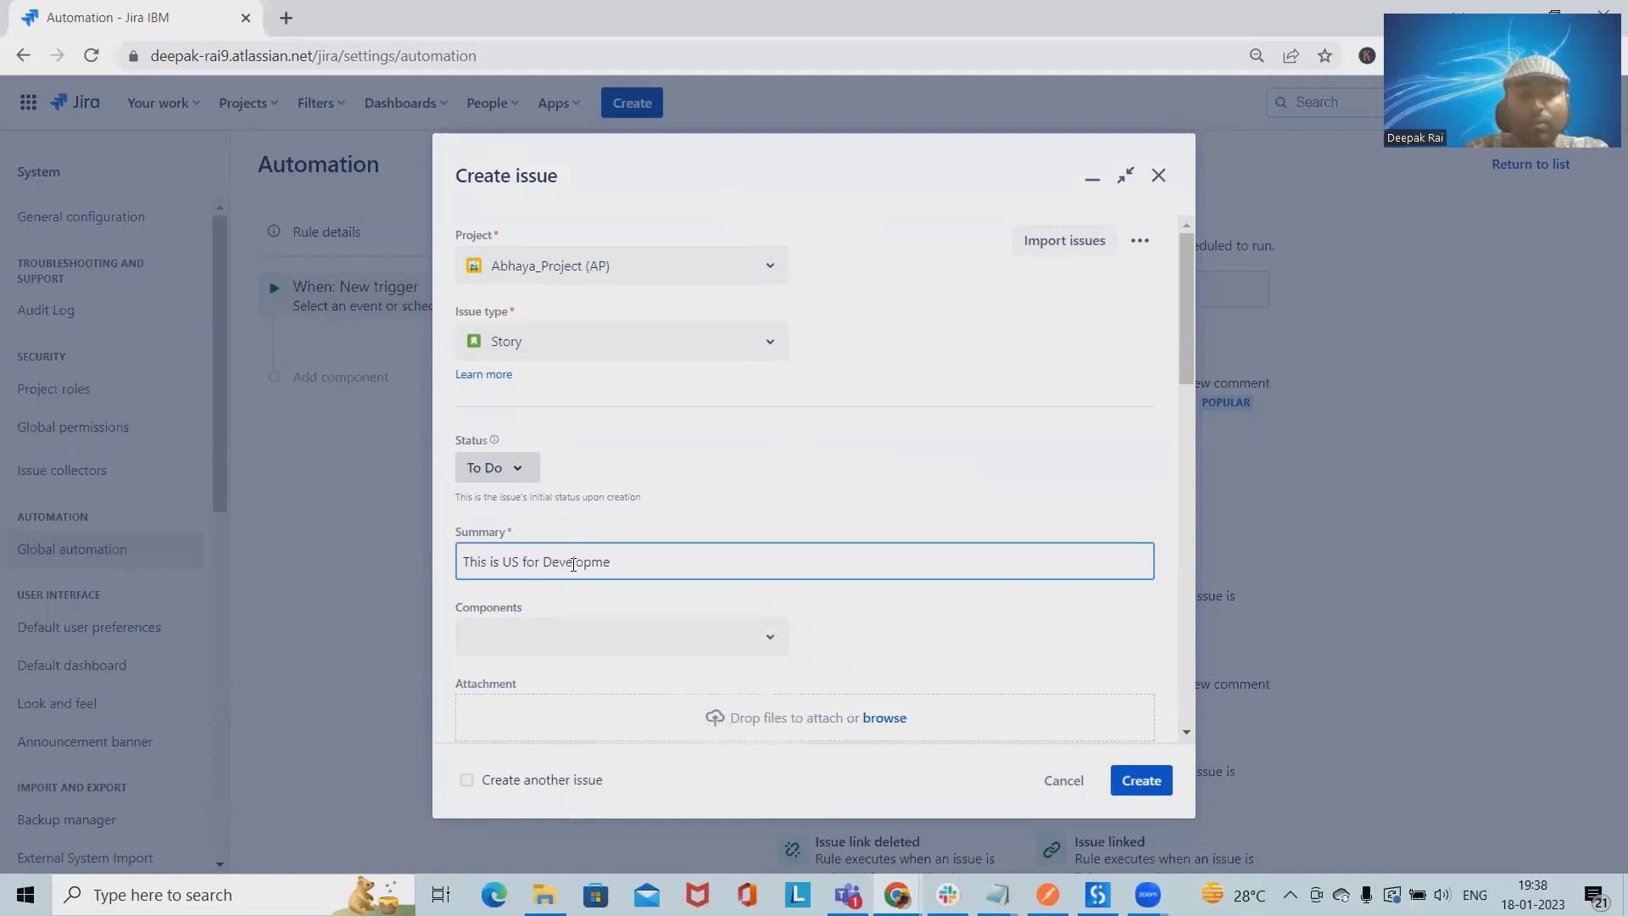
key("BackSpace")
key("BackSpace")
key("BackSpace")
key("BackSpace")
key("BackSpace")
key("BackSpace")
key("BackSpace")
key("BackSpace")
key("BackSpace")
type("Pay")
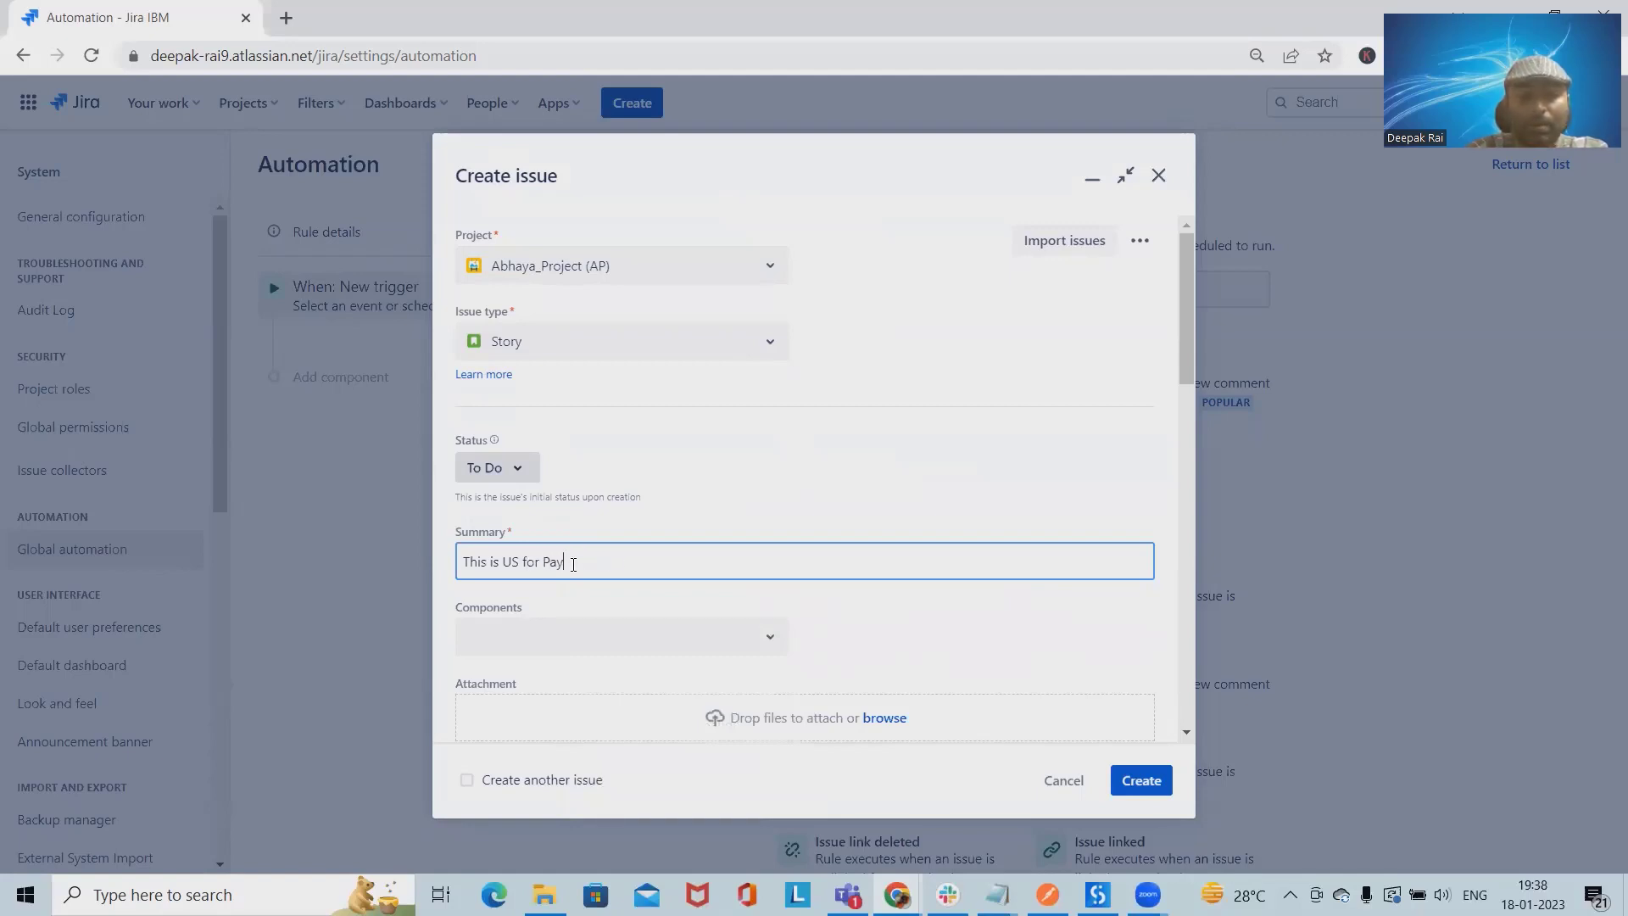
type("ment")
scroll(763, 661, "down", 1)
left_click(1141, 780)
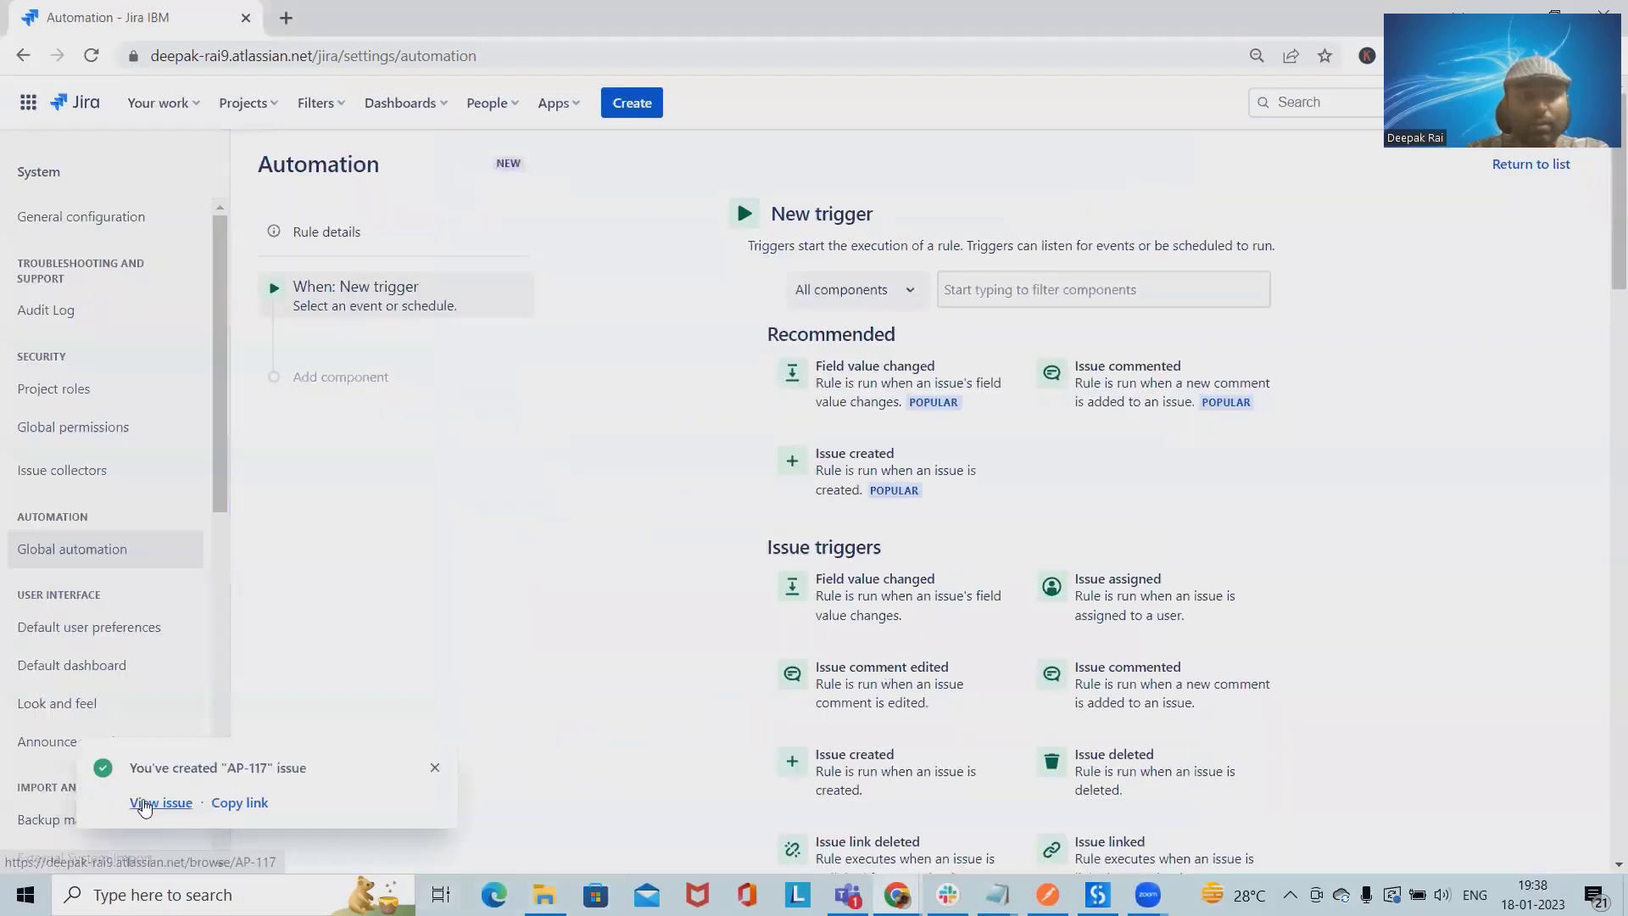
- View the newly created story and add a subtask named "Subtask for Dev" to it
left_click(144, 804)
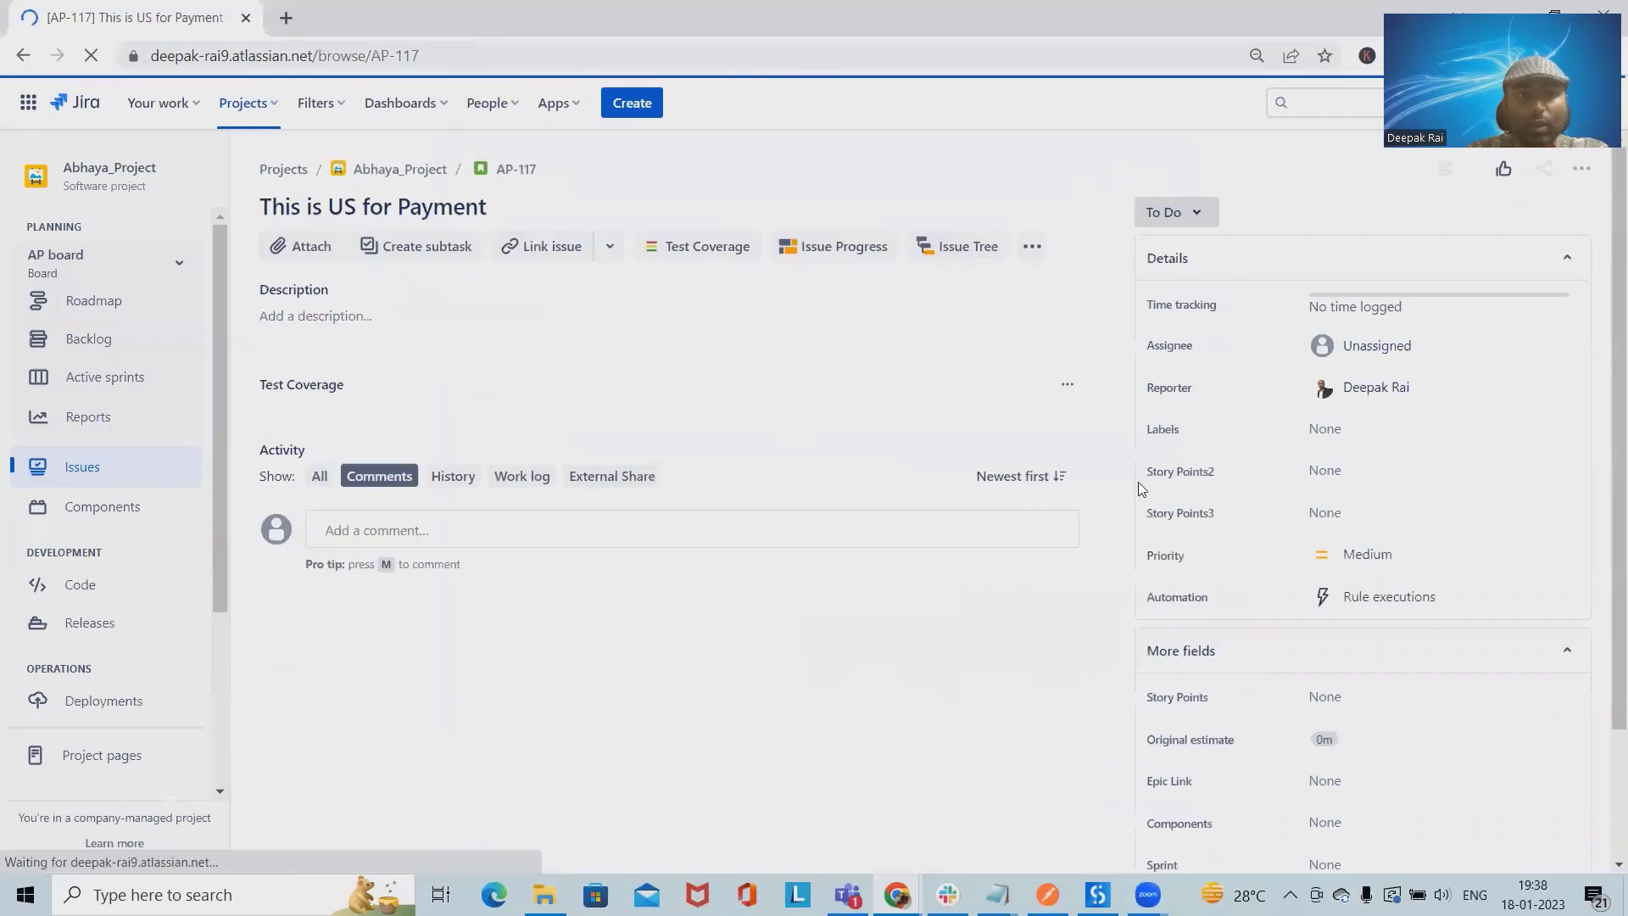
left_click(430, 251)
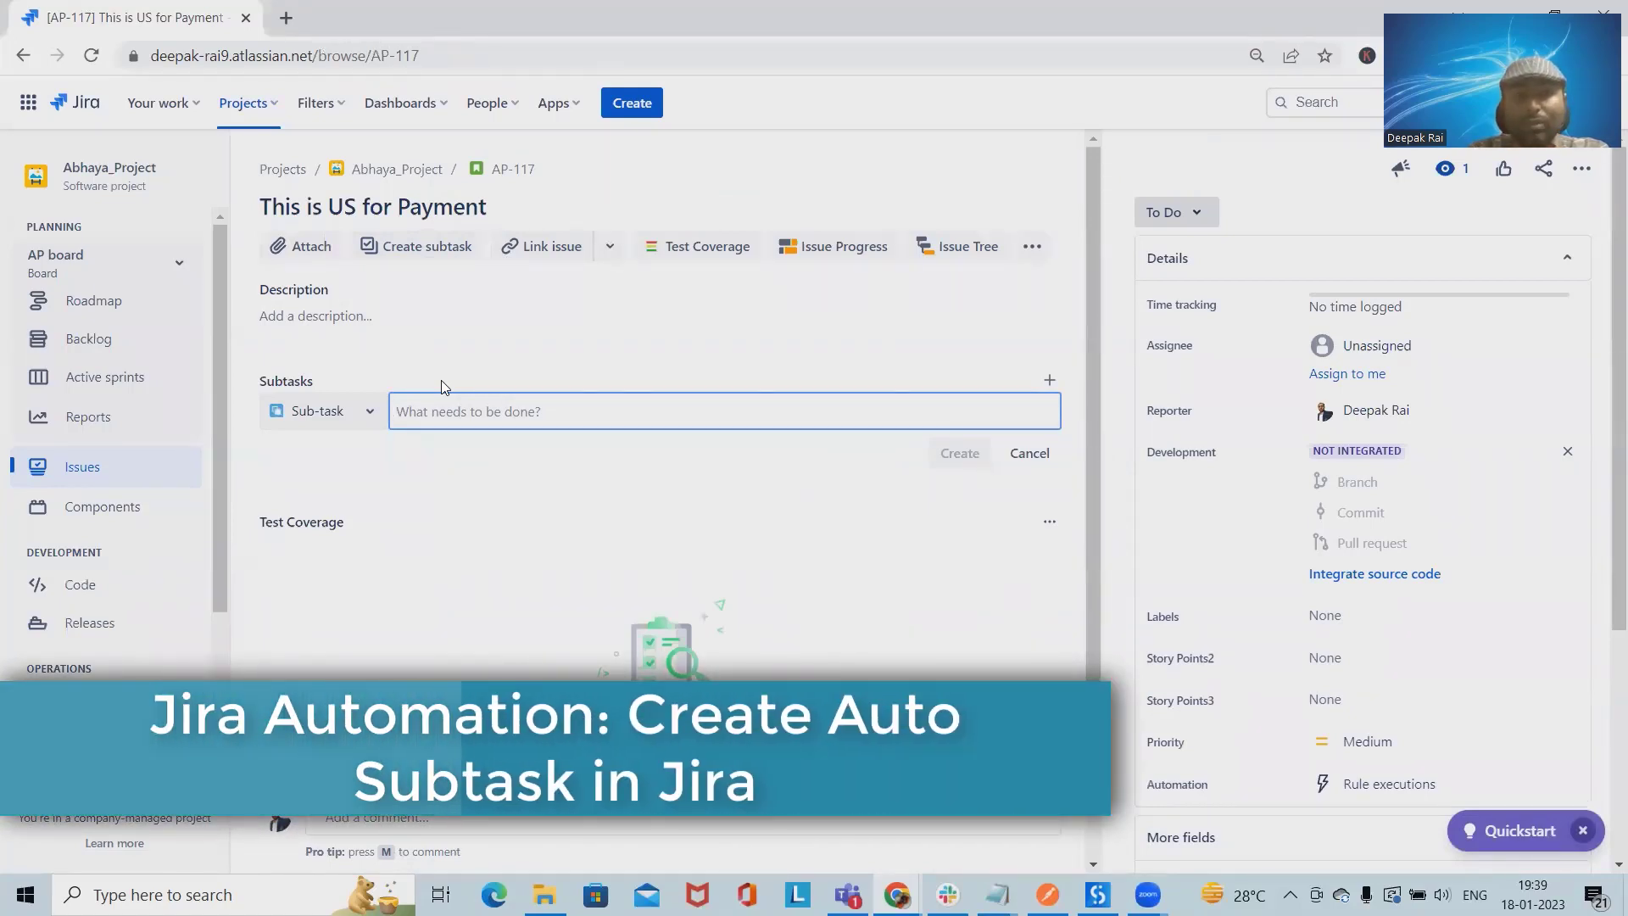
type("S")
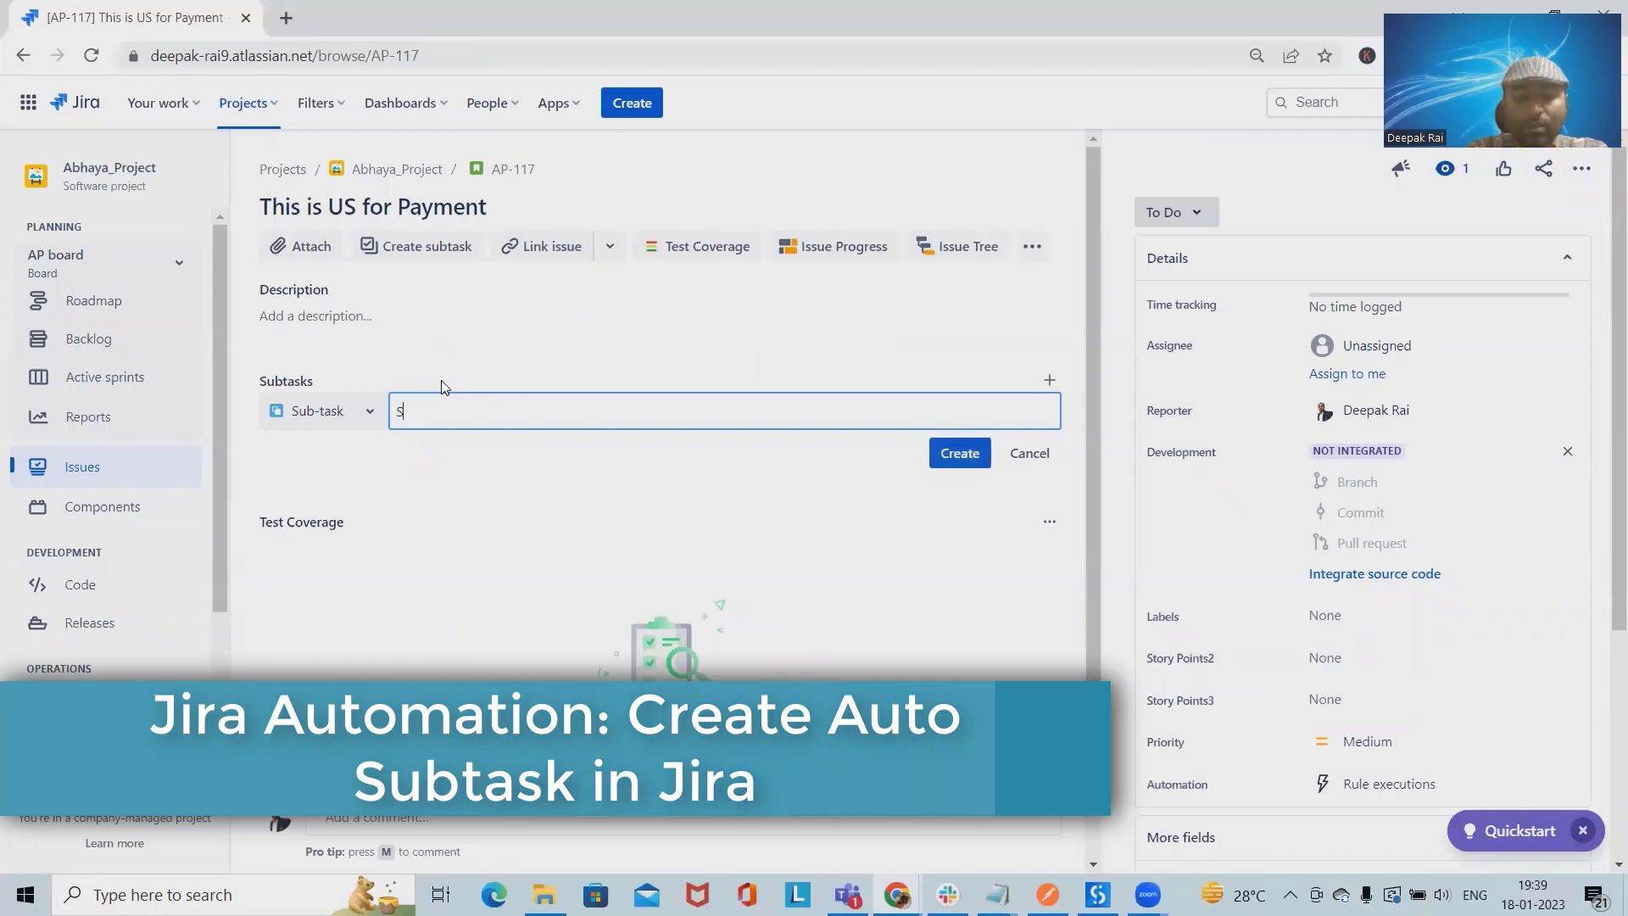
type("ubtask for Dev")
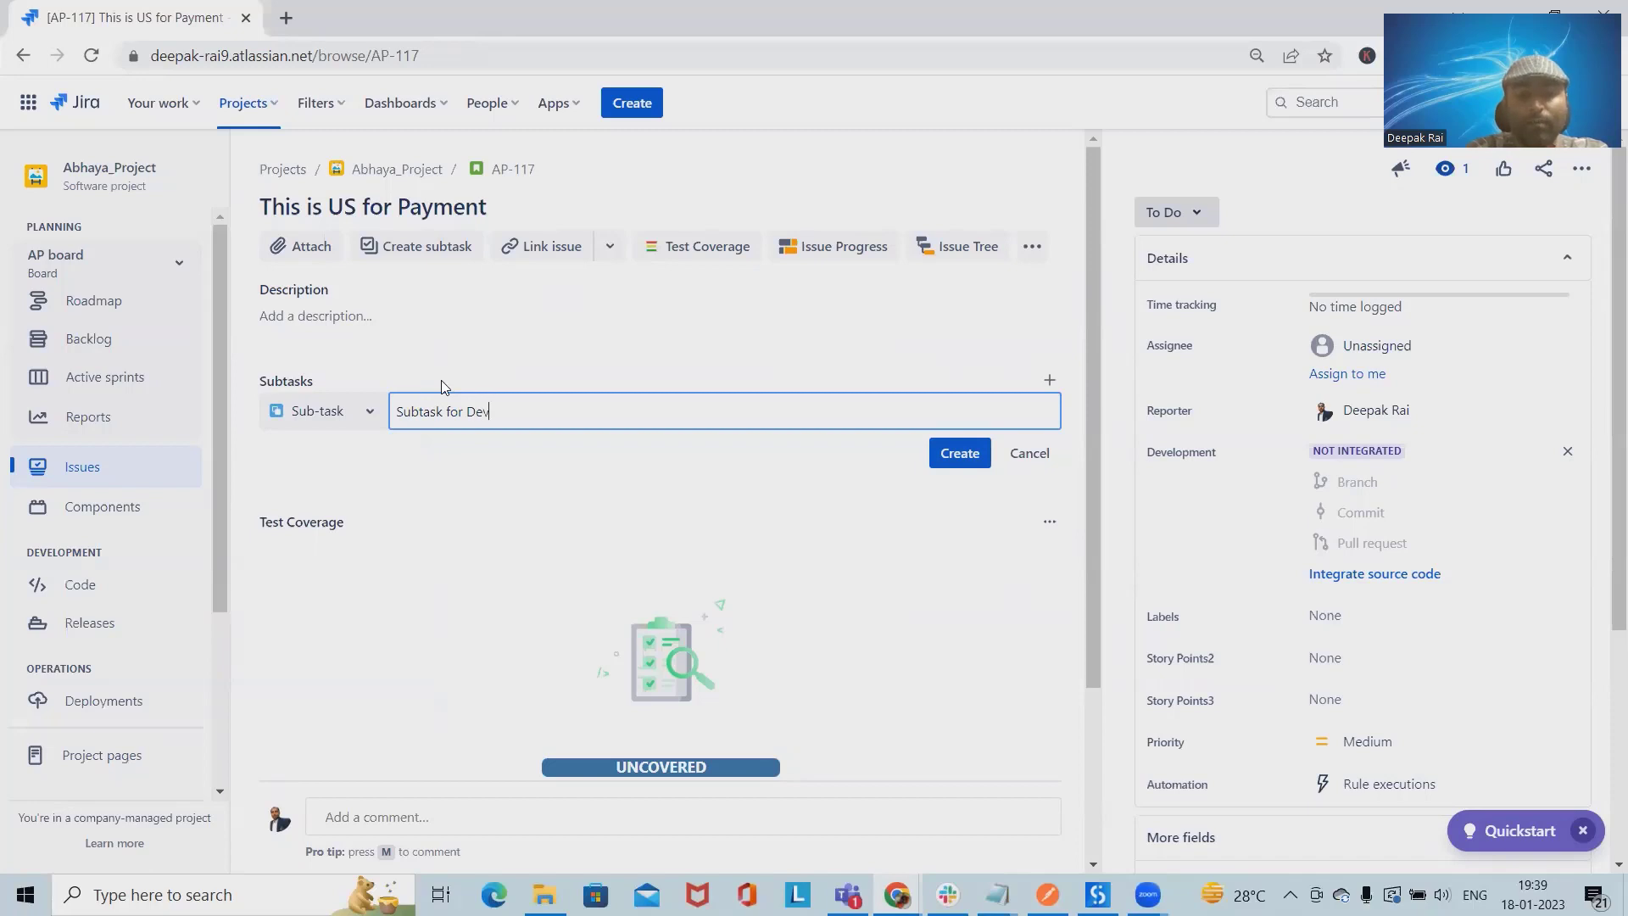
left_click(943, 453)
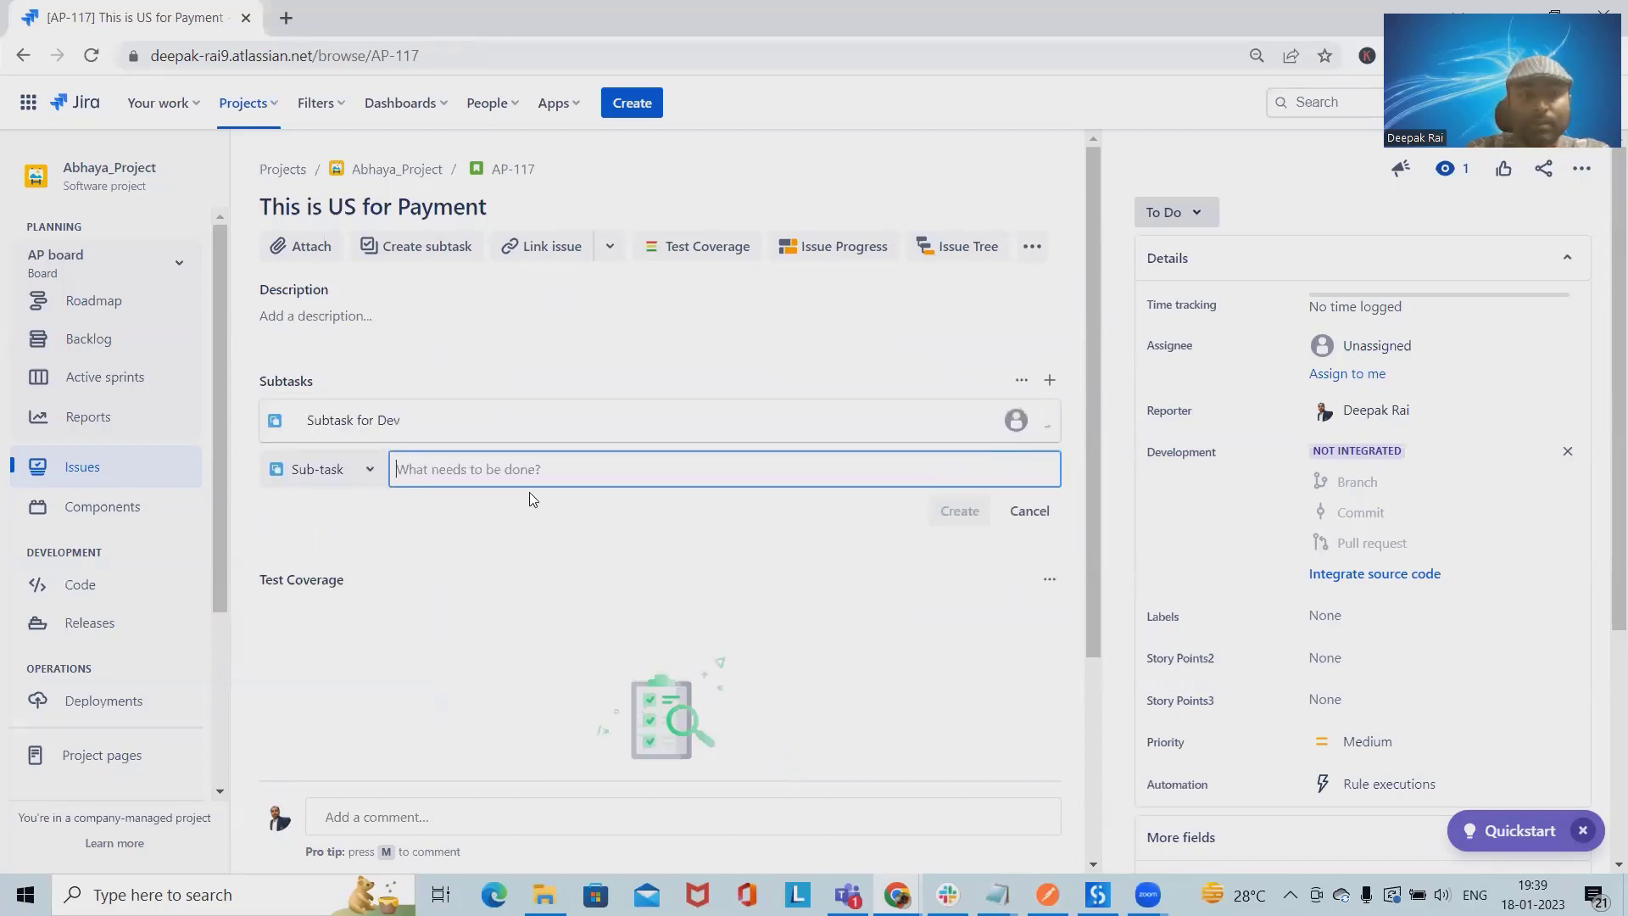
- Add two more subtasks to the story, named "Subtask for QA" and "Subtask for UAT"
type("Subtask fo")
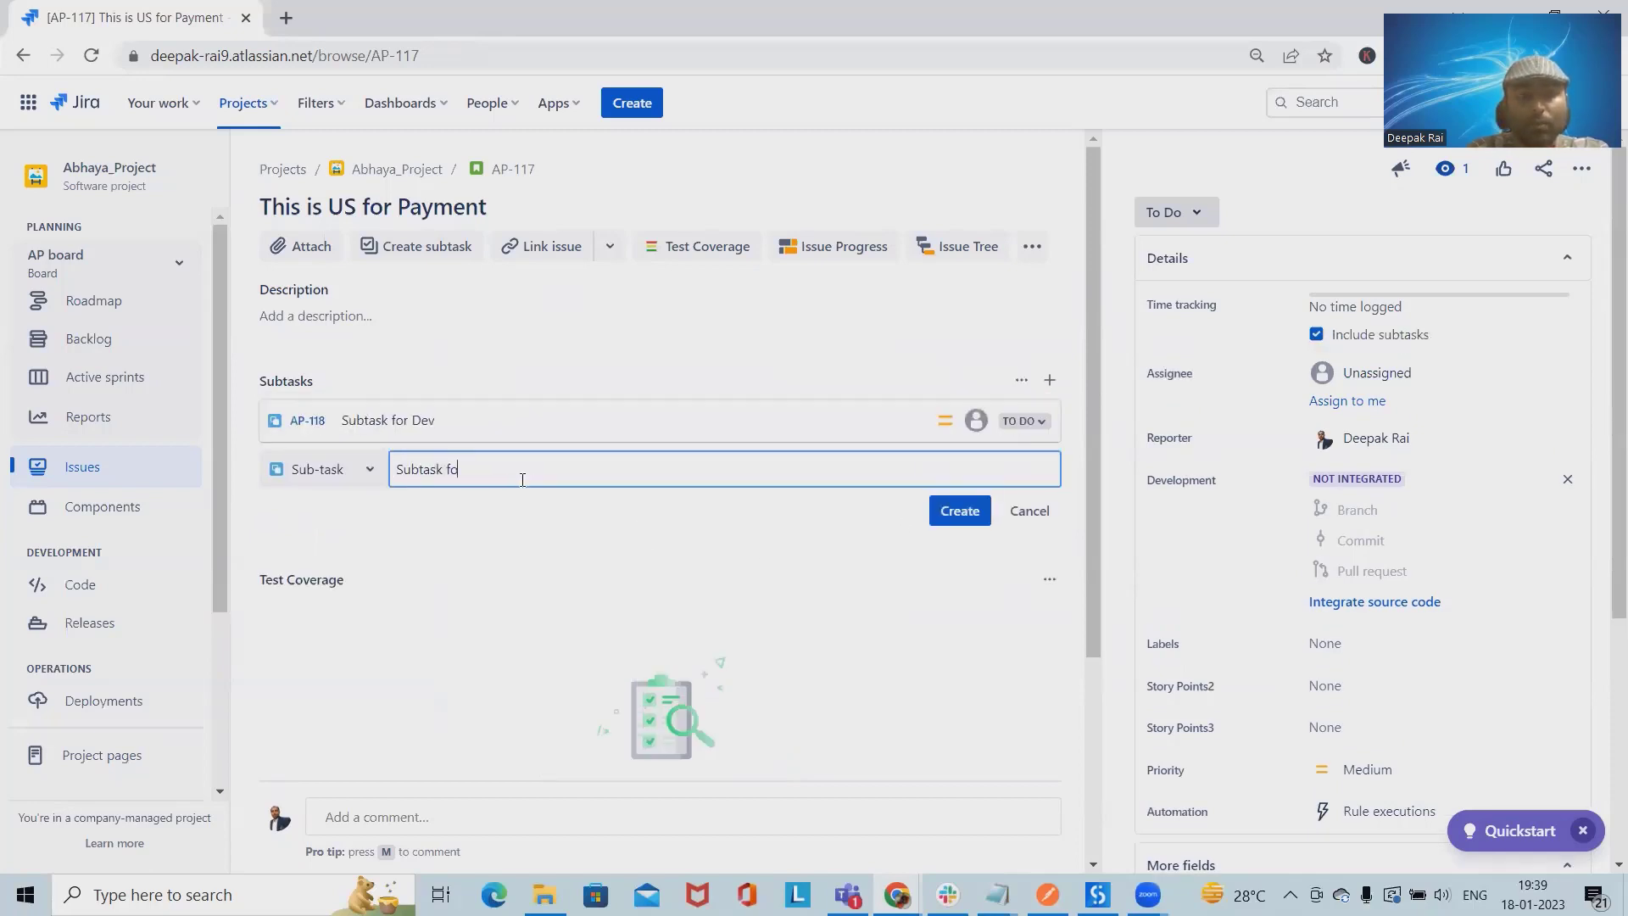
type("r QA")
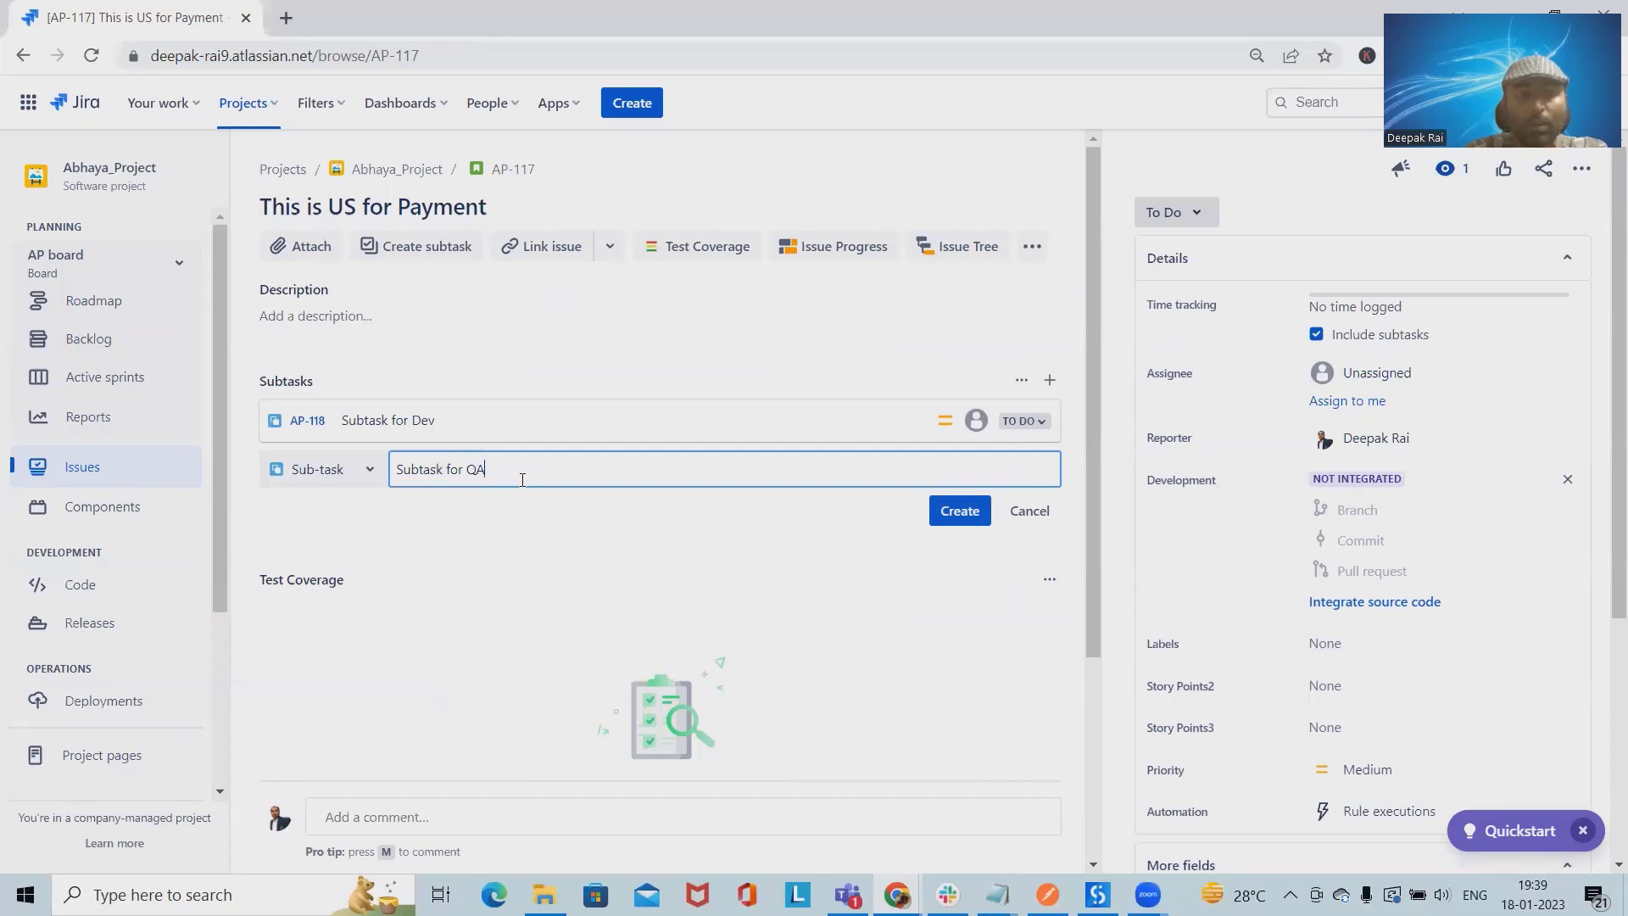
left_click(959, 510)
type("Sub")
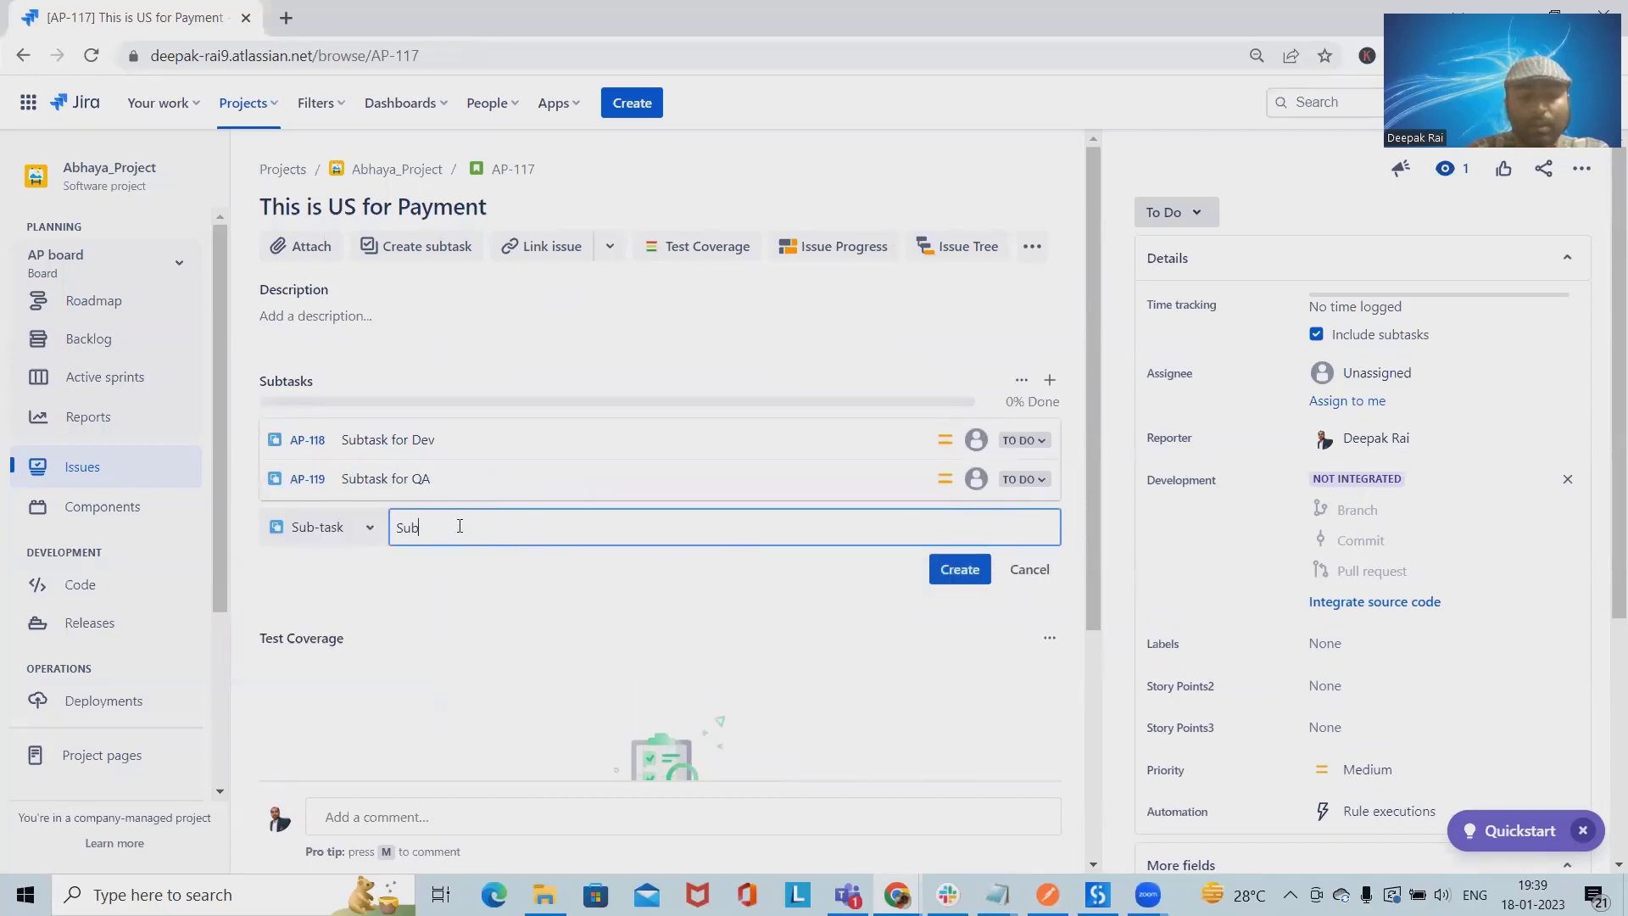
type("task for UAT")
left_click(959, 569)
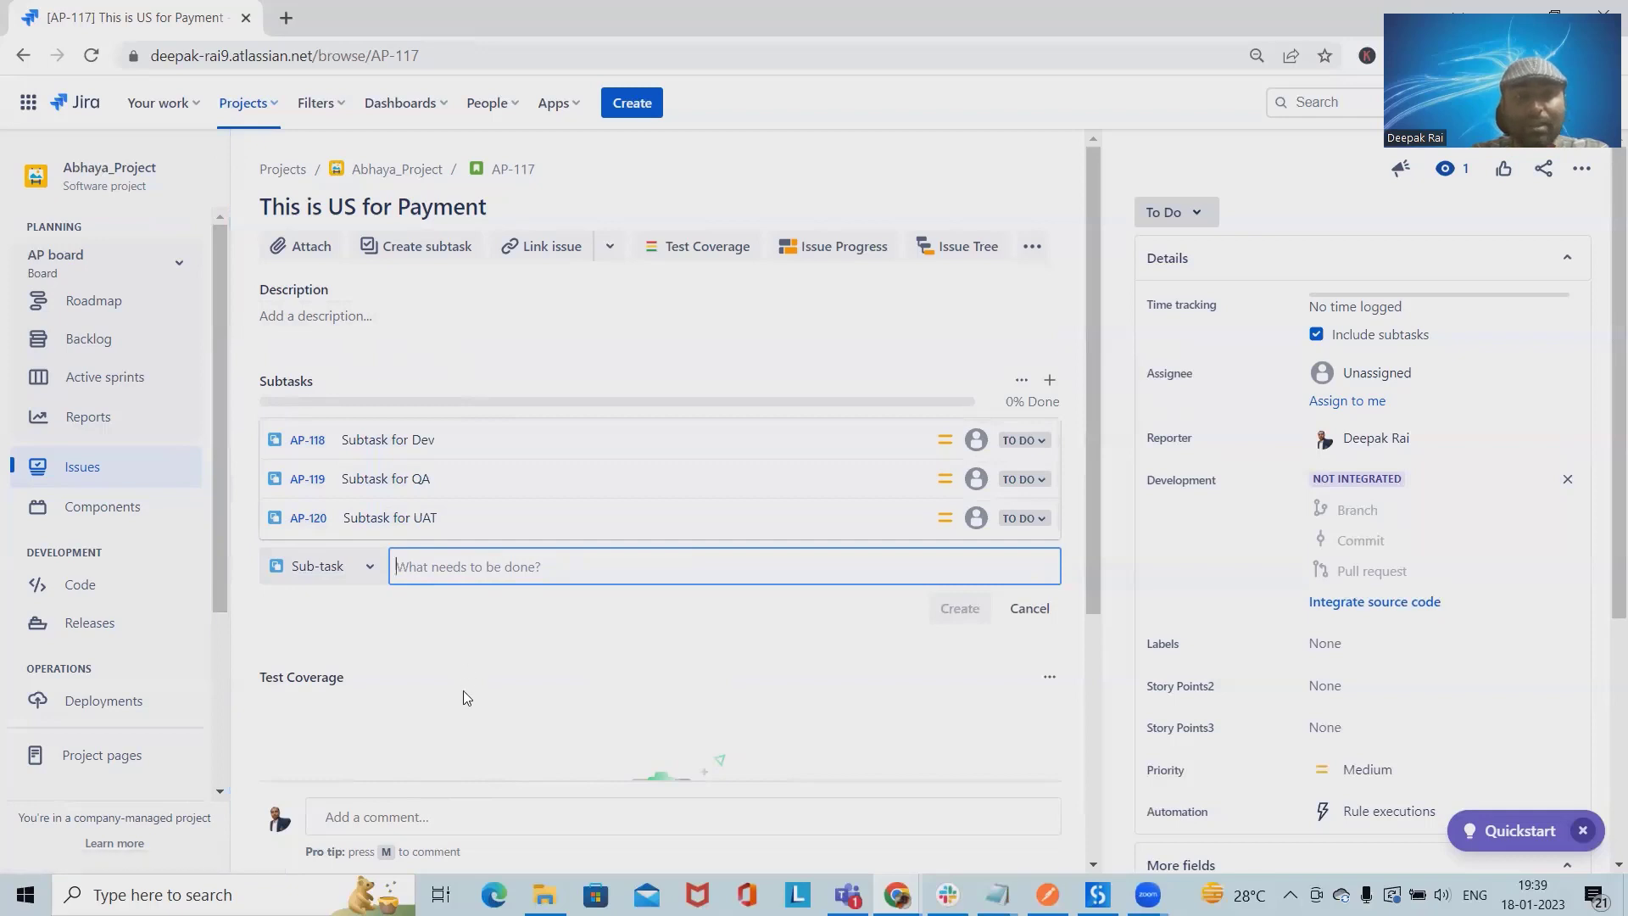
left_click(596, 686)
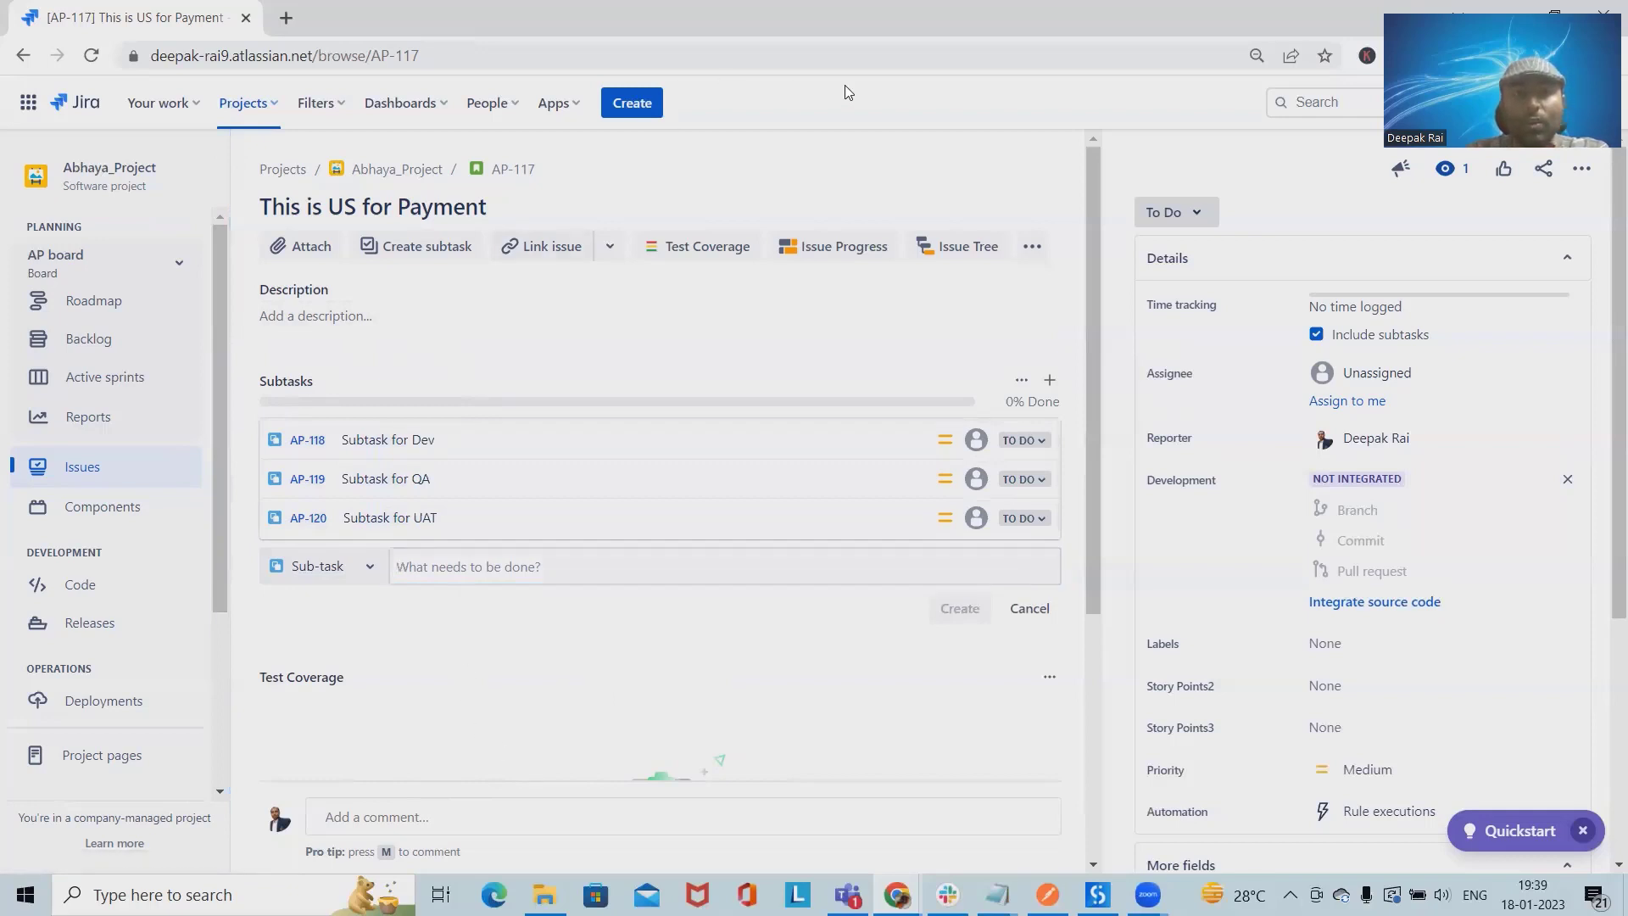
- Open the global automation rules in the Jira system settings
left_click(245, 110)
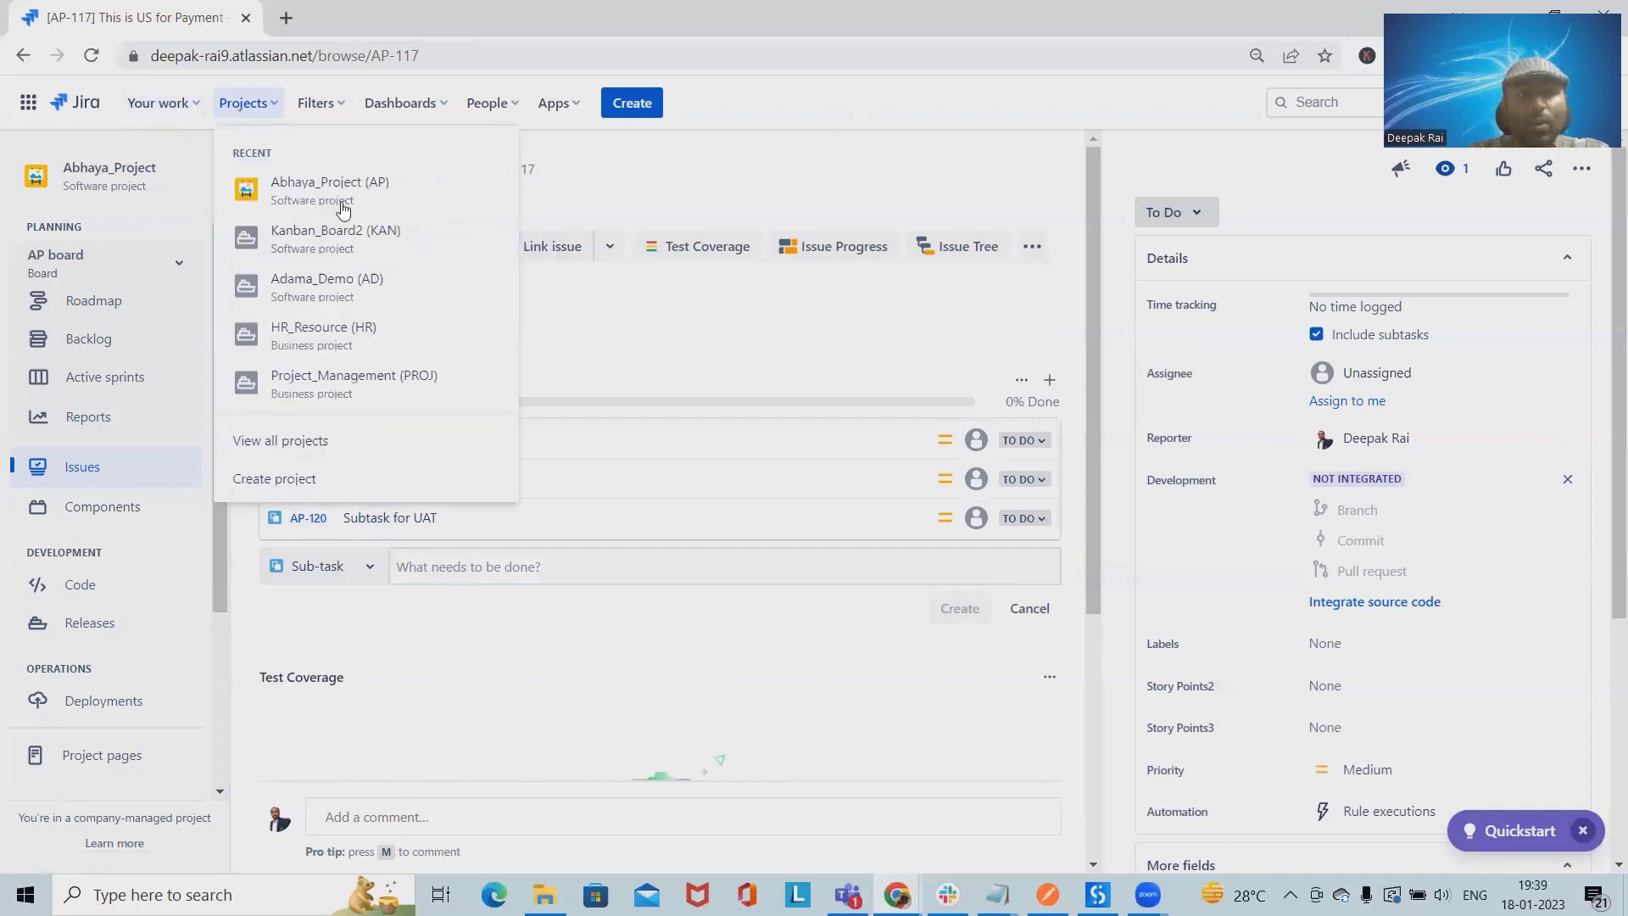
left_click(158, 103)
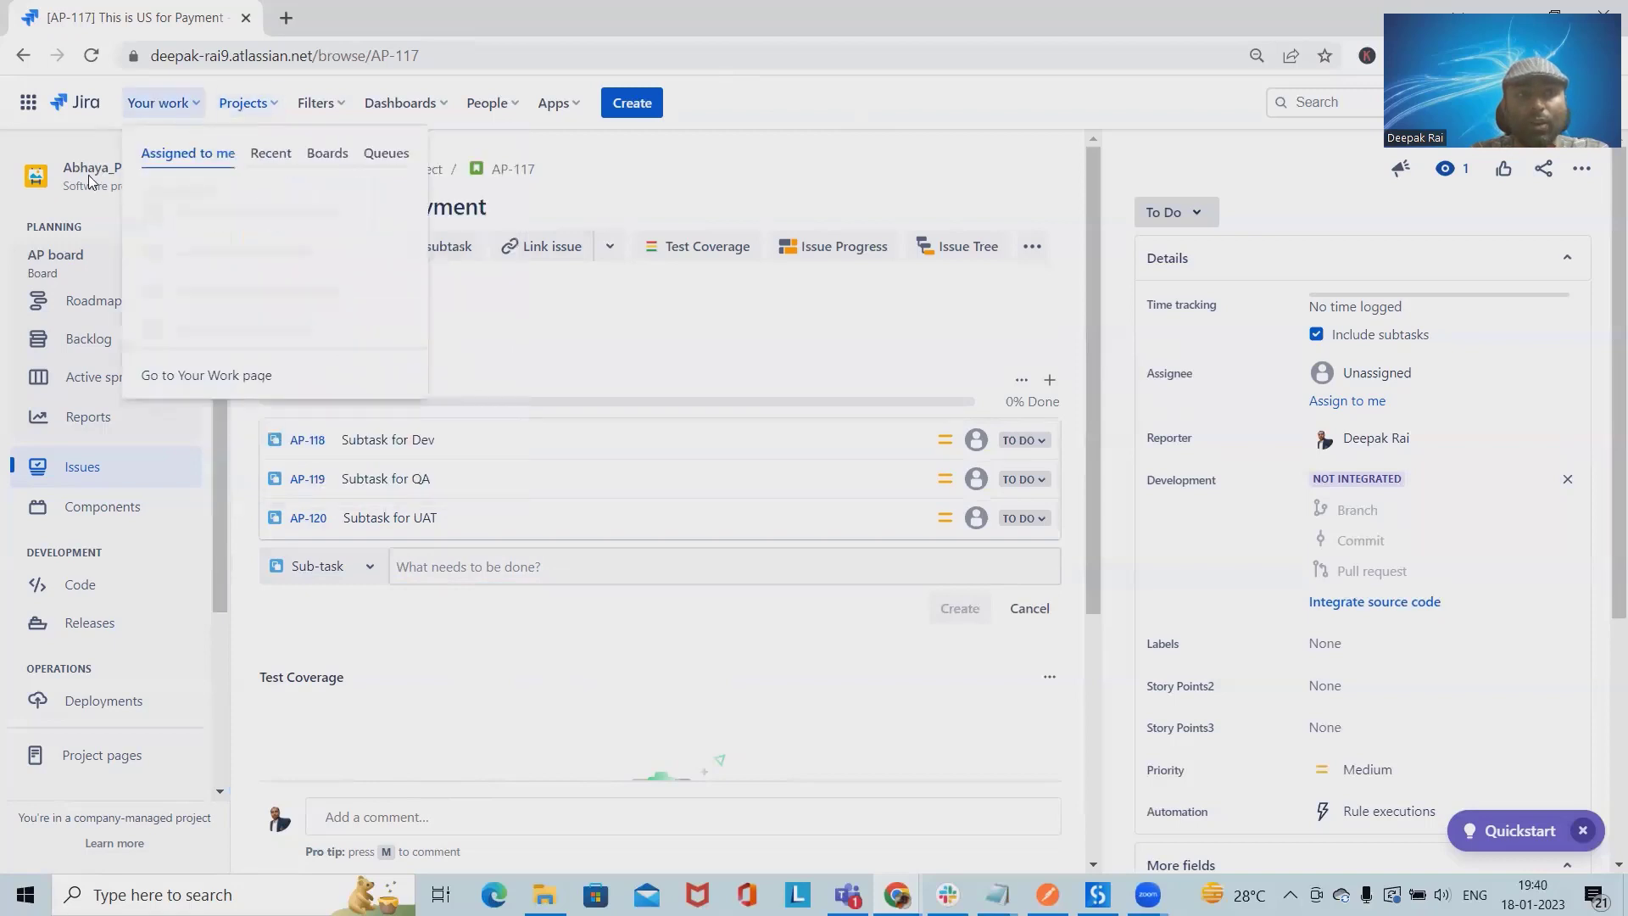
right_click(945, 91)
left_click(943, 105)
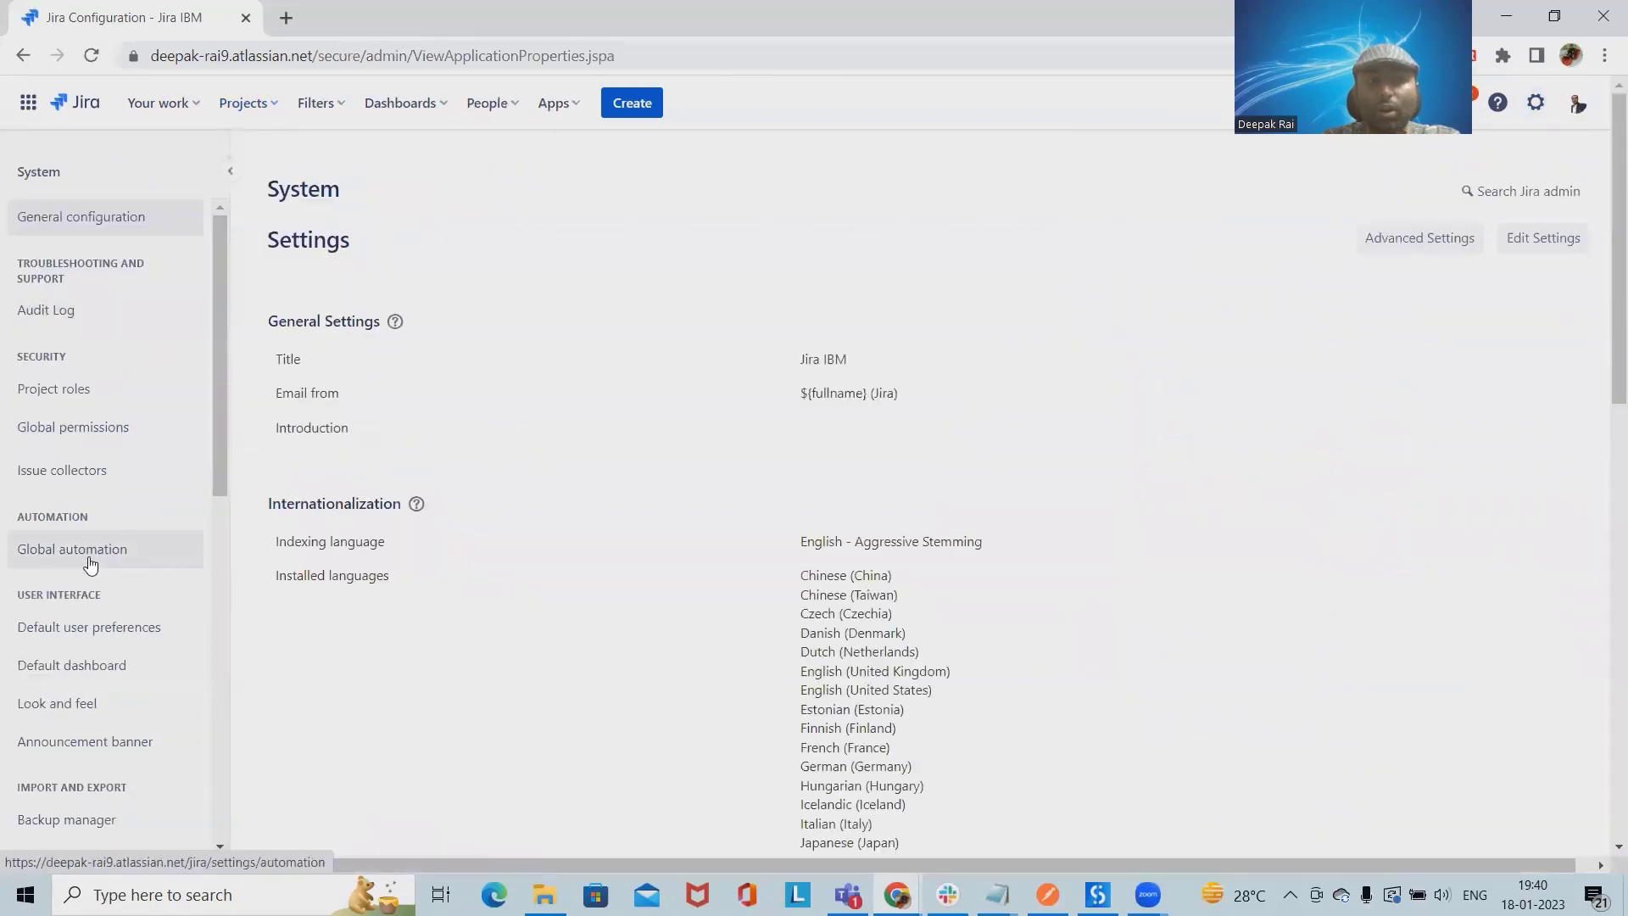
left_click(93, 550)
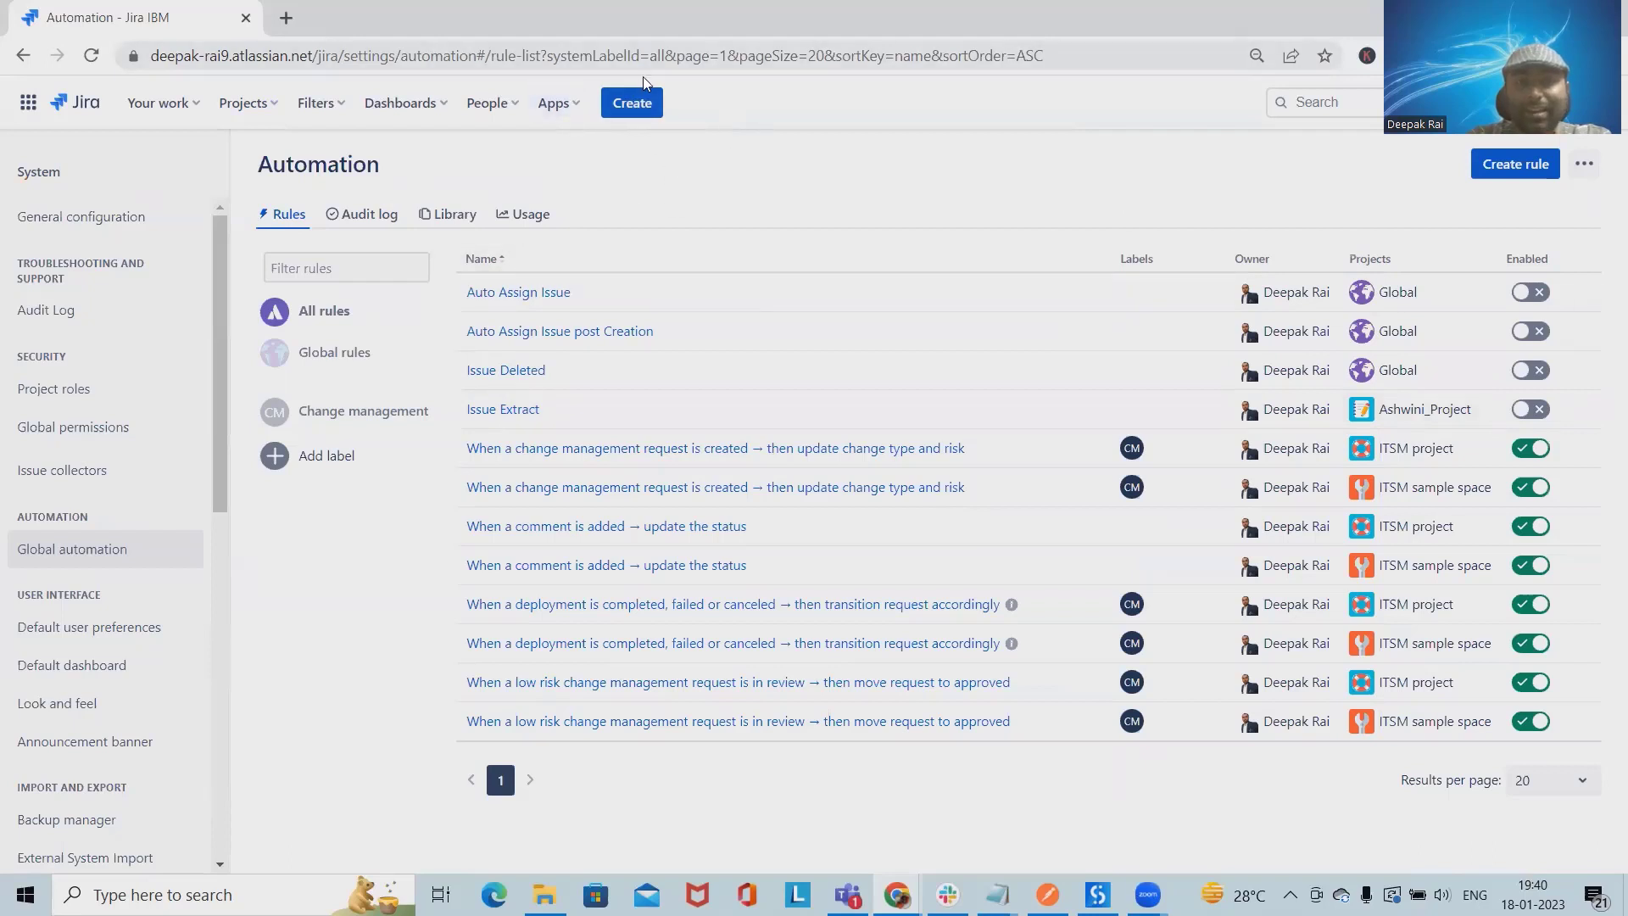
- Create a new automation rule and save Issue created as its trigger
left_click(1514, 169)
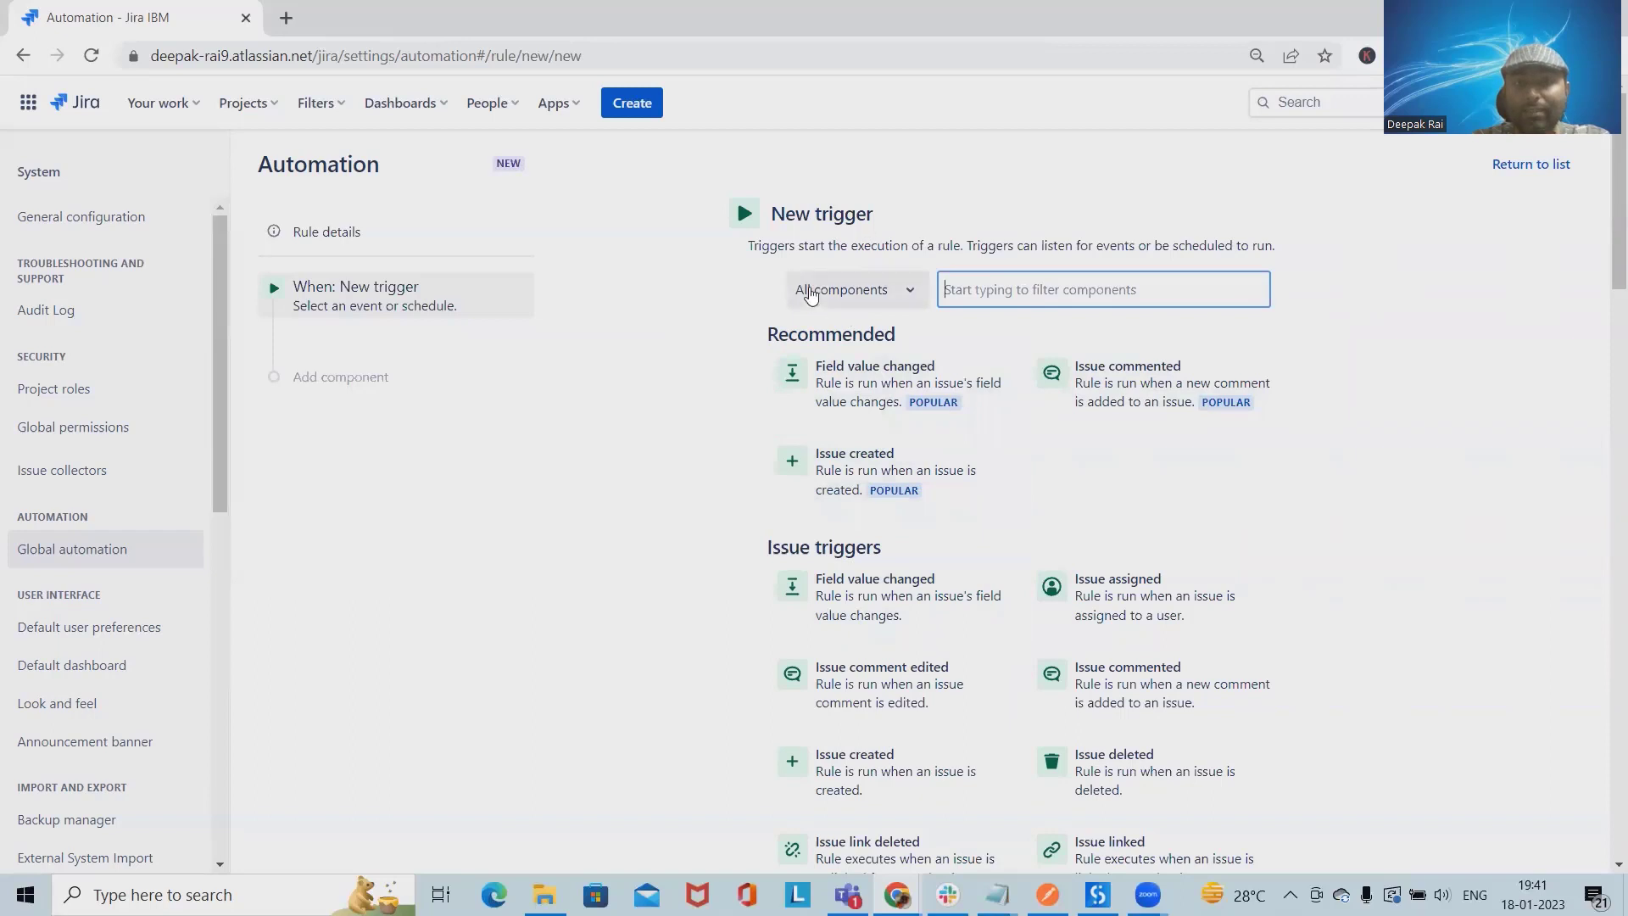
left_click(941, 473)
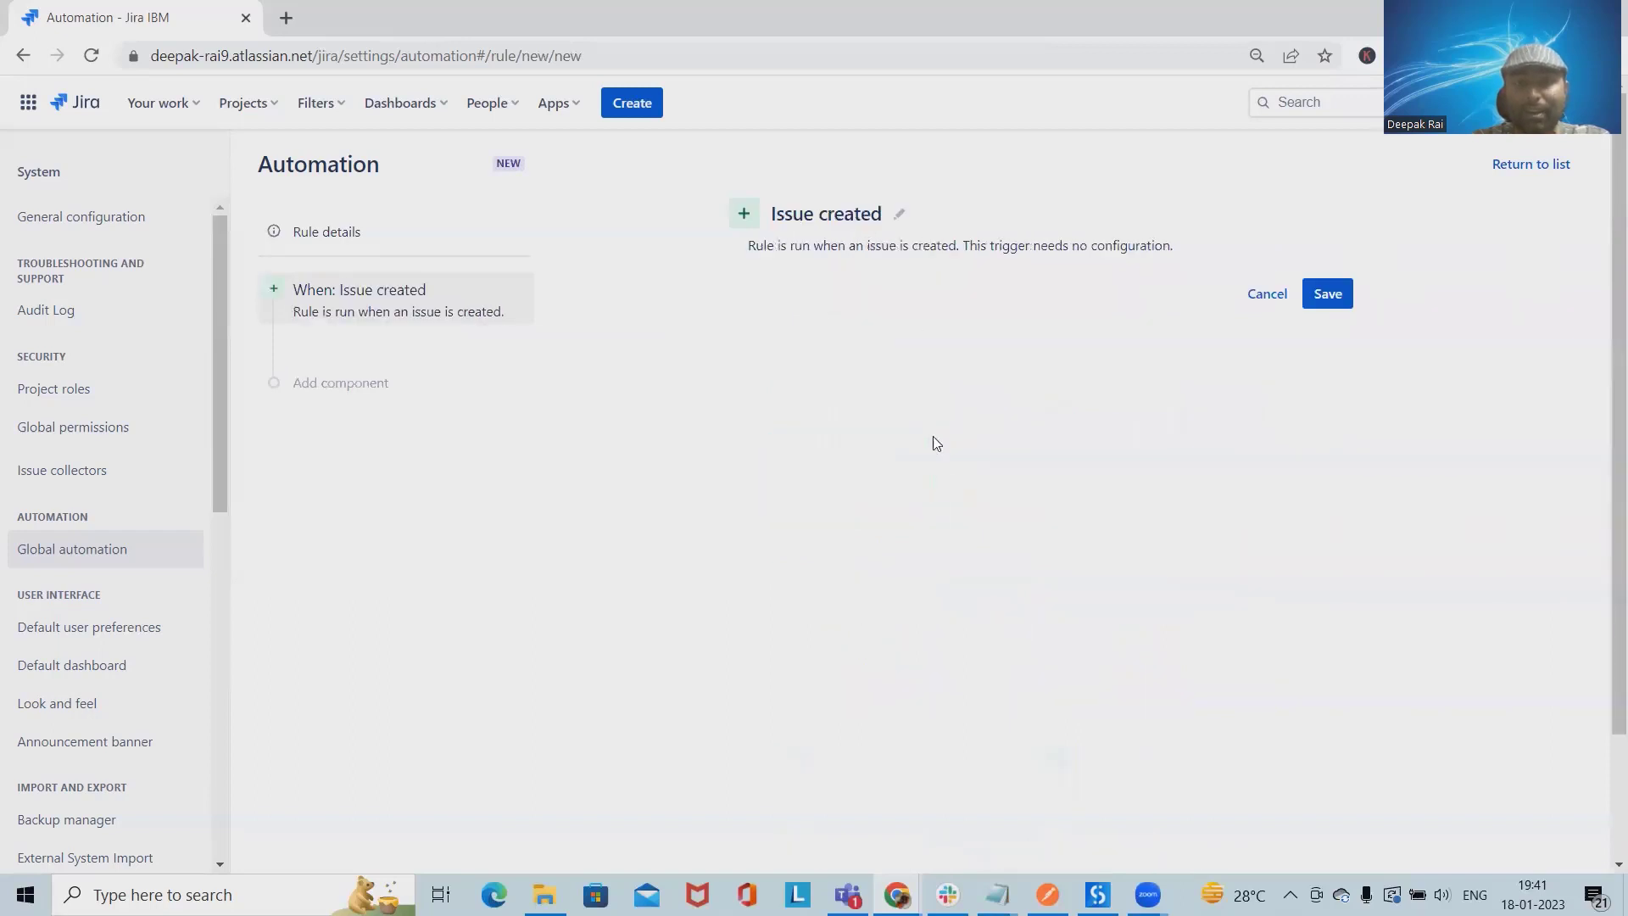
left_click(1328, 293)
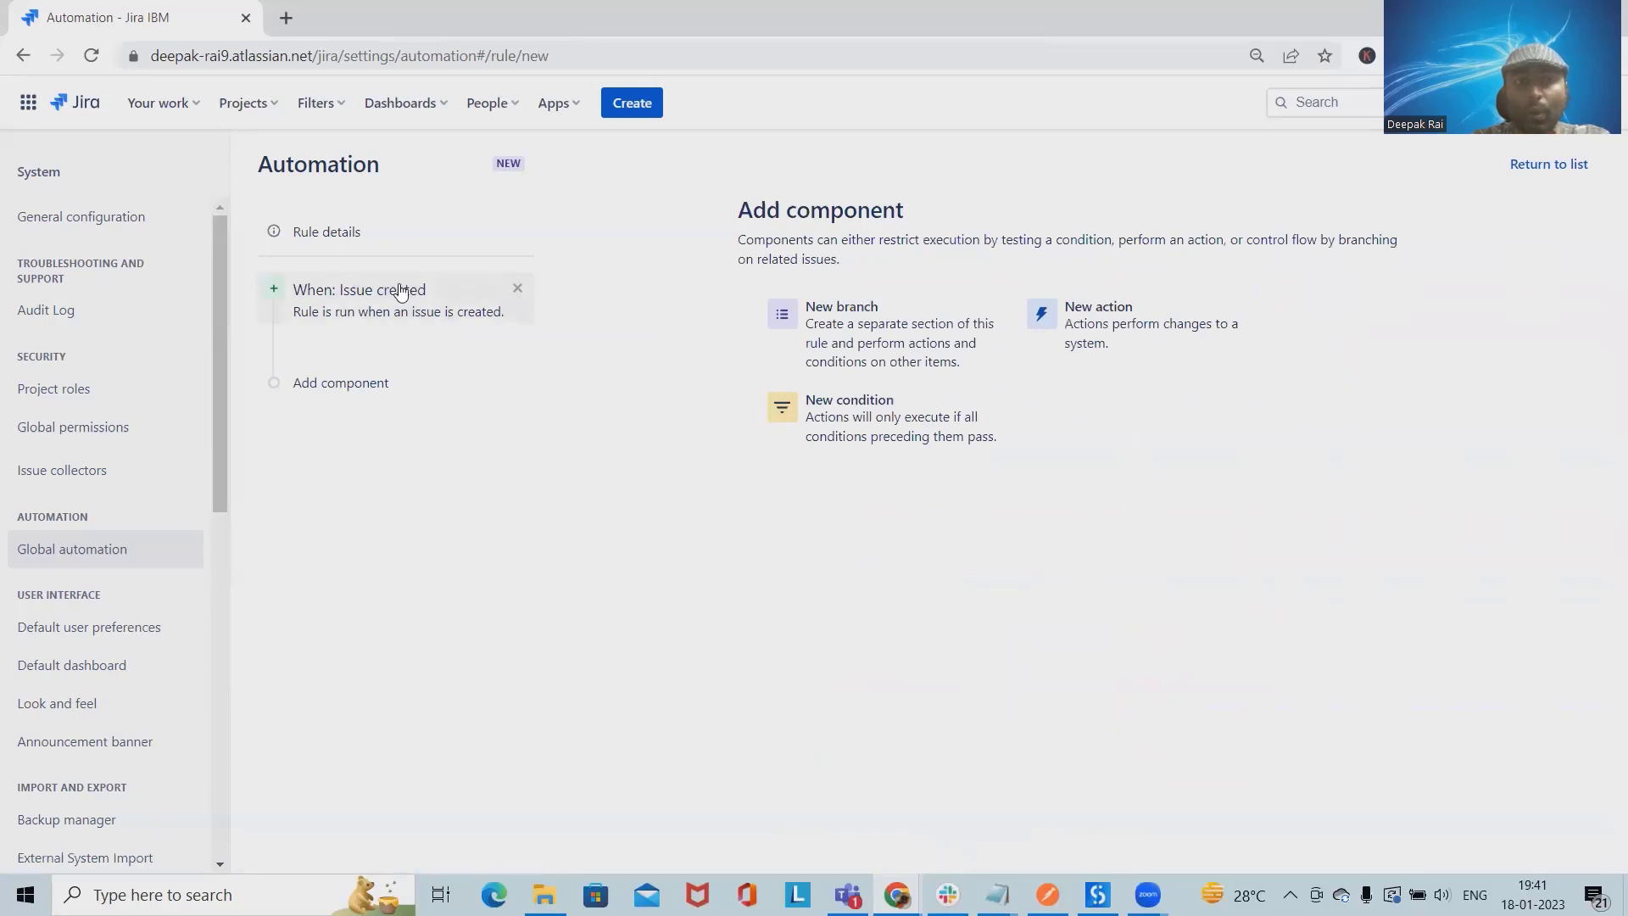
- Add an issue fields condition to the rule that checks the Issue Type field
left_click(296, 386)
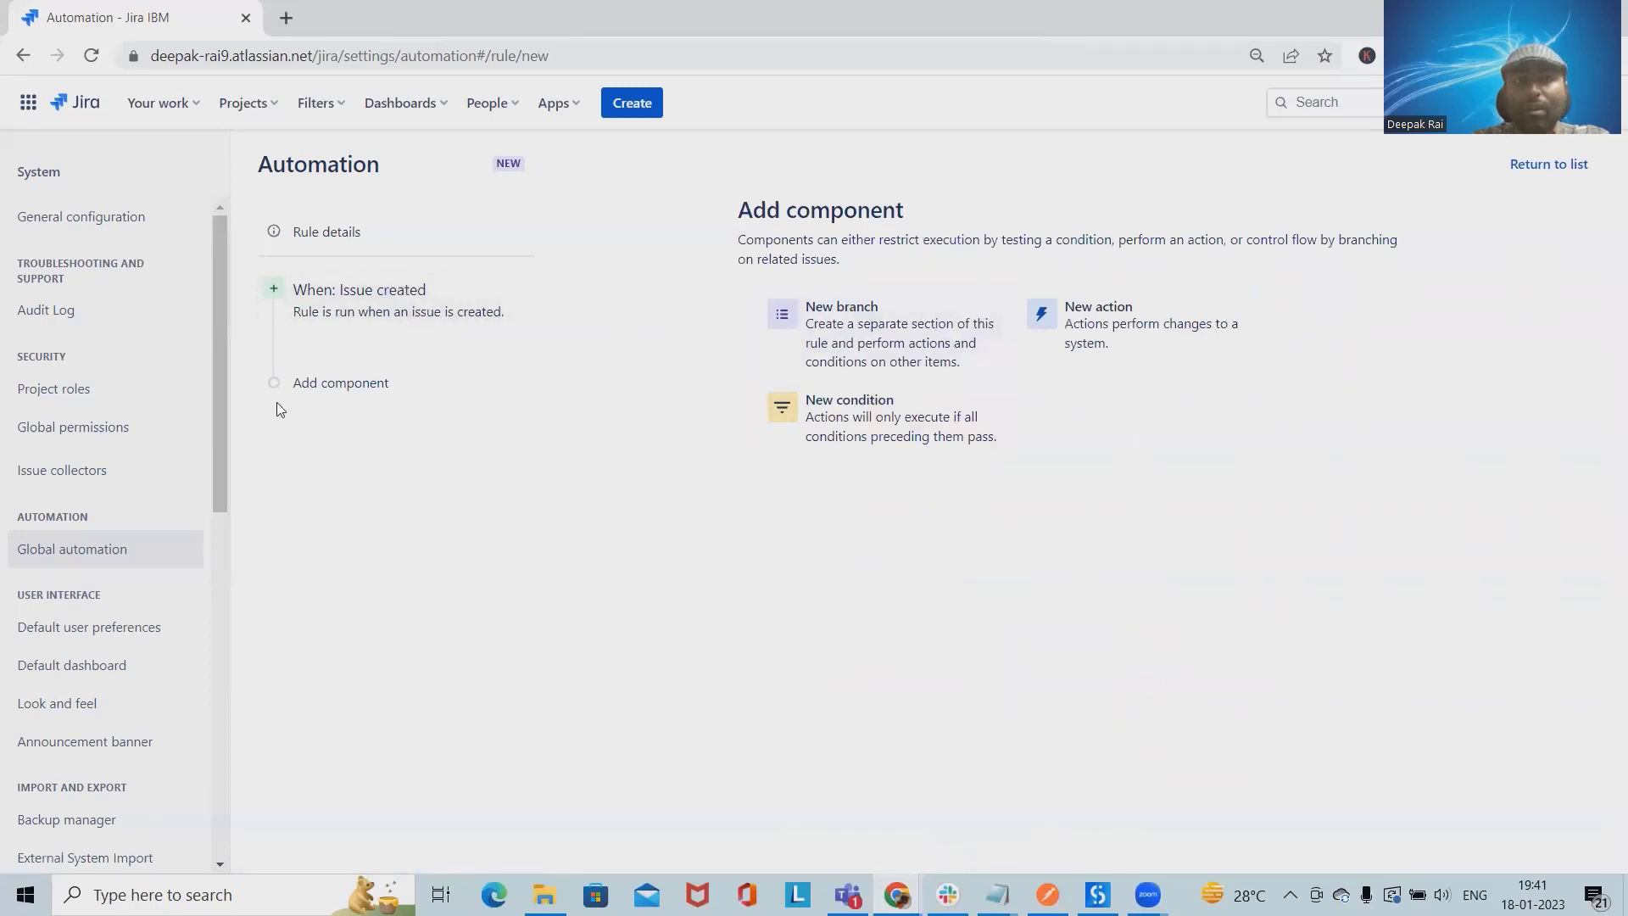
left_click(882, 451)
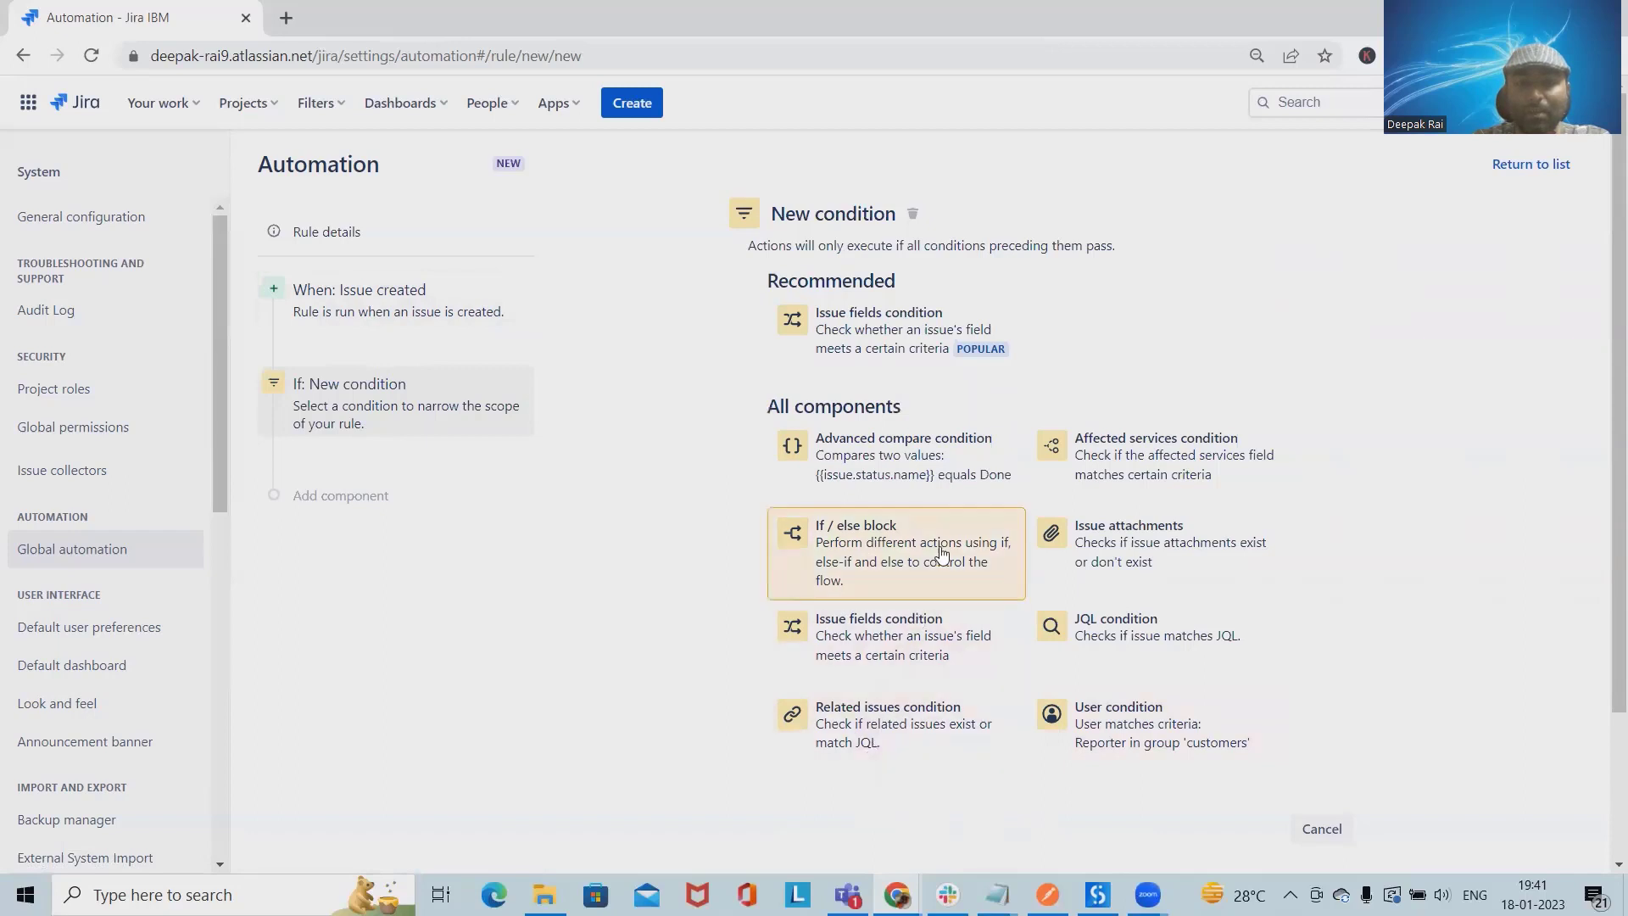
left_click(872, 334)
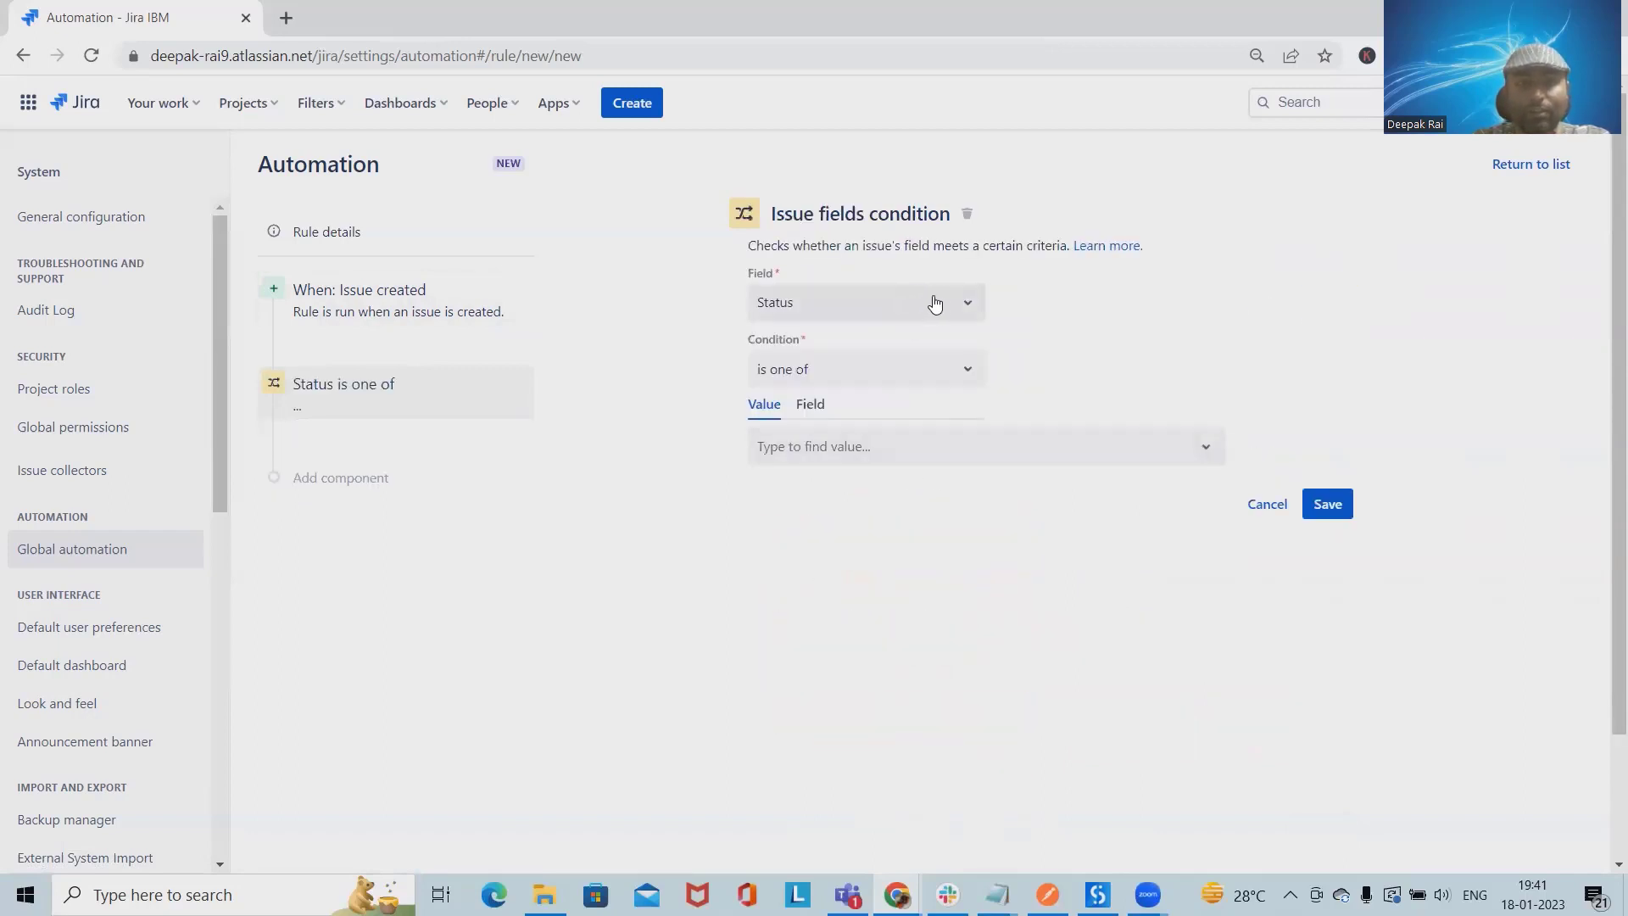
left_click(950, 306)
type("issue")
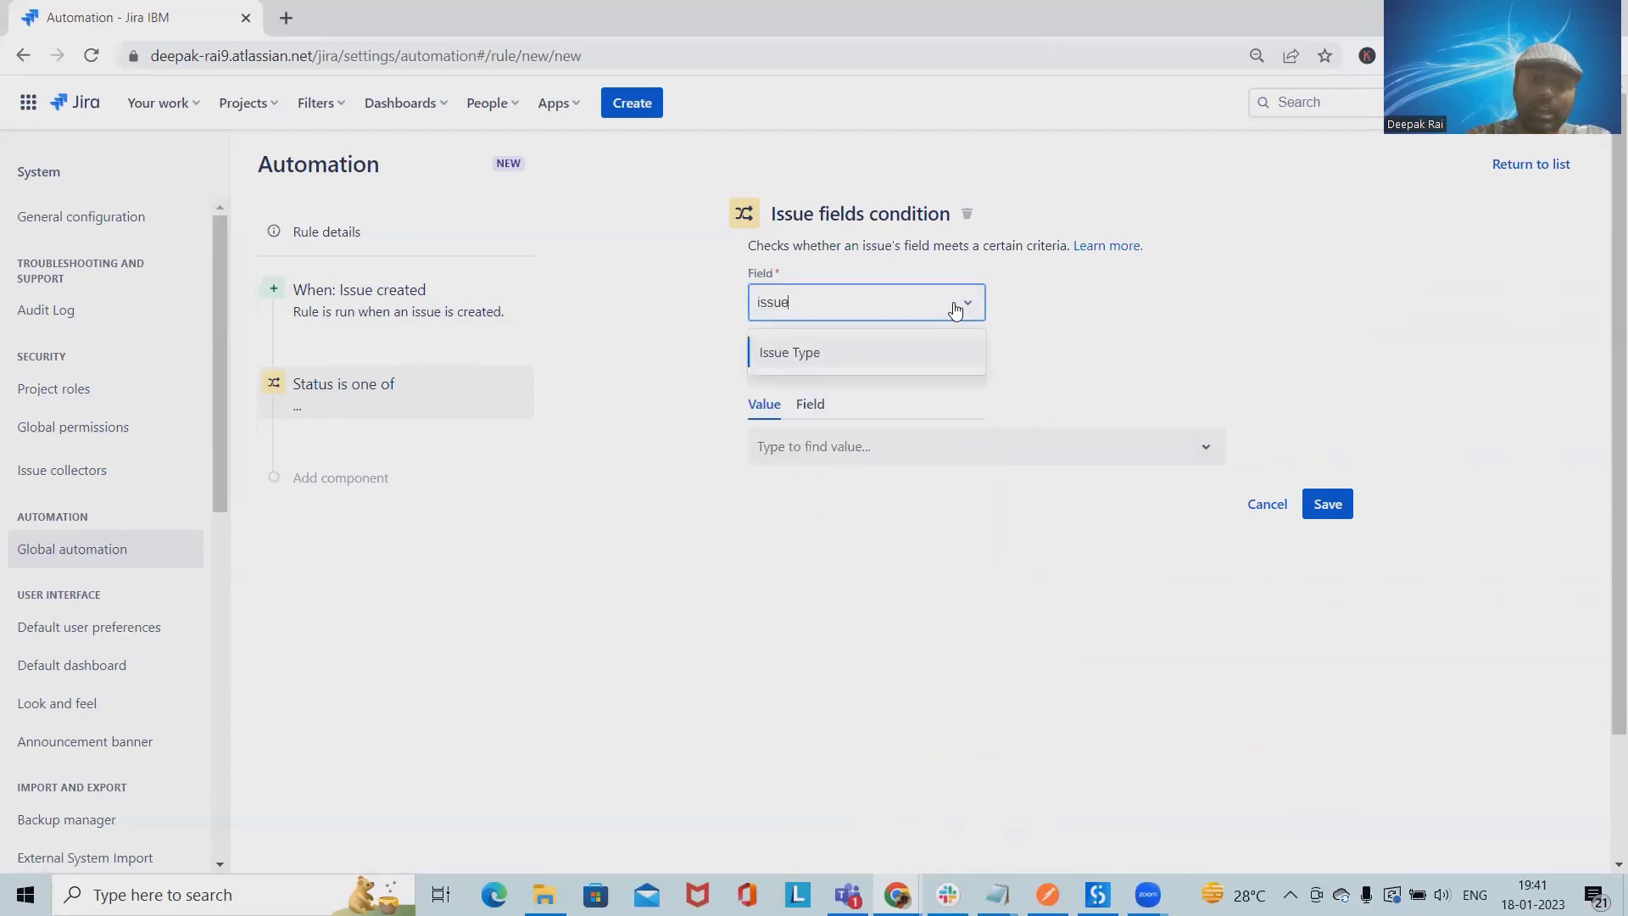
left_click(869, 348)
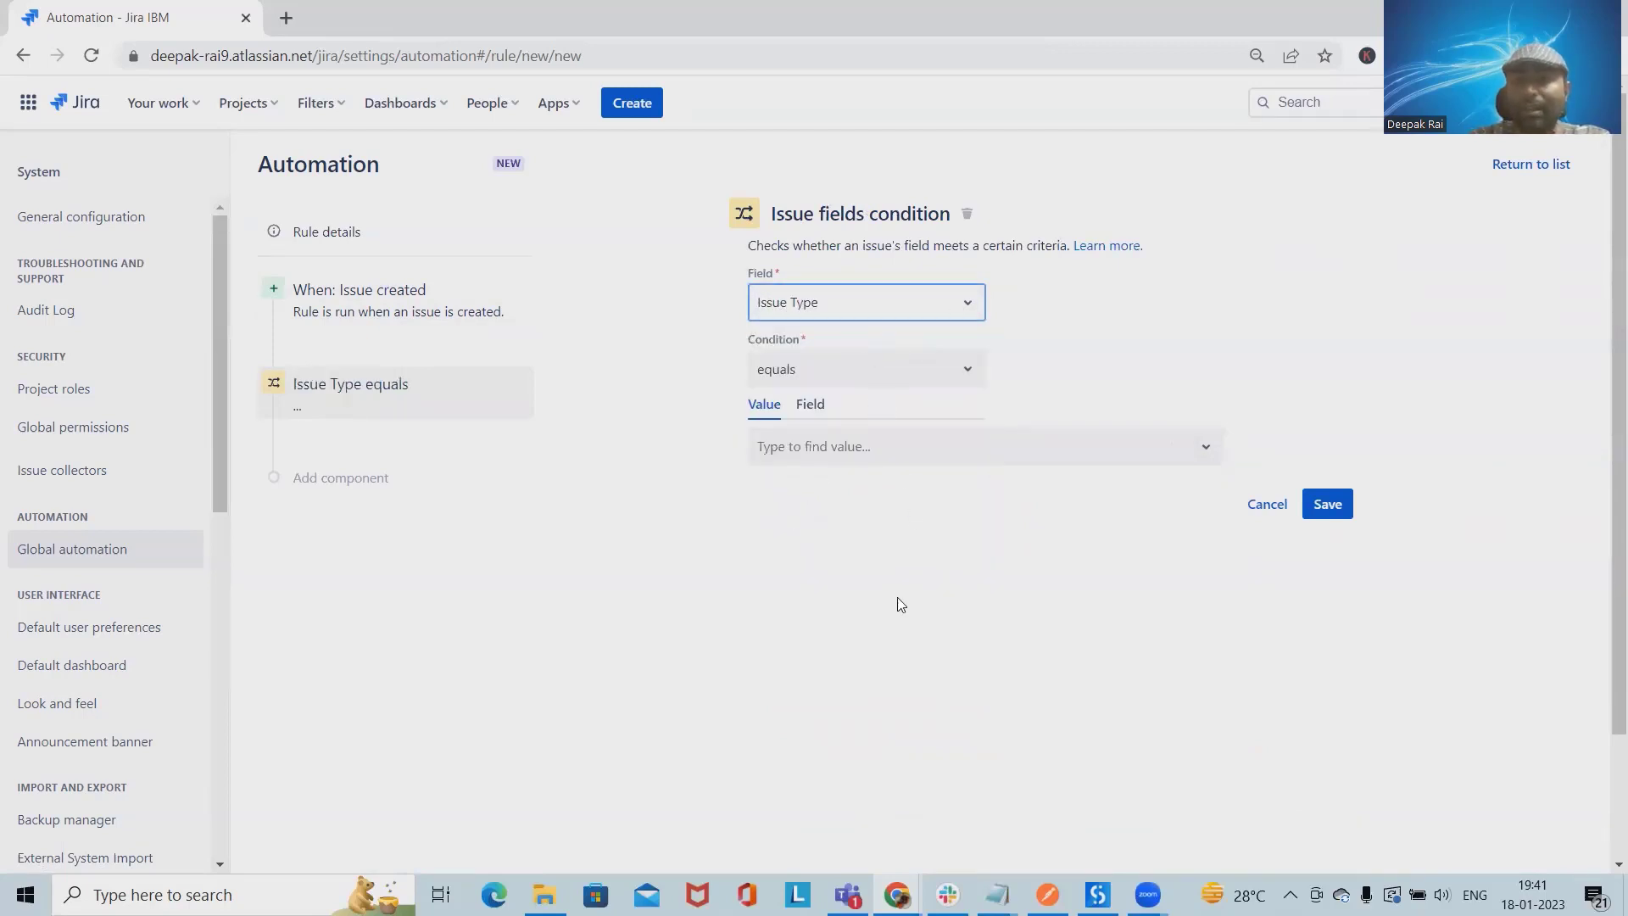
- Review the issue types offered in the new issue form and discard the form
left_click(635, 103)
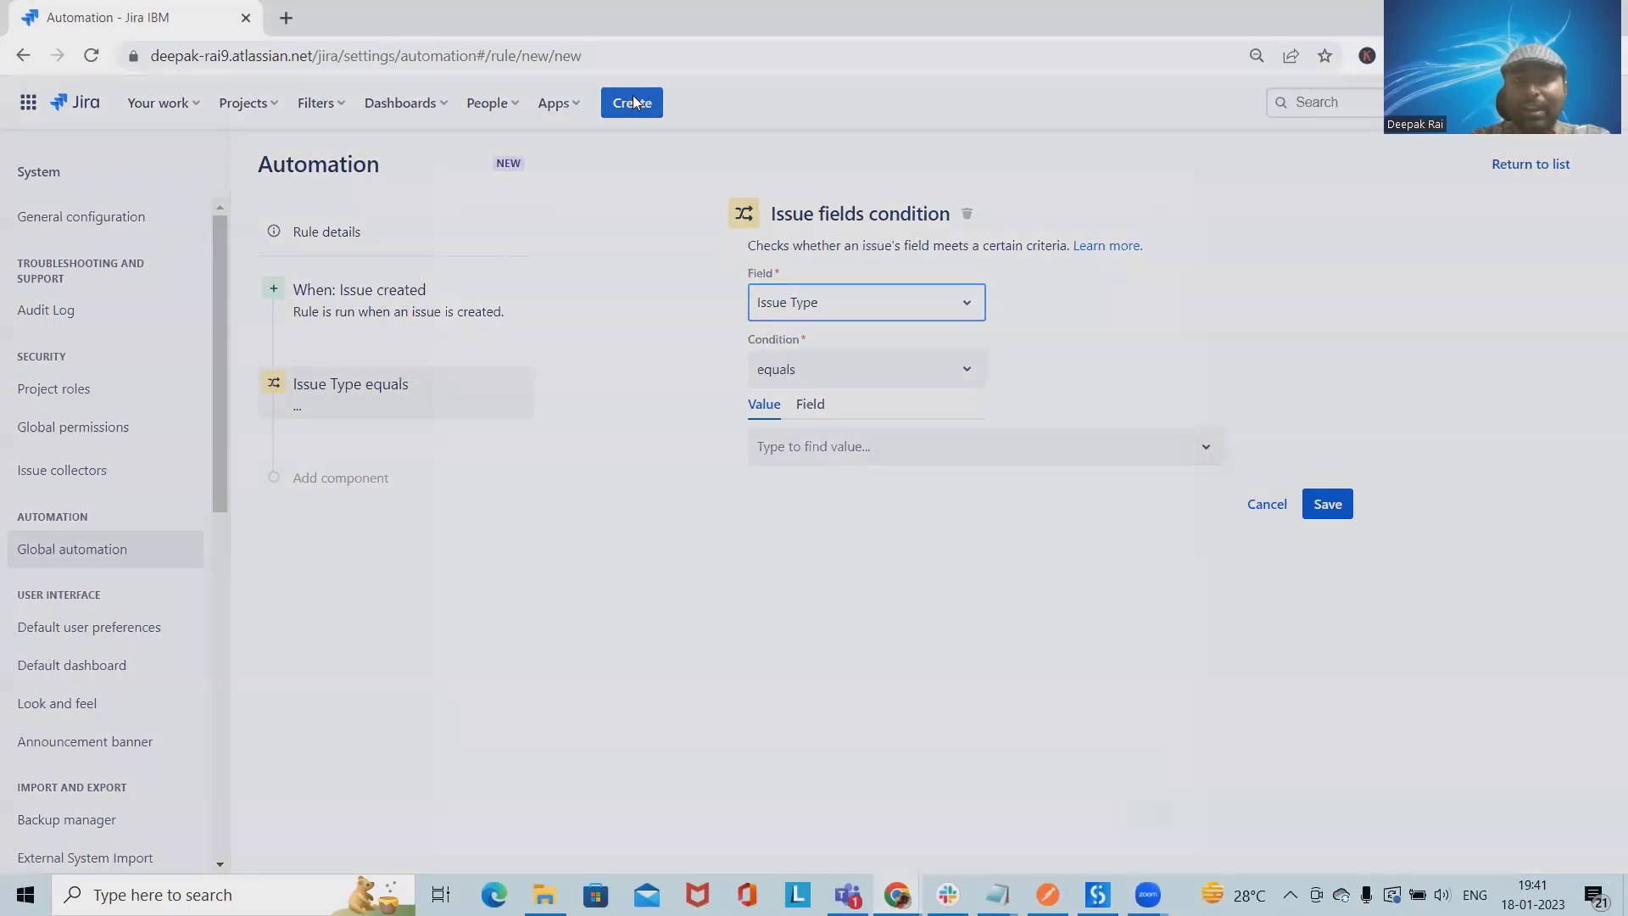
left_click(665, 344)
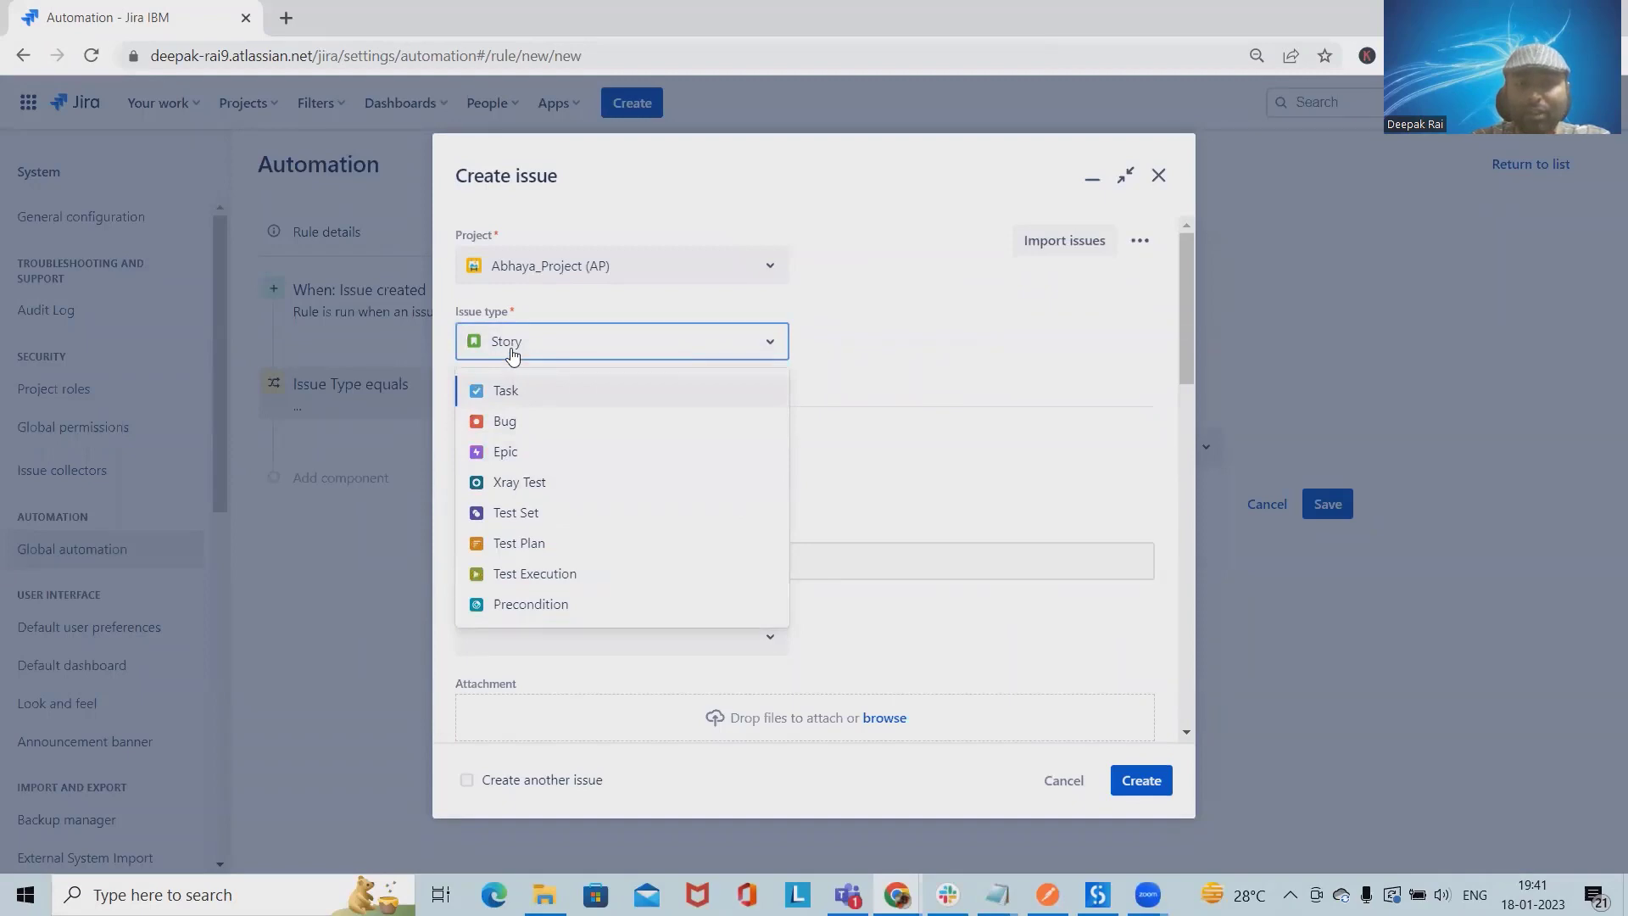
left_click(1065, 781)
- Set the issue fields condition to match the Story issue type and save the condition
left_click(890, 455)
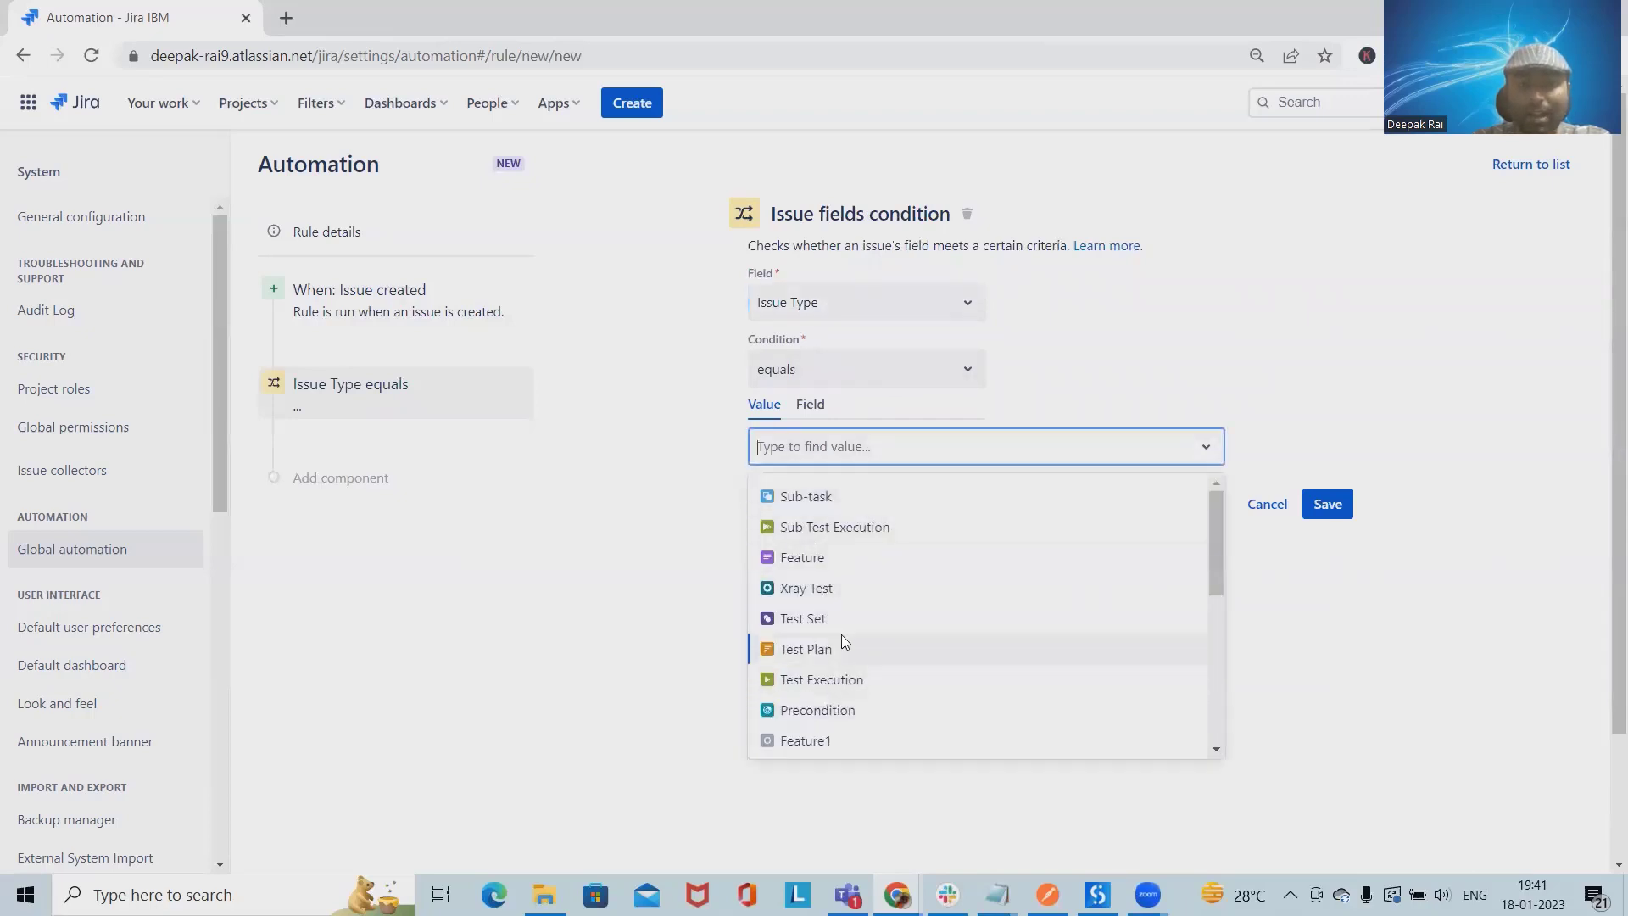
scroll(840, 610, "down", 3)
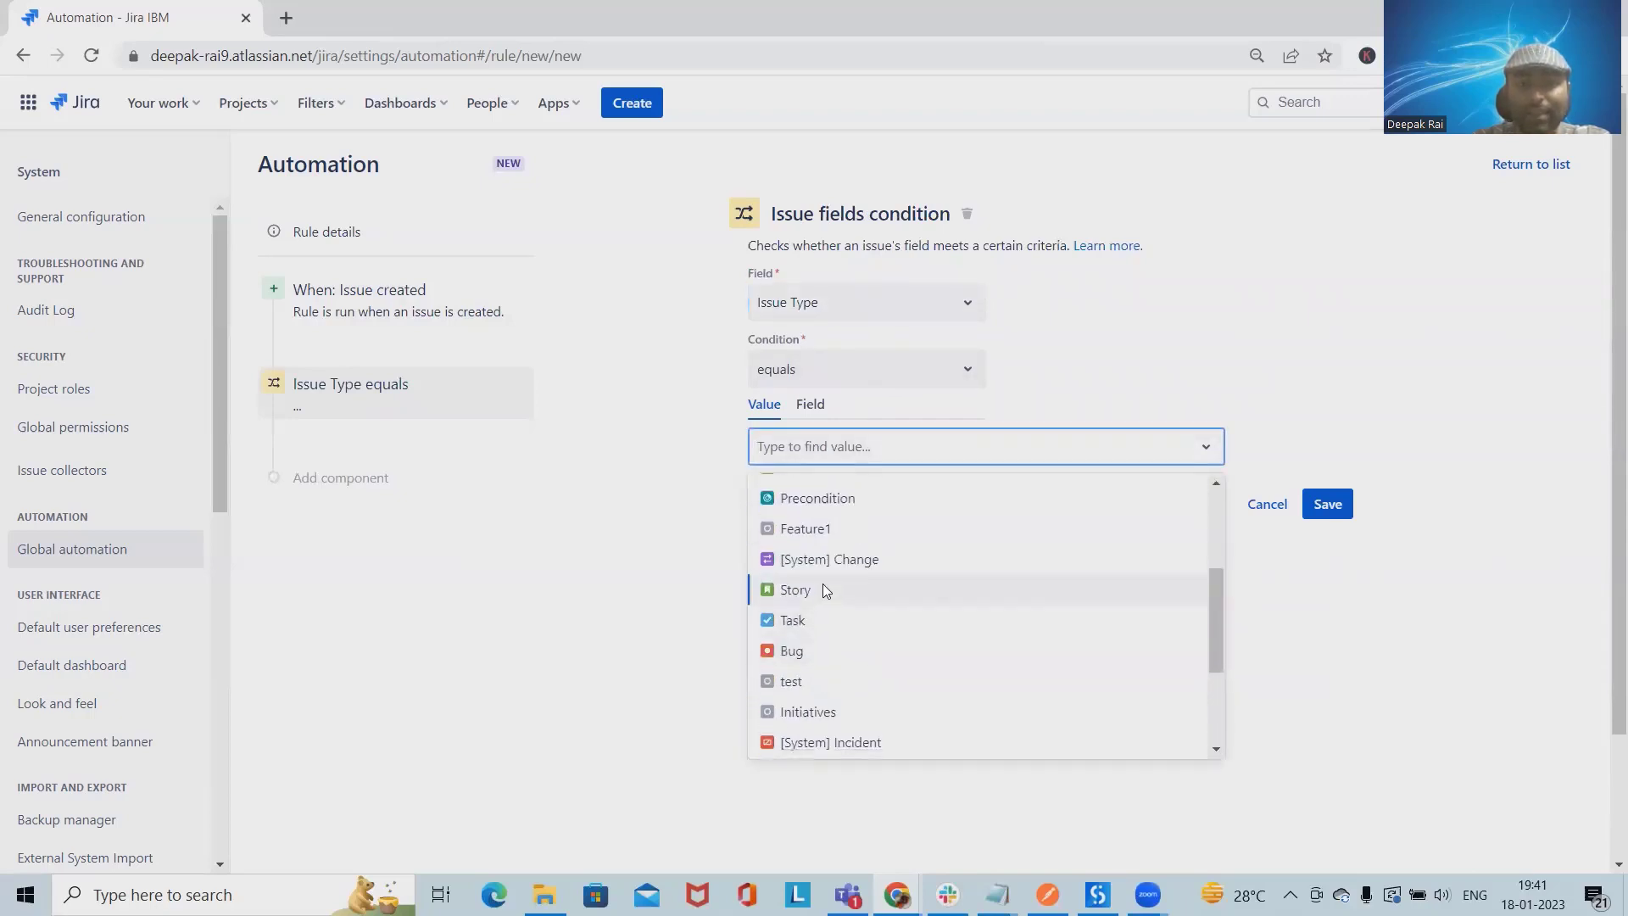
left_click(822, 585)
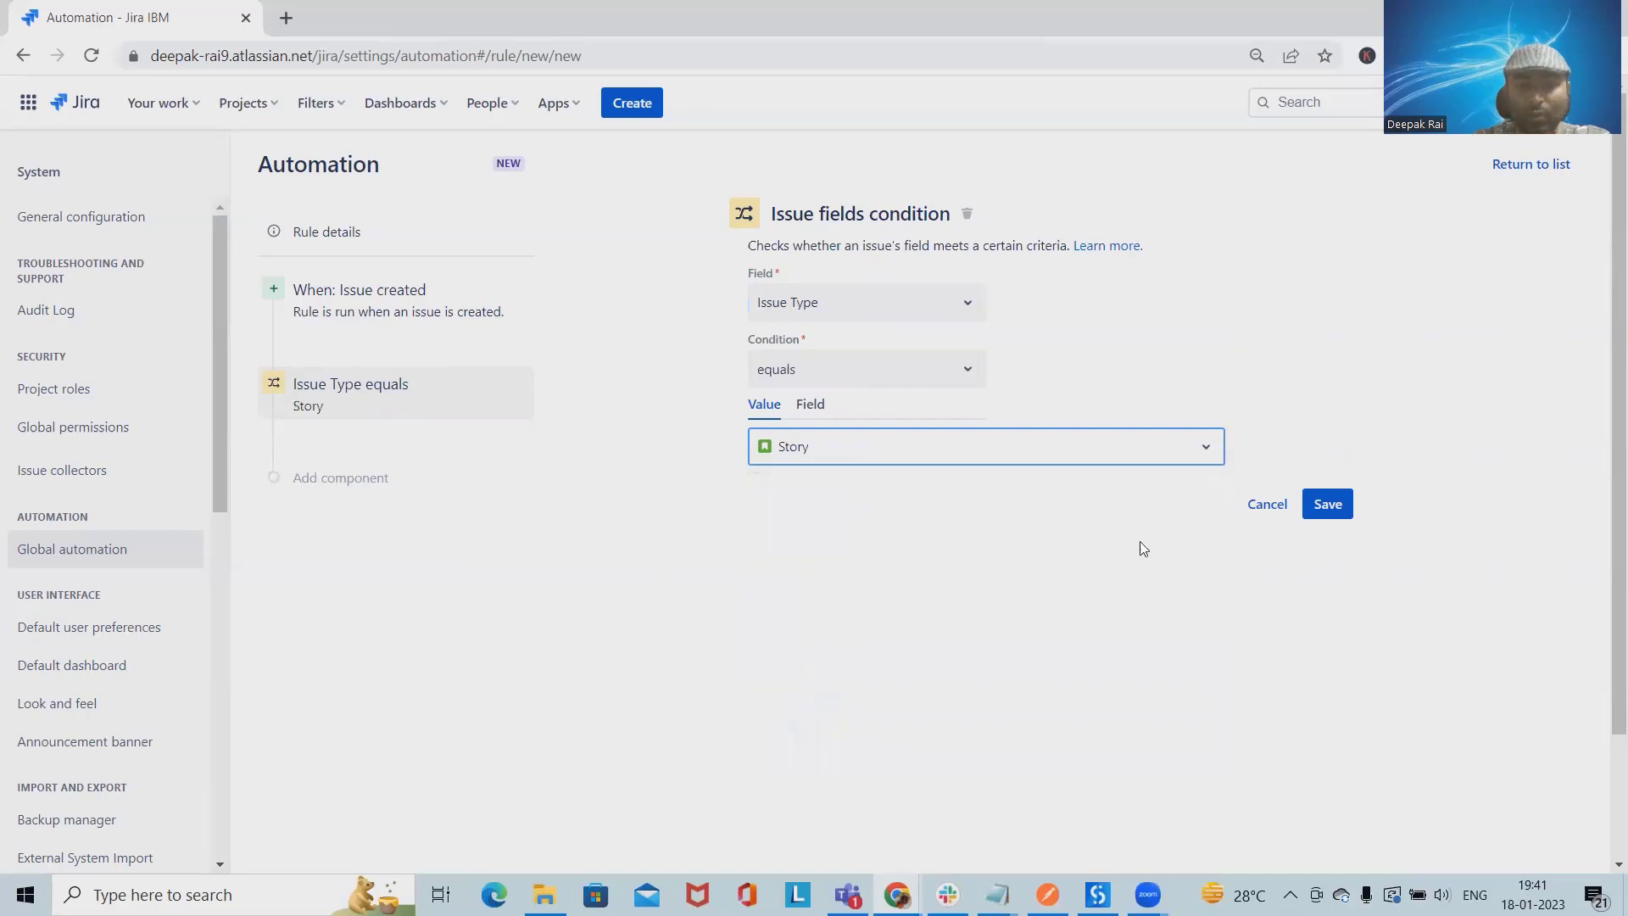
left_click(888, 450)
scroll(848, 644, "down", 5)
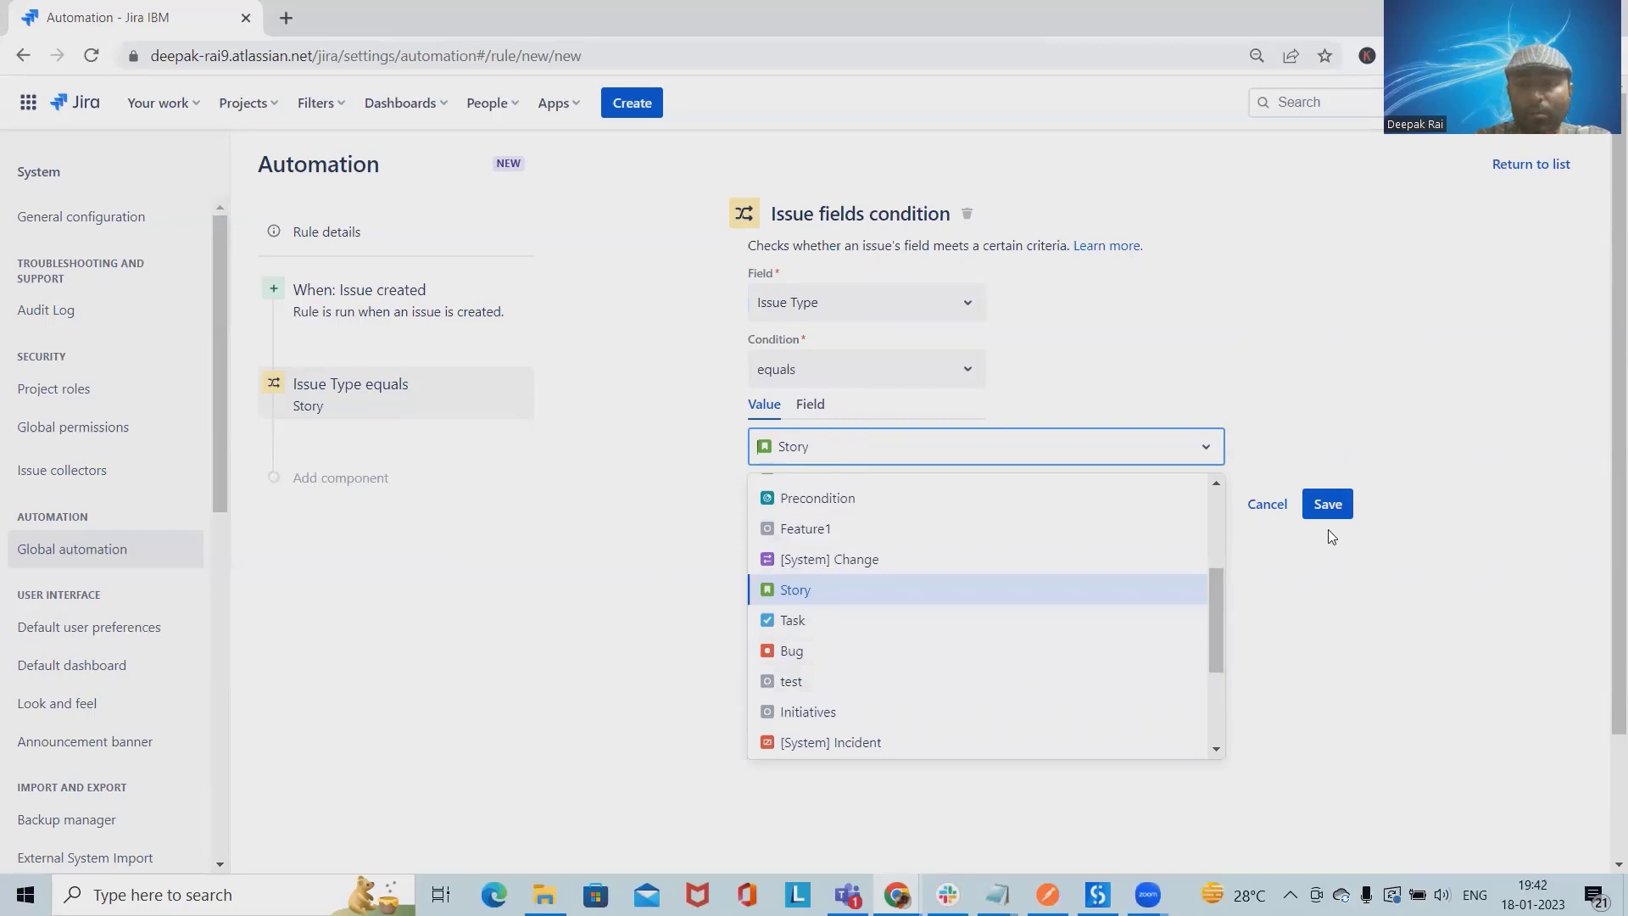
left_click(1328, 506)
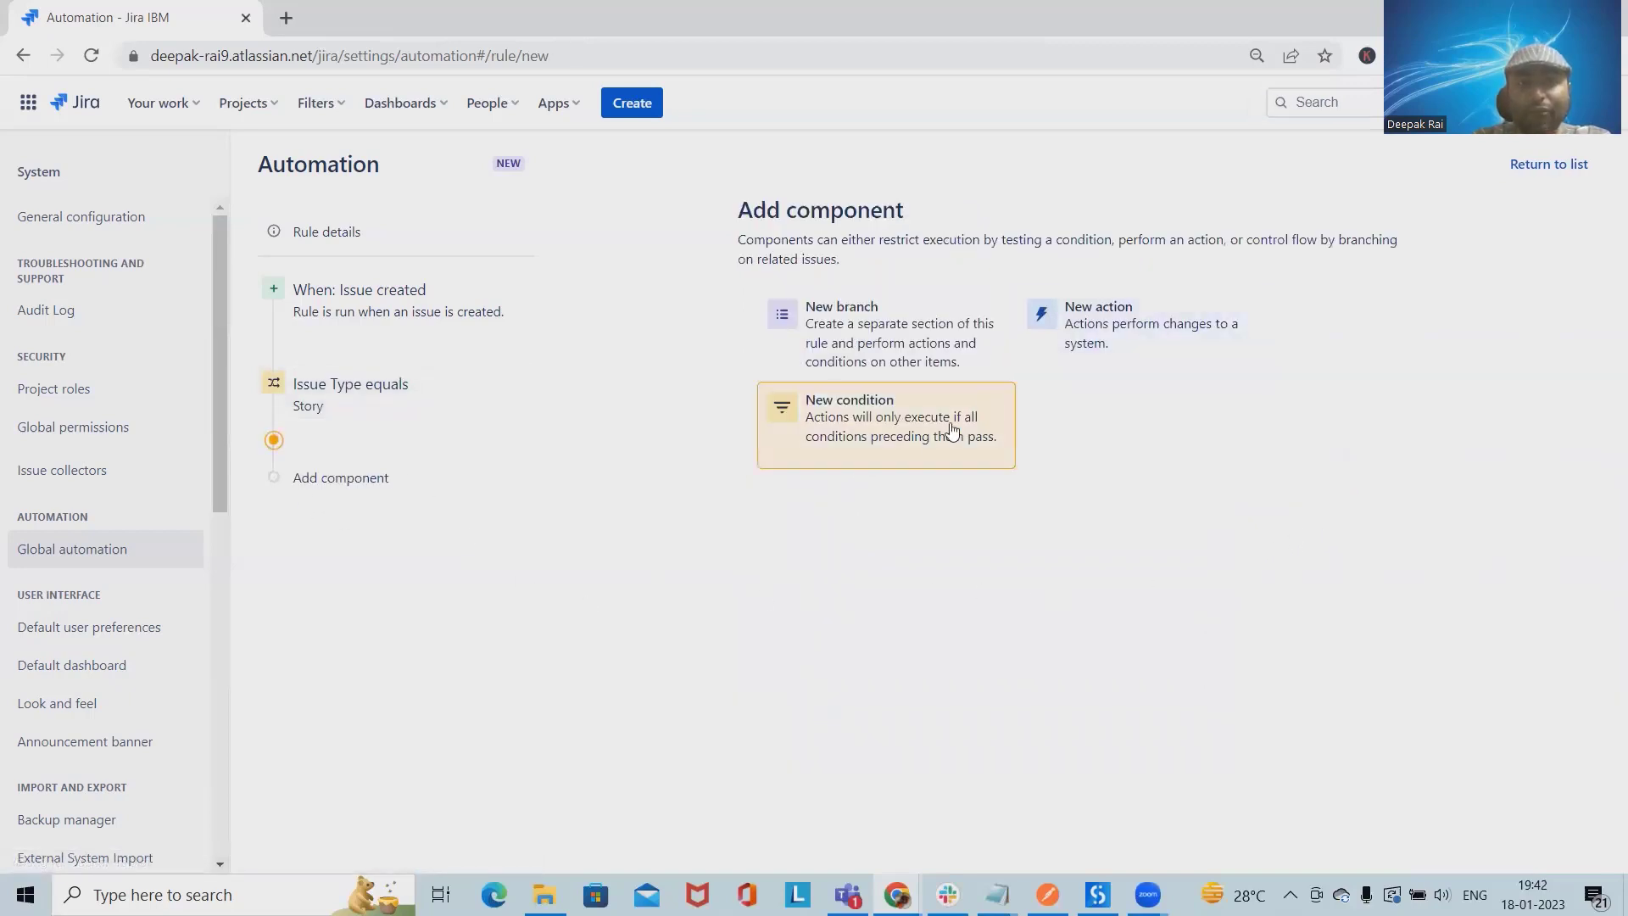
- Search the actions for "create sub" and add the Create sub-tasks action to the rule
left_click(1127, 338)
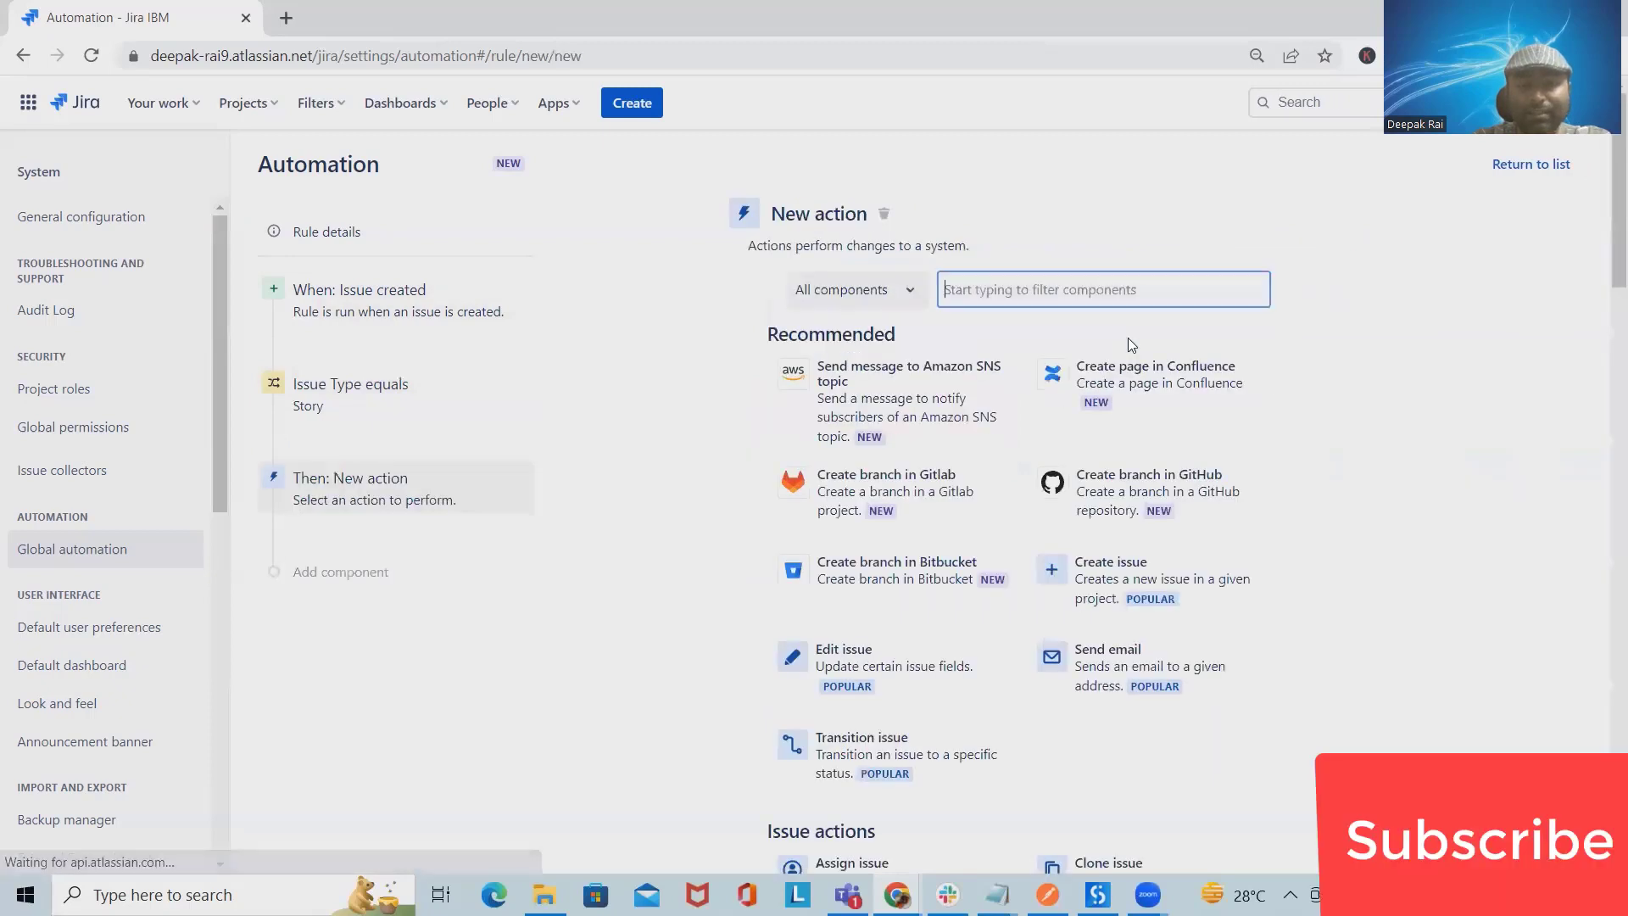
left_click(1070, 293)
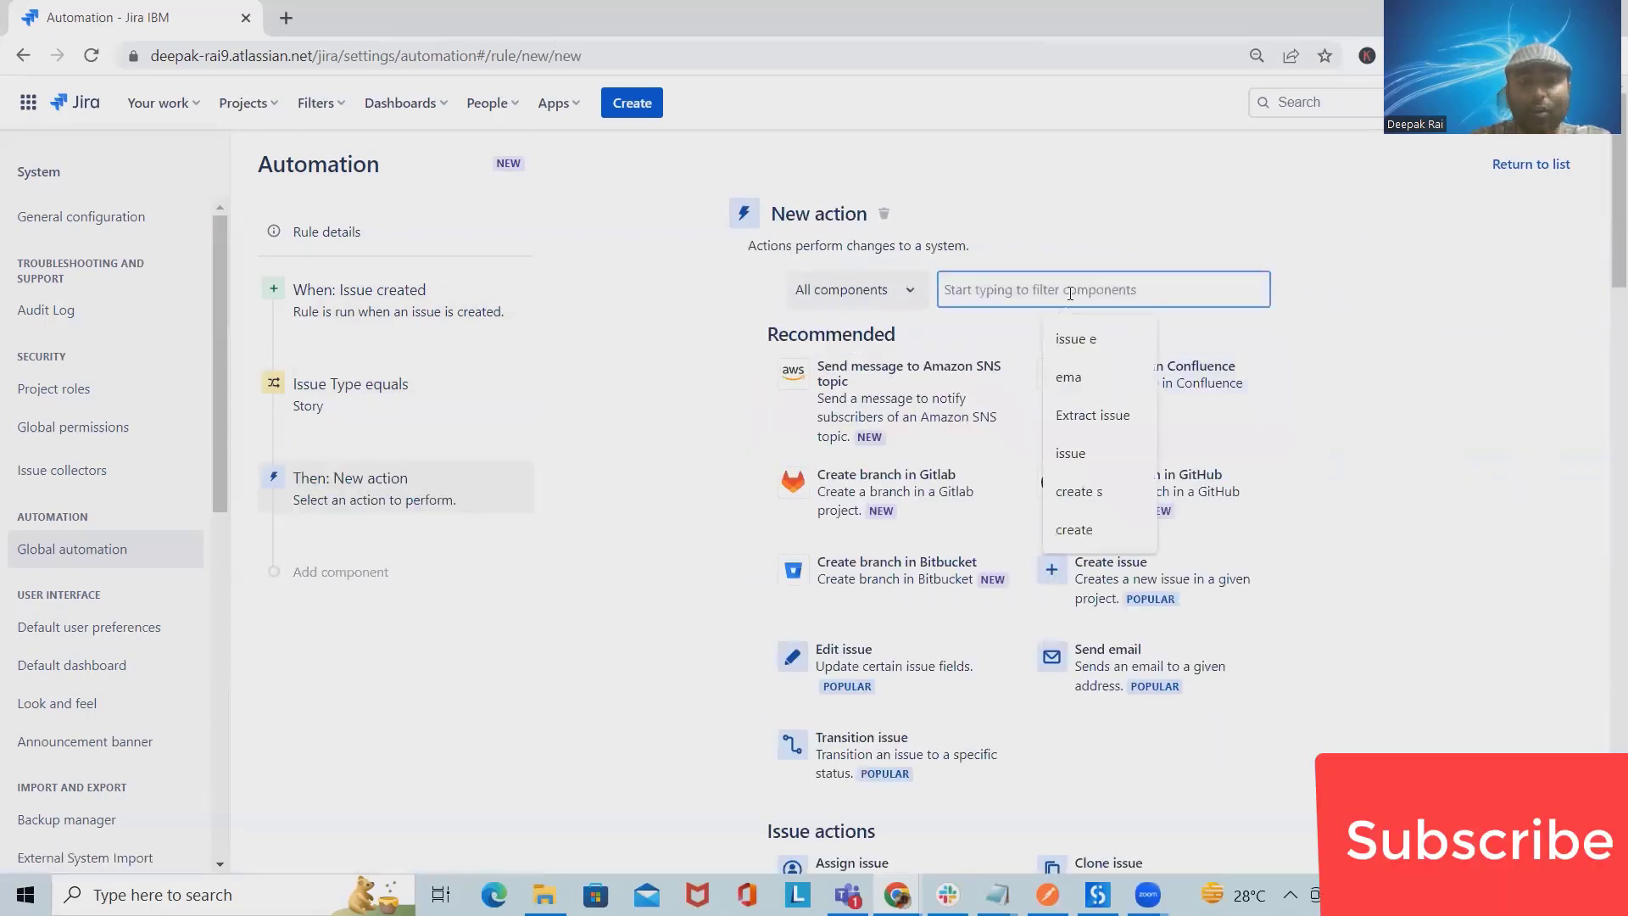
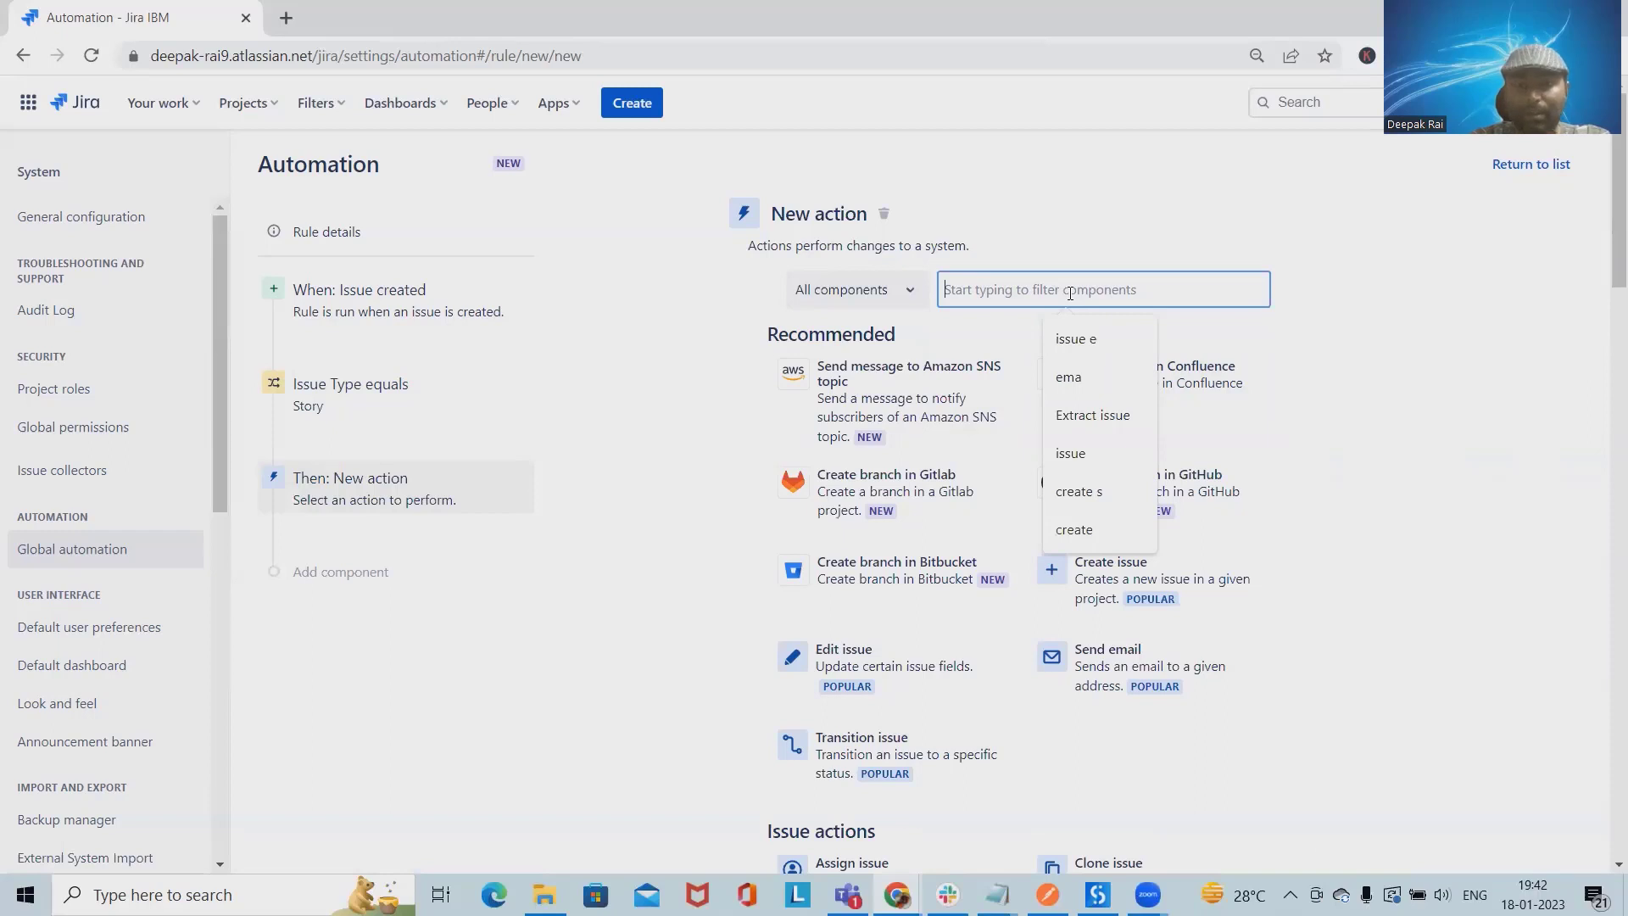
type("create")
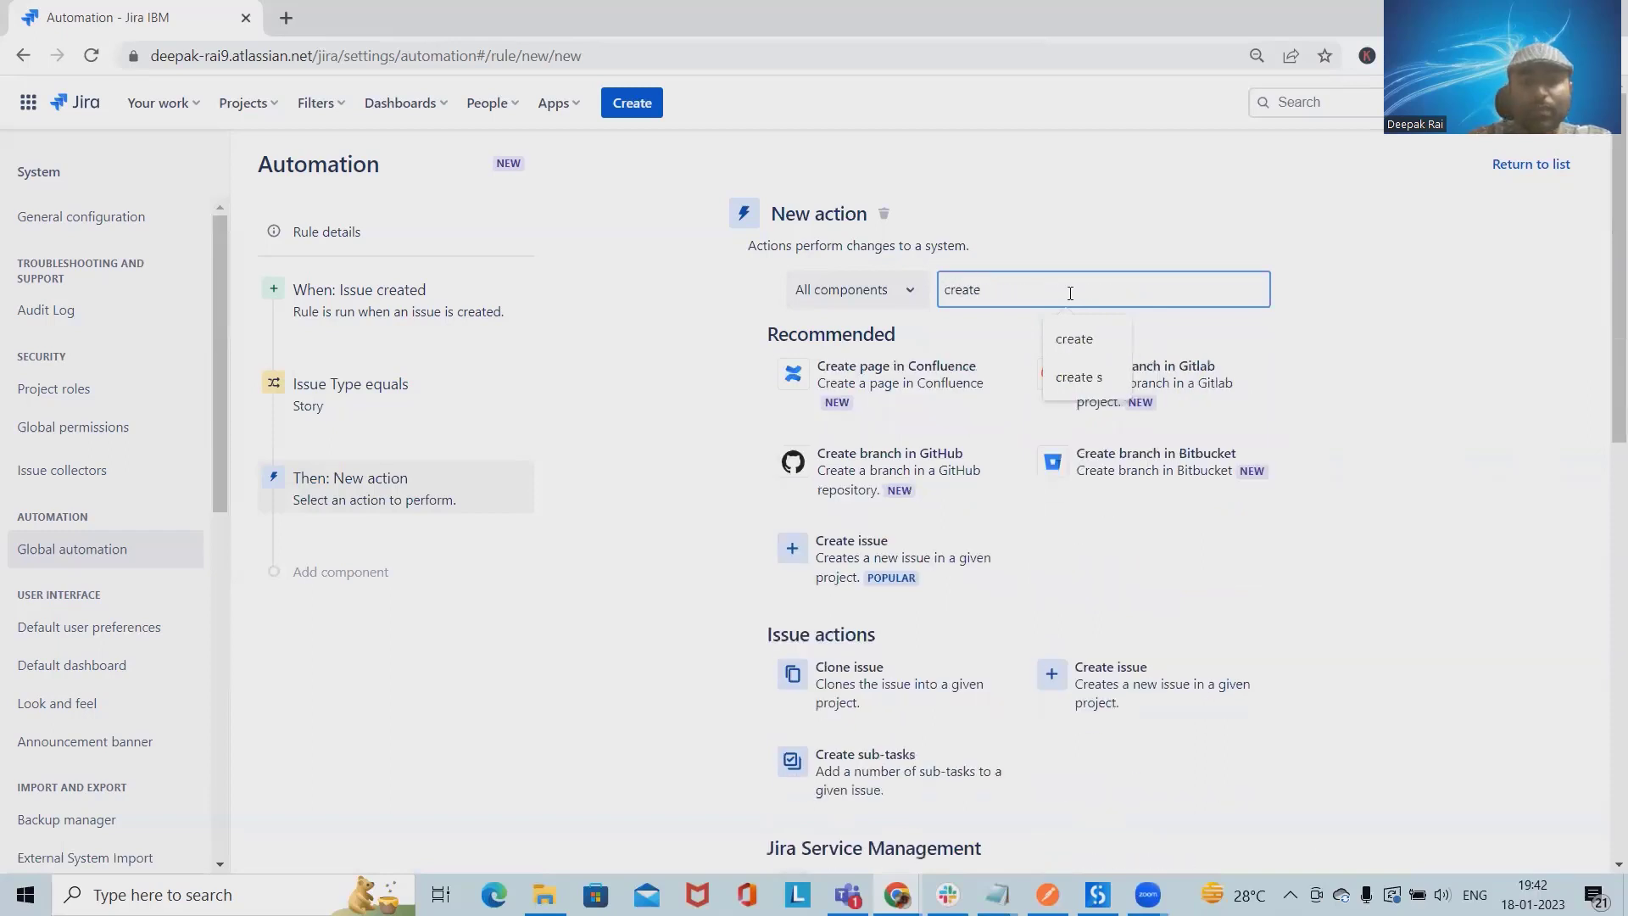
type(" sub")
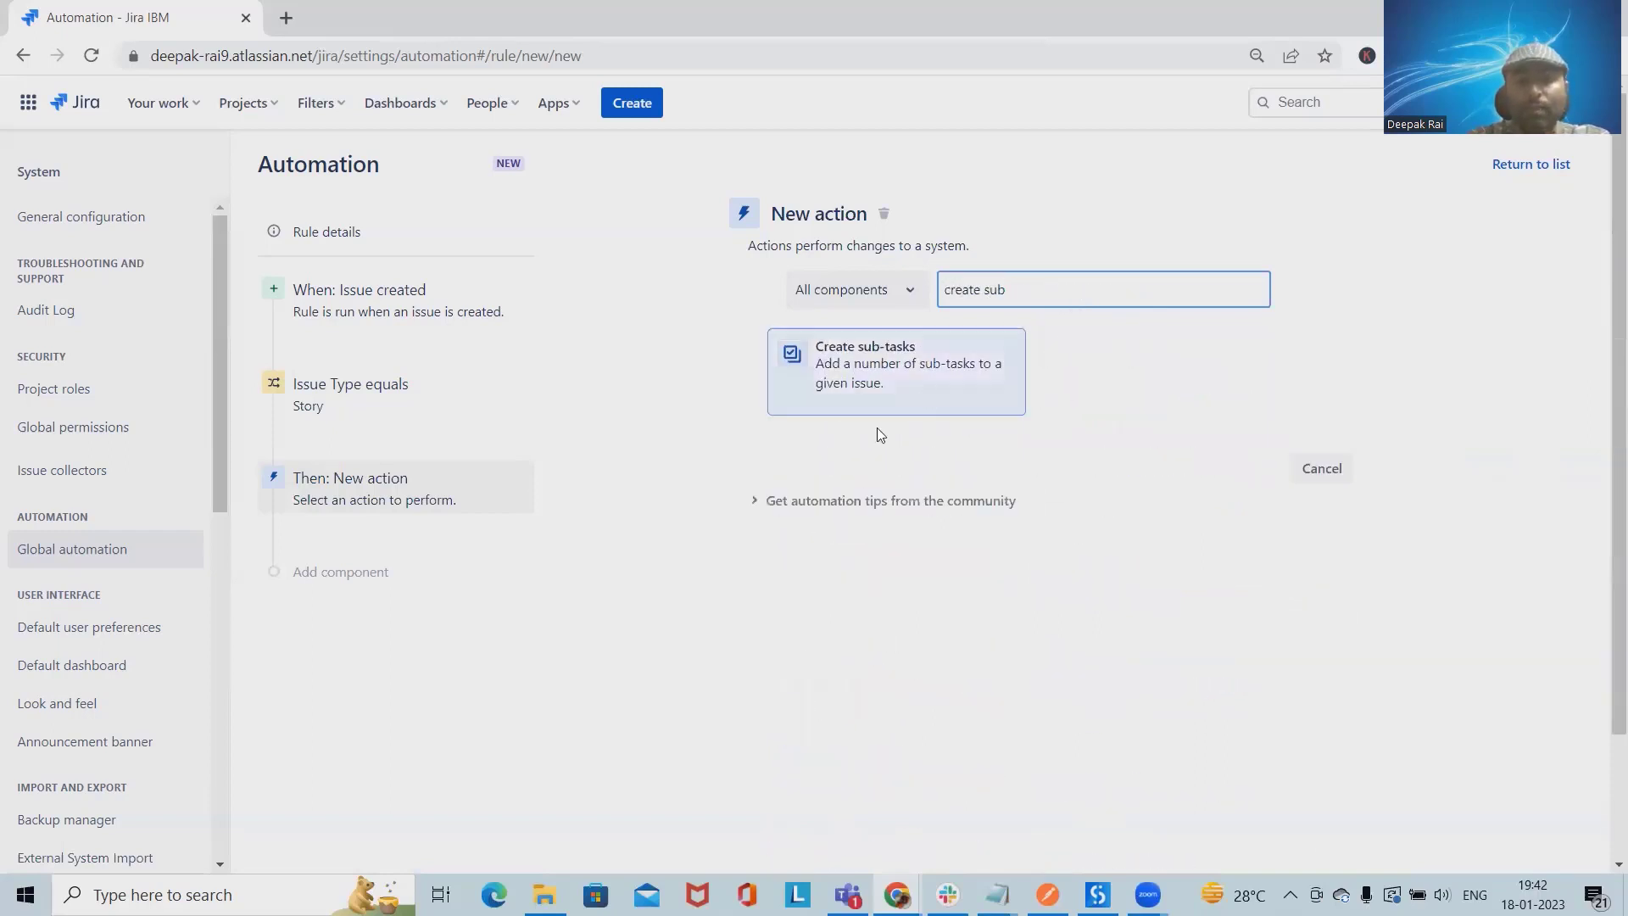
left_click(909, 384)
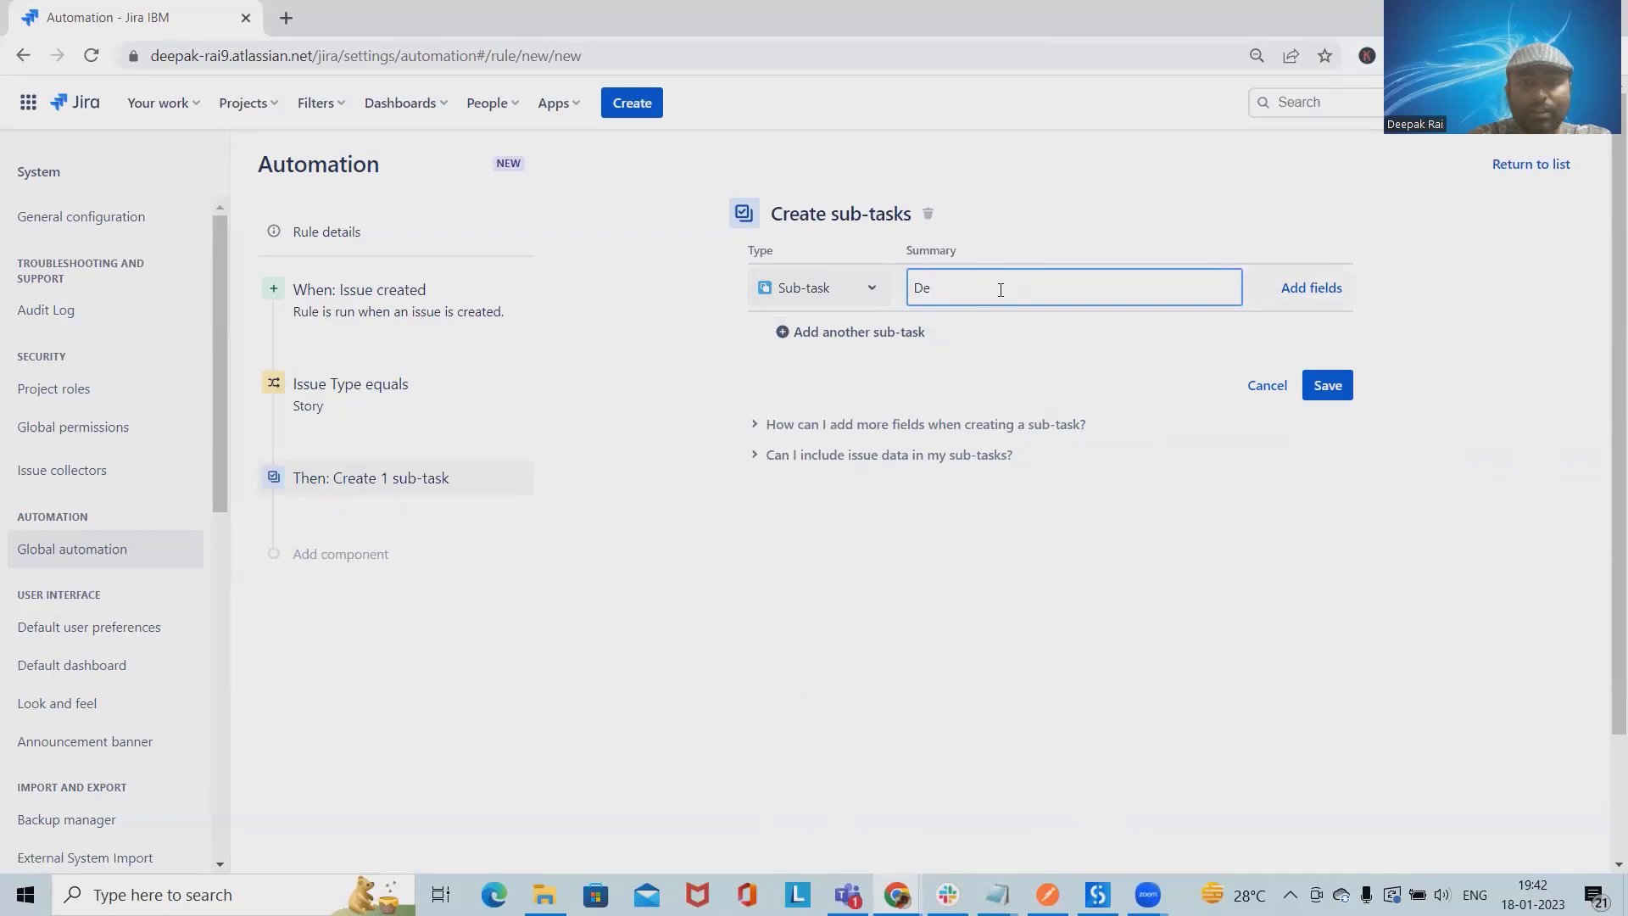
- Give the first sub-task the summary "Development Subtask", correcting the spelling of Development
type("Devlopment")
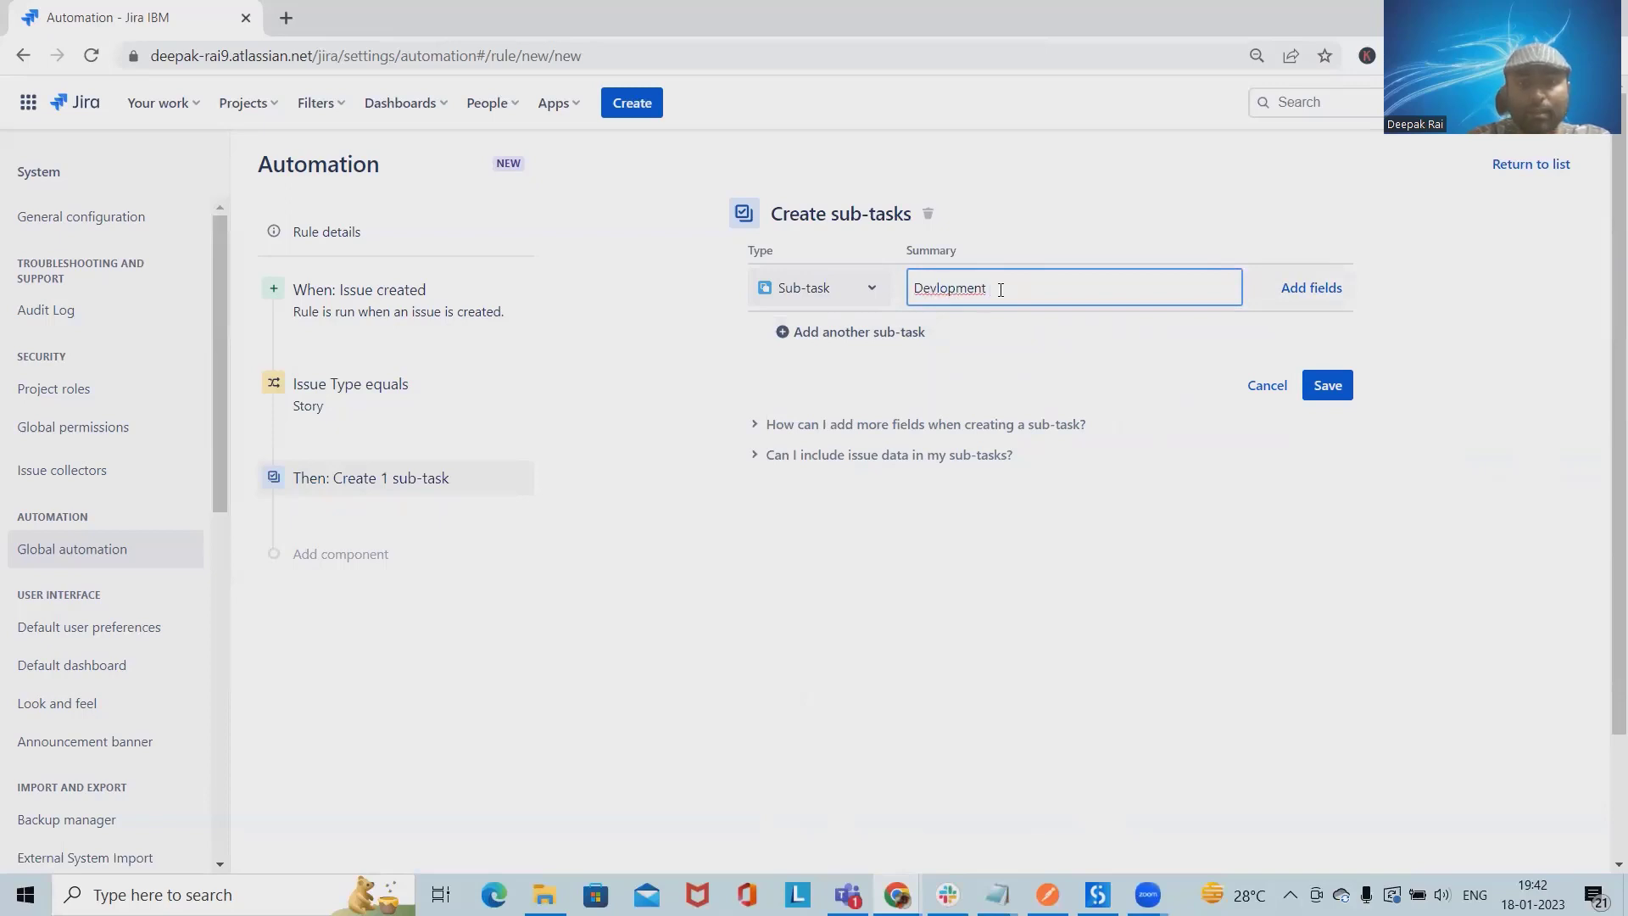
right_click(941, 287)
left_click(1033, 302)
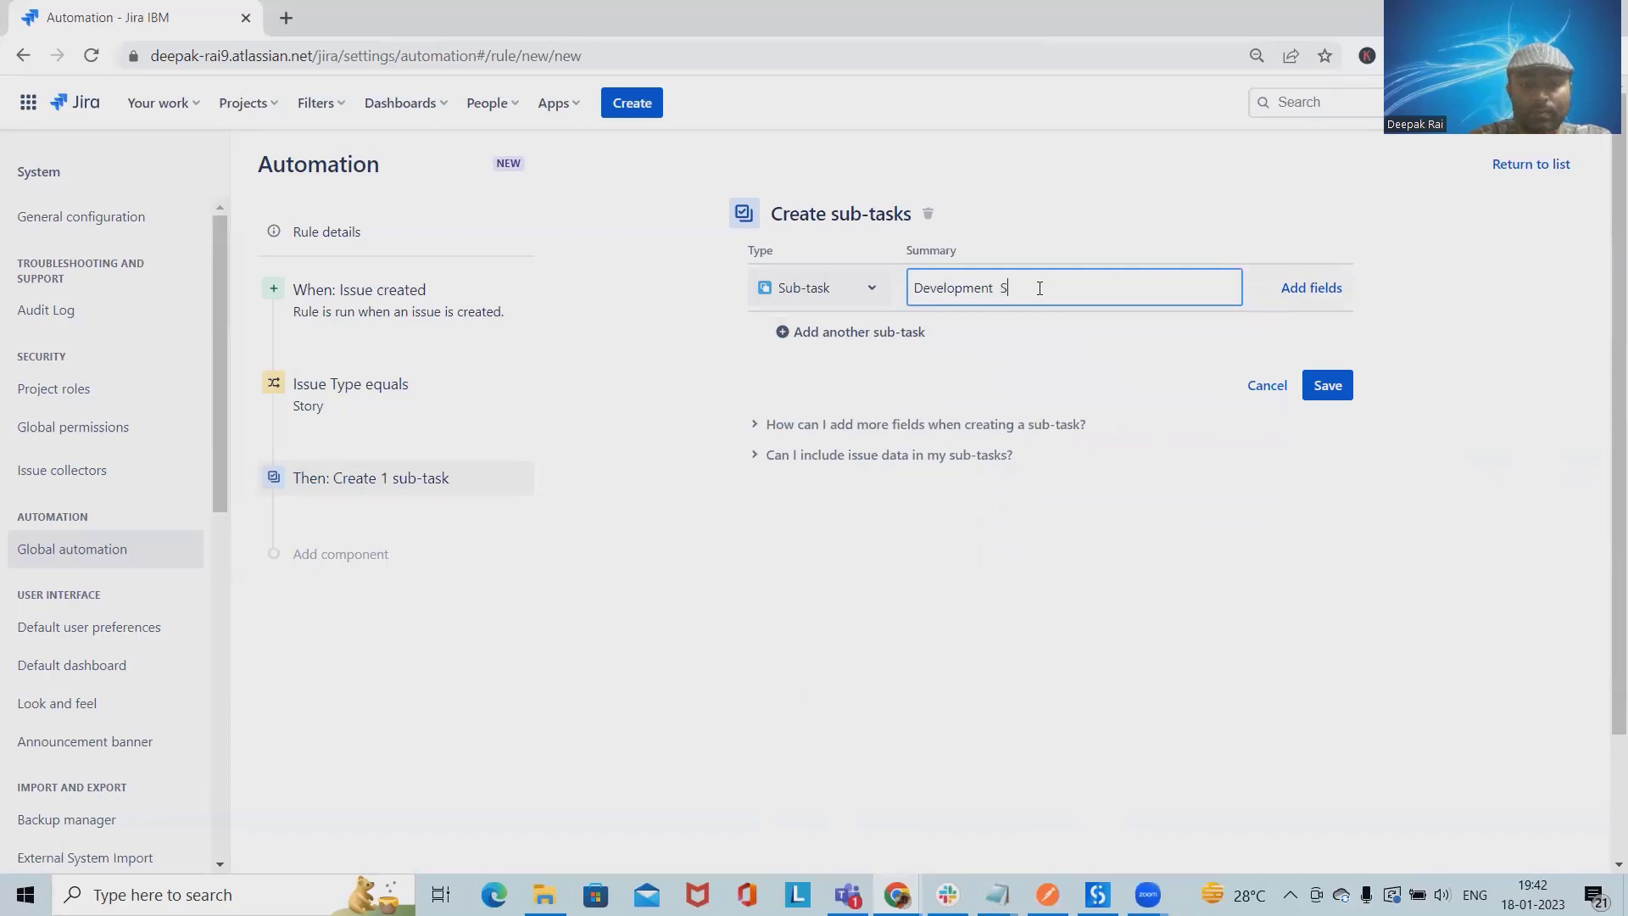
type("Subtask")
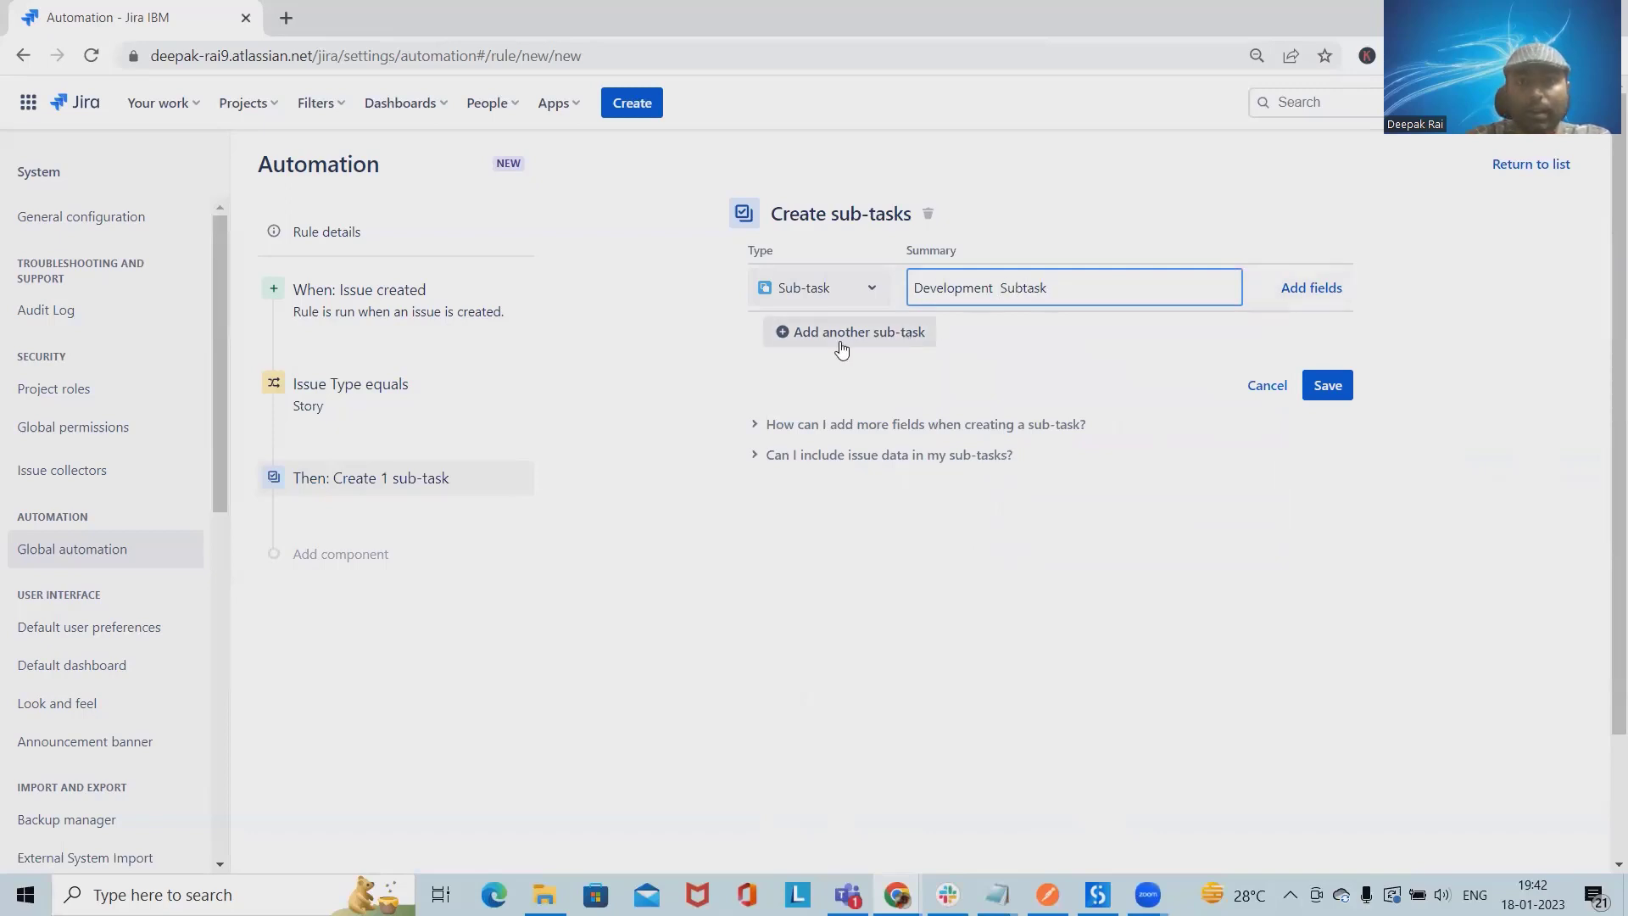
- Add two more sub-tasks to the action with the summaries "QA Subtask" and "UAT Subtask"
left_click(912, 333)
left_click(998, 330)
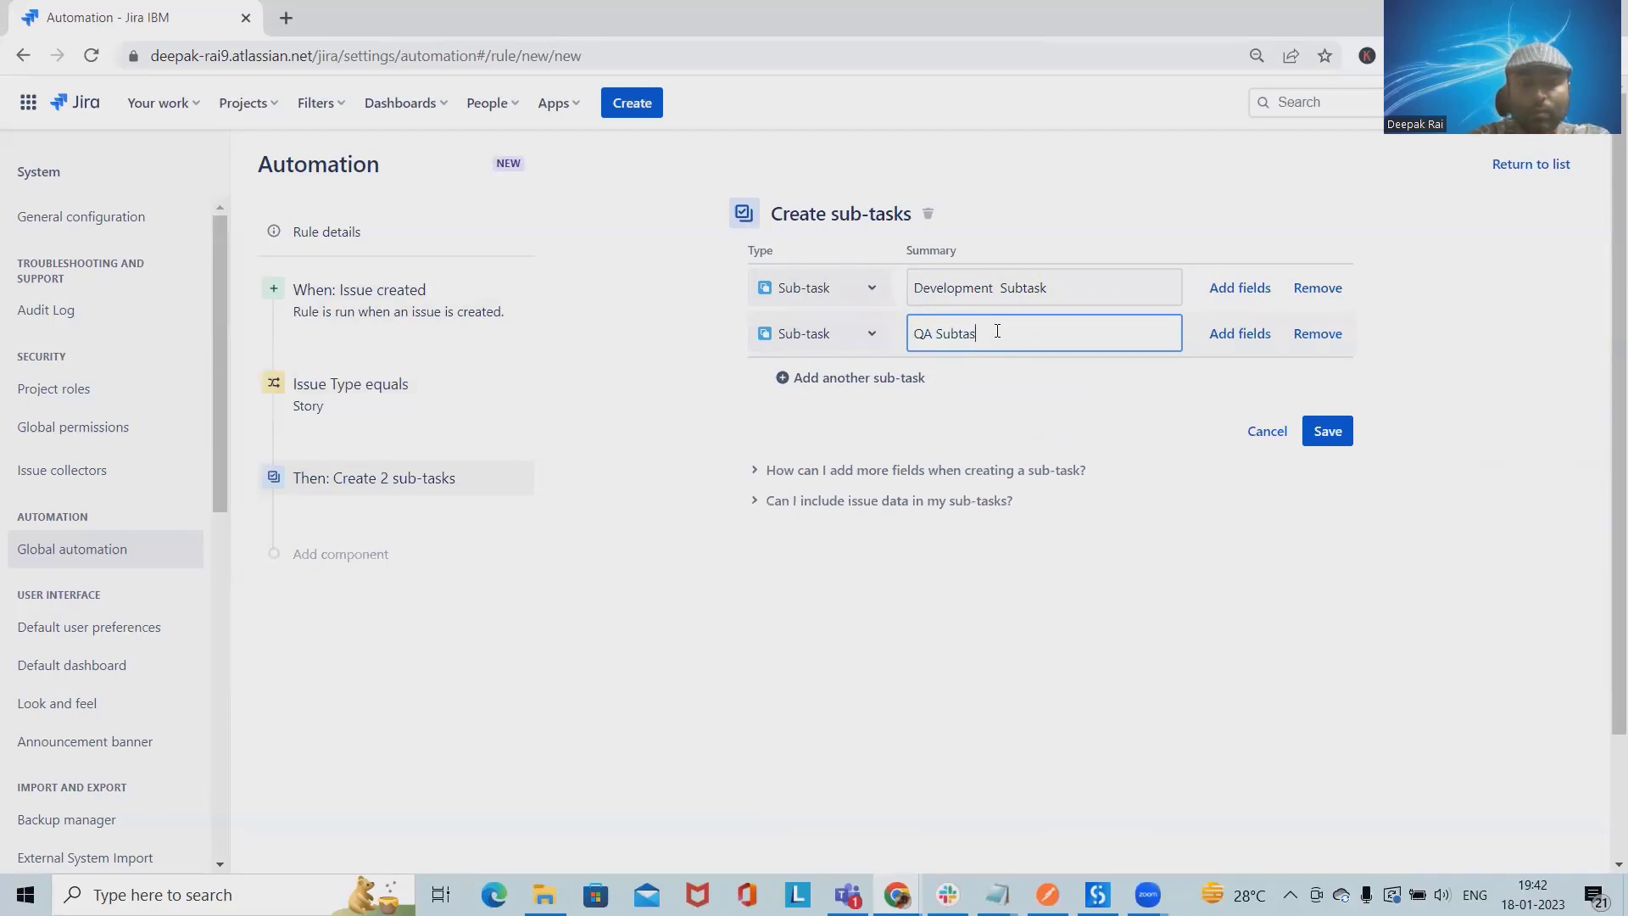
left_click(873, 377)
left_click(974, 381)
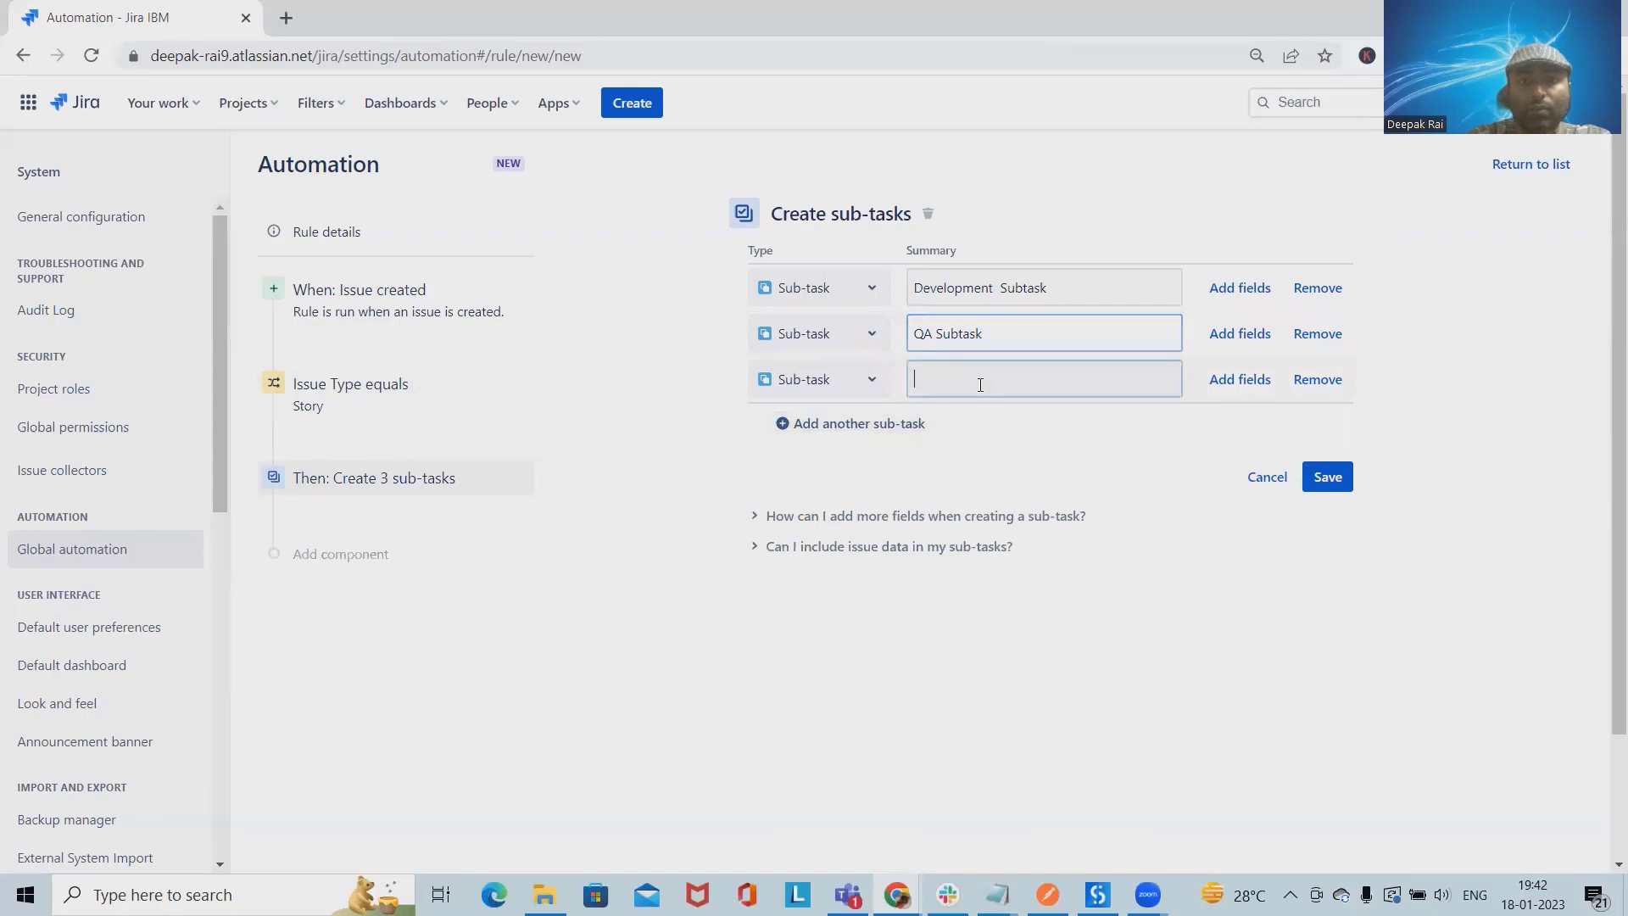
type("UAT")
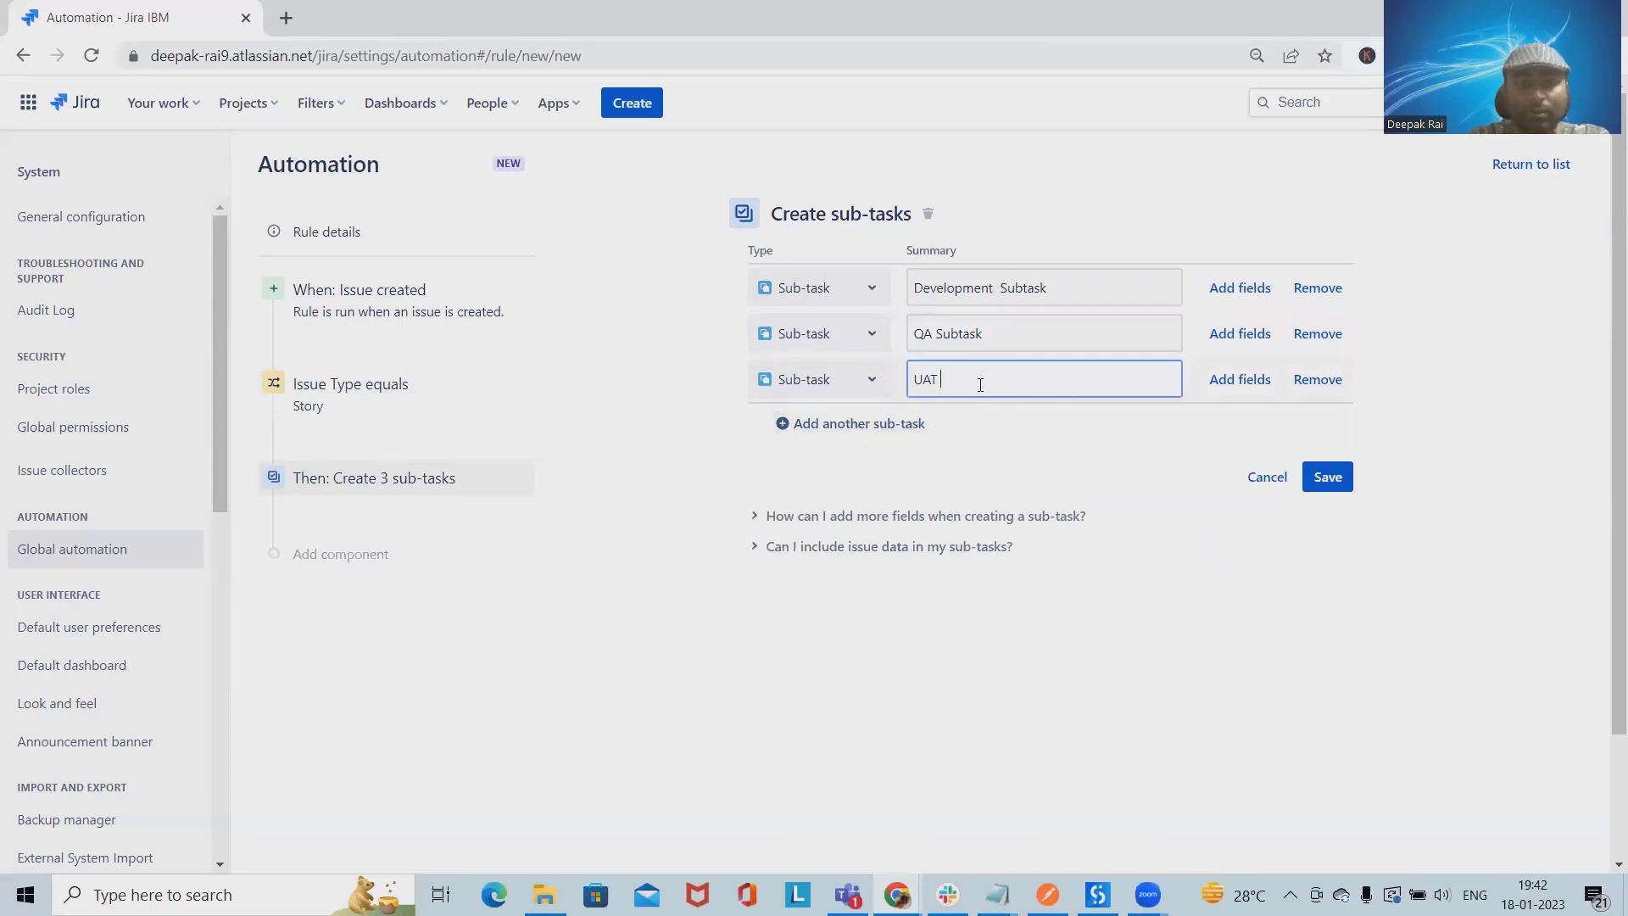
type(" Subtask")
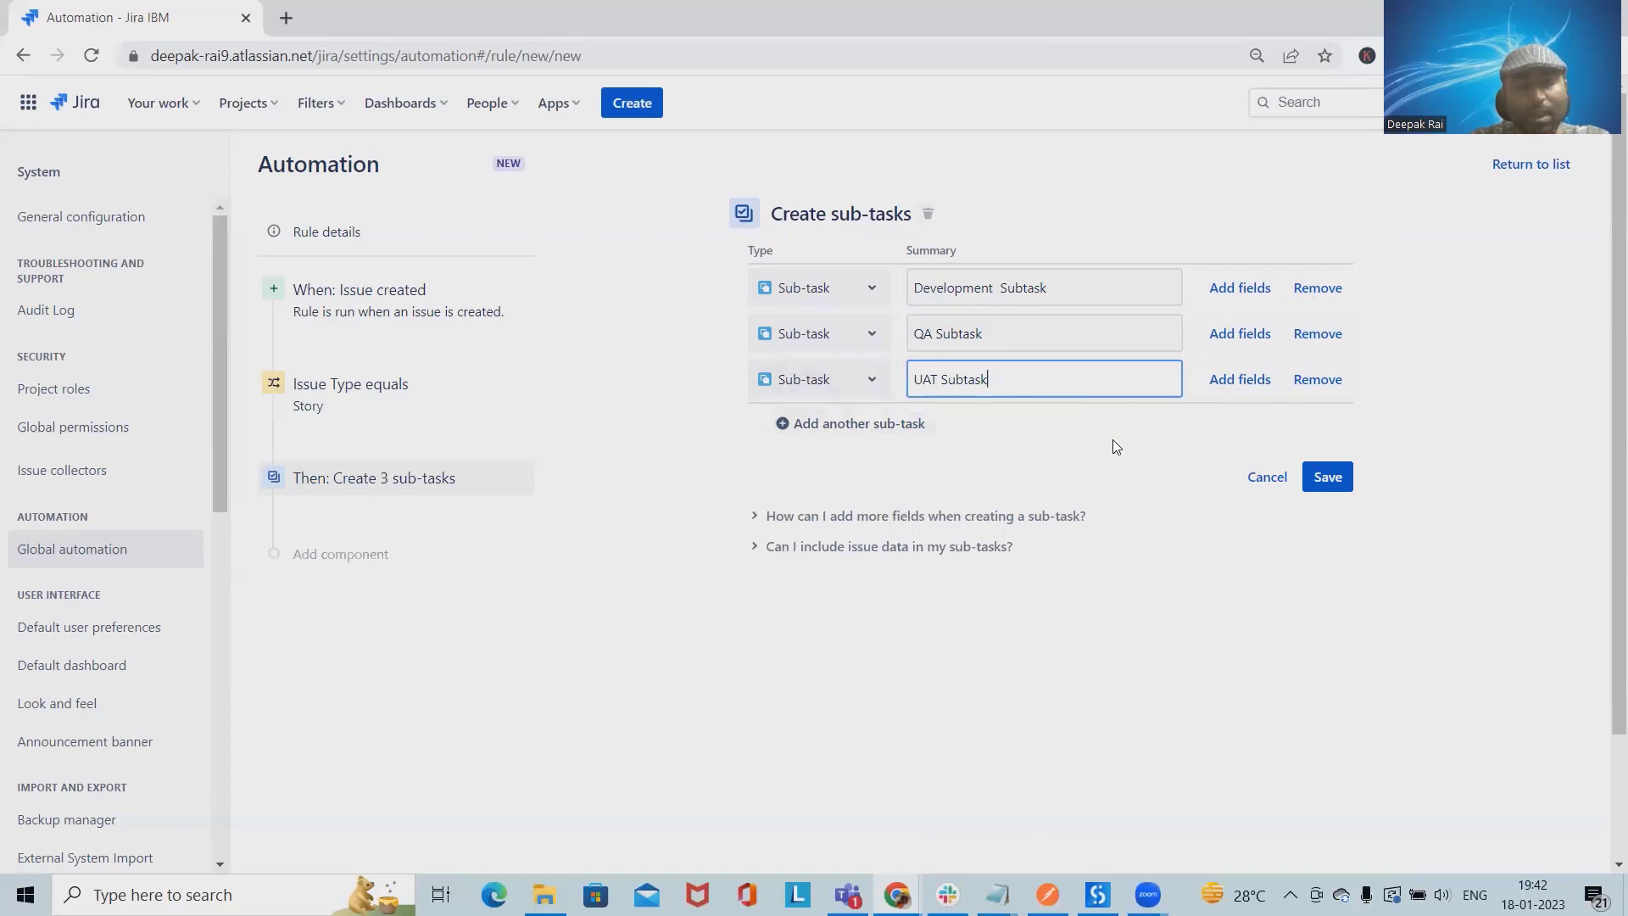
- Expand the Development sub-task into its own issue action with more fields and copy its summary into the description
left_click(1250, 290)
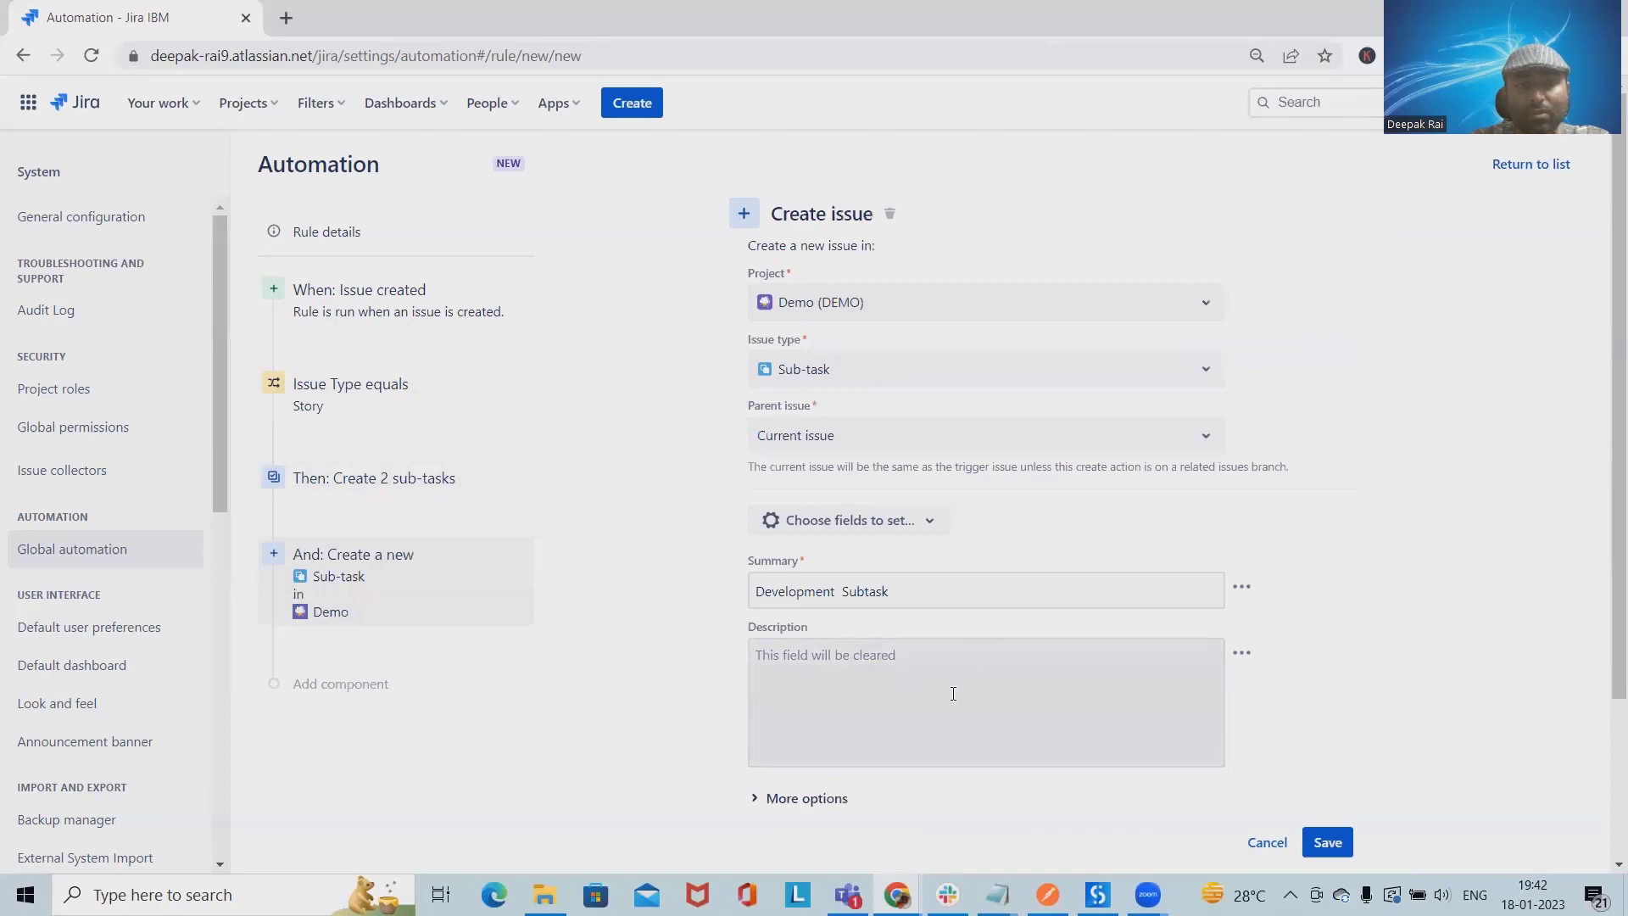
left_click(871, 700)
left_click(916, 591)
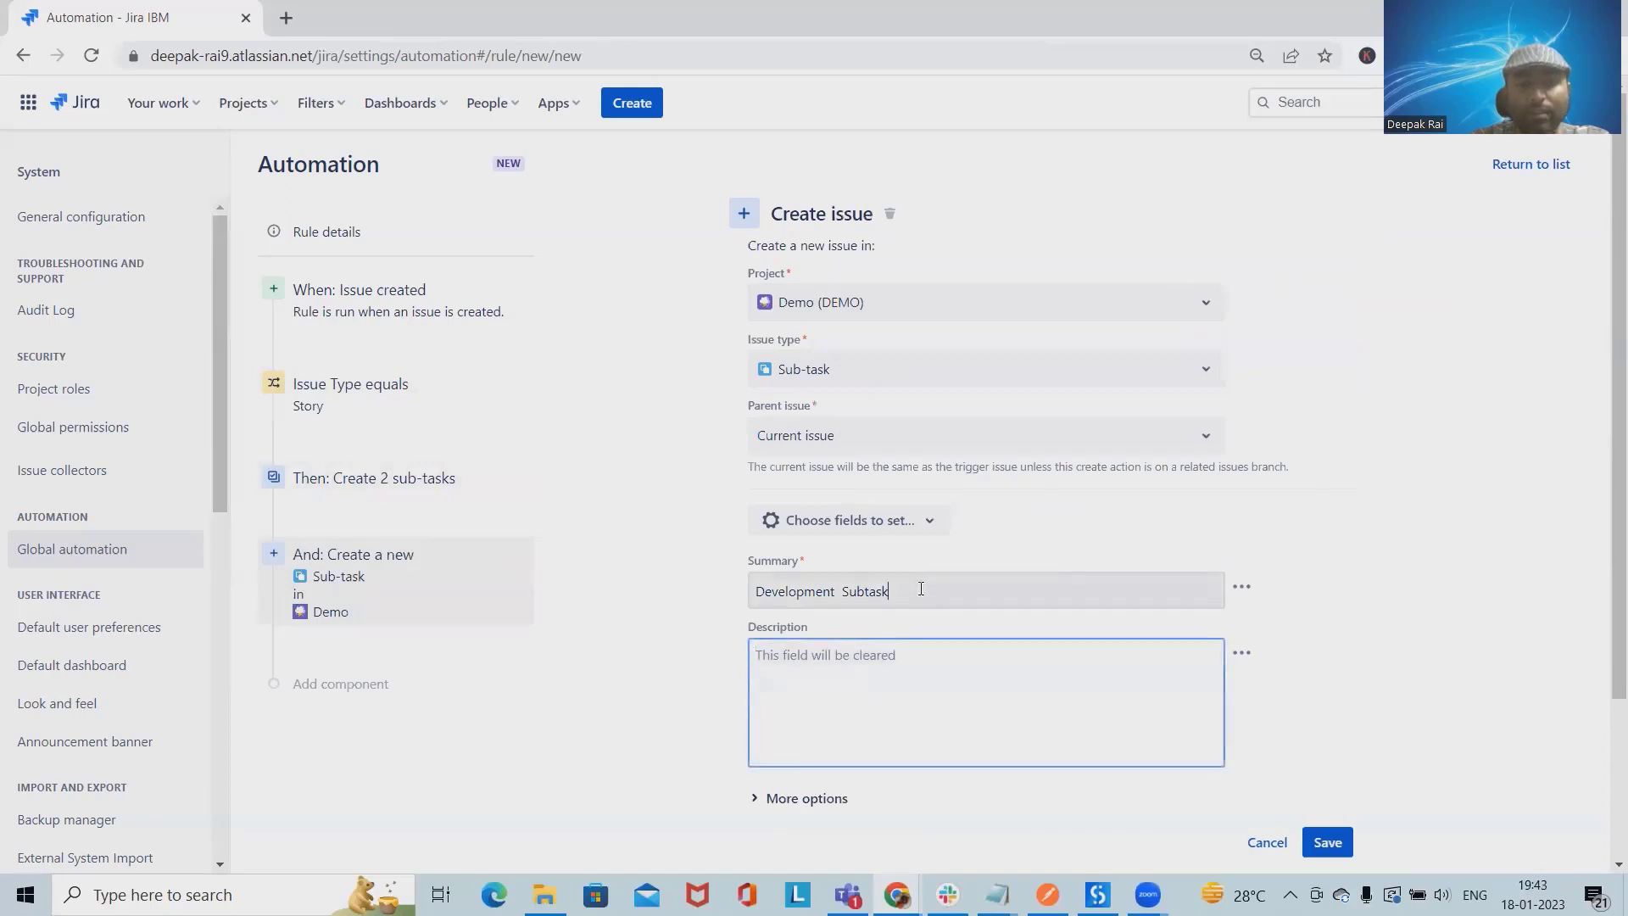
left_click_drag(916, 591, 727, 608)
key("ctrl+c")
left_click(839, 669)
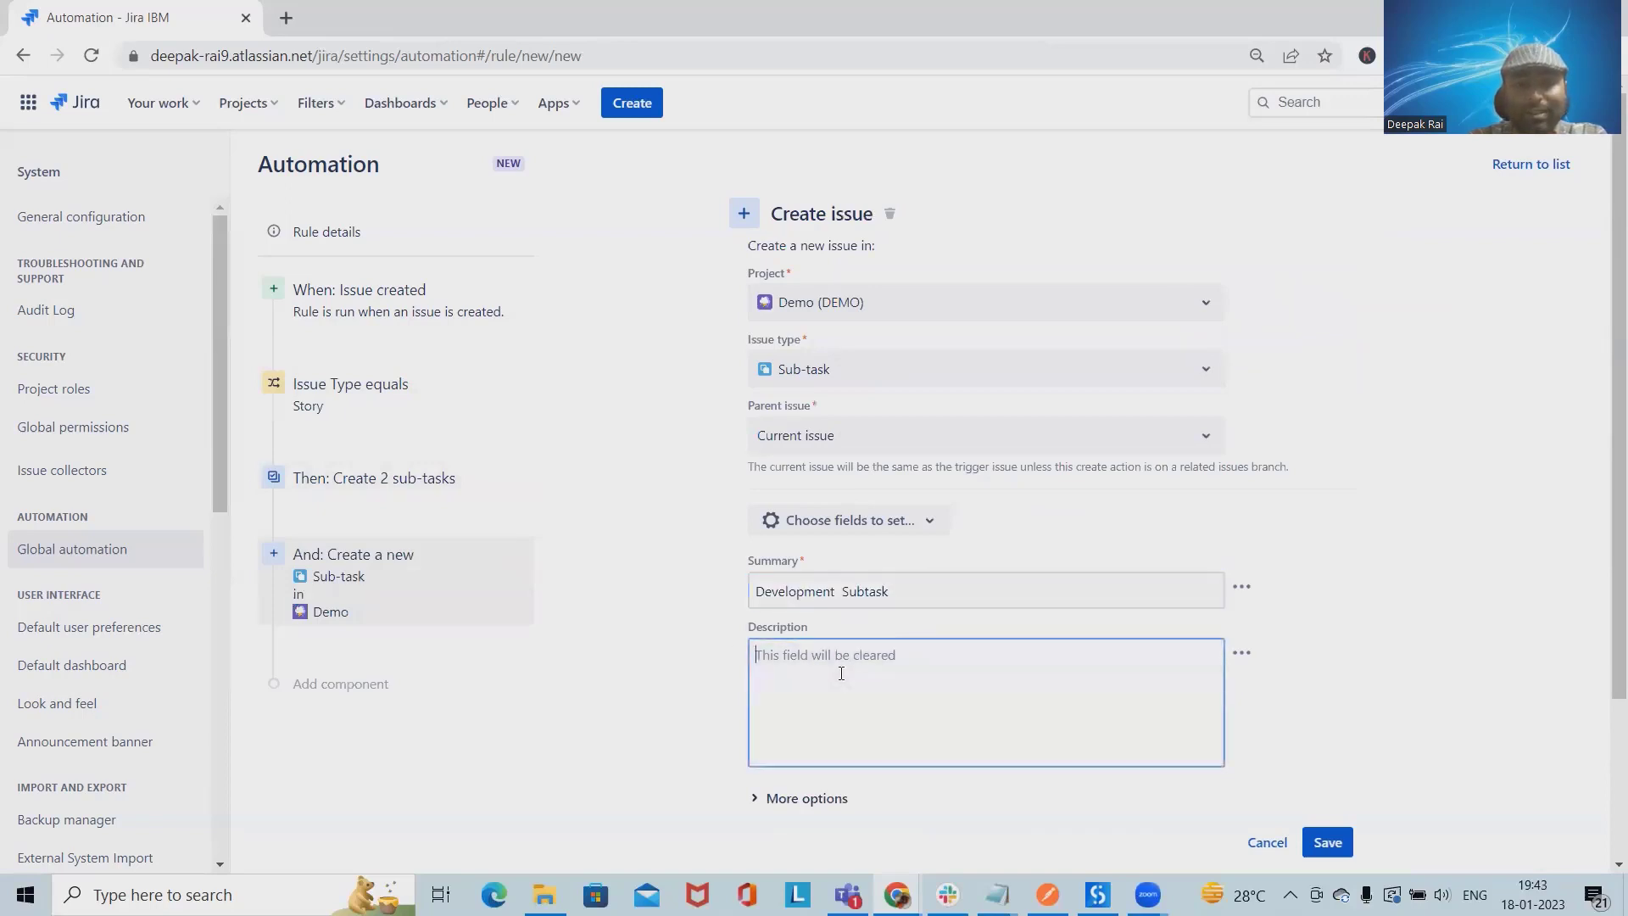
key("ctrl+v")
- Add the Environment field to the Development sub-task's action and set it to "Dev"
scroll(939, 729, "down", 2)
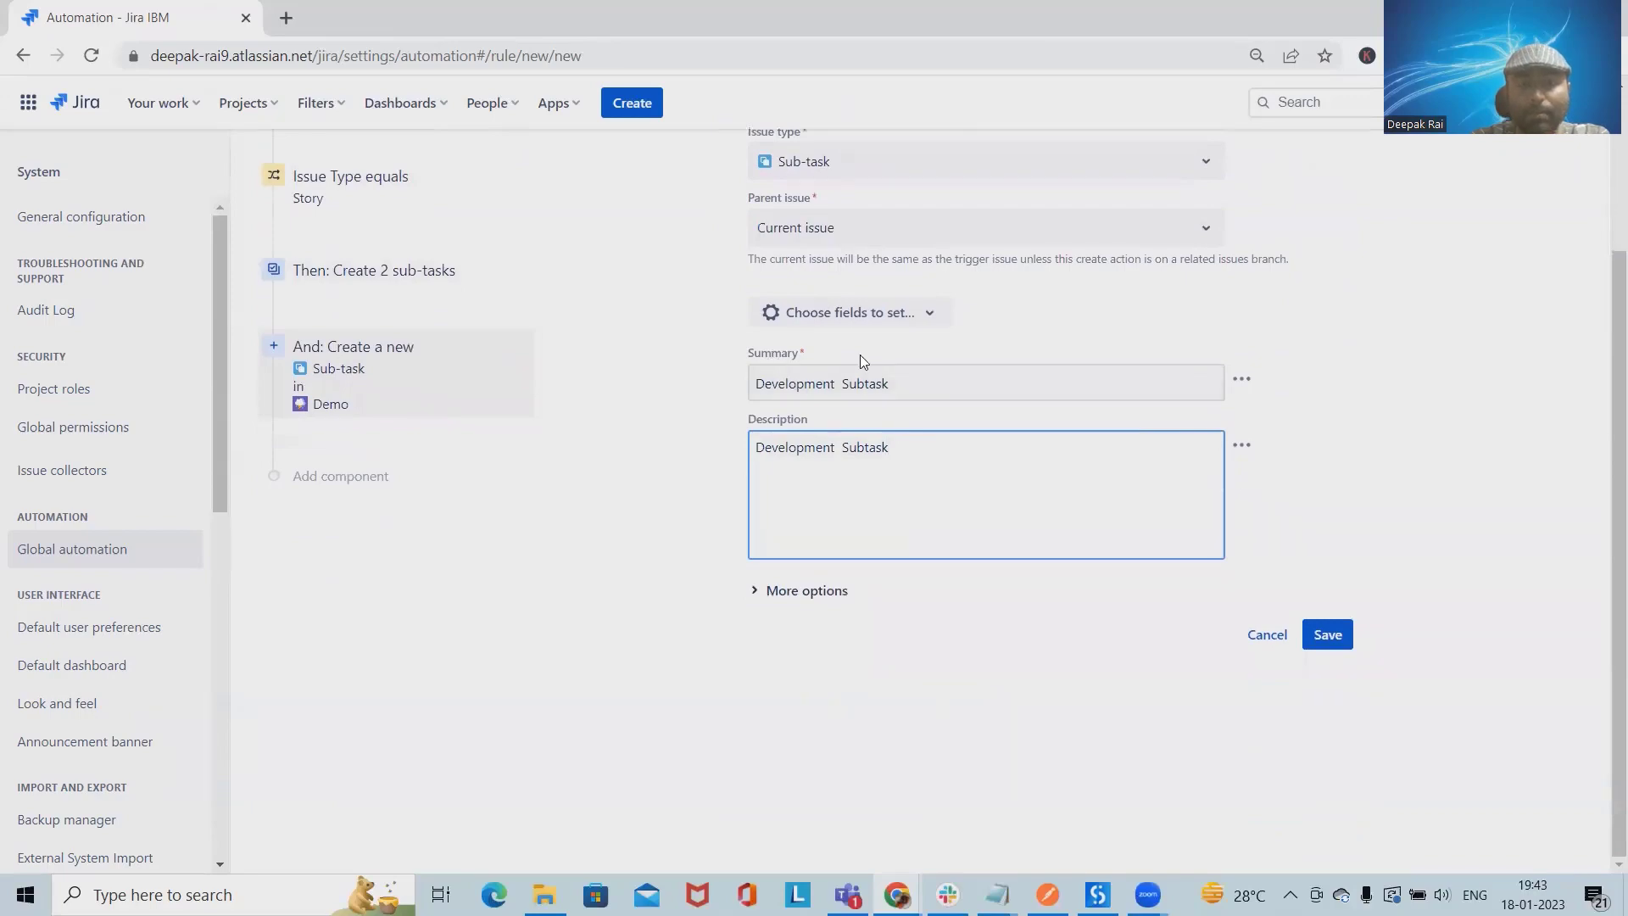
left_click(758, 592)
scroll(894, 706, "down", 3)
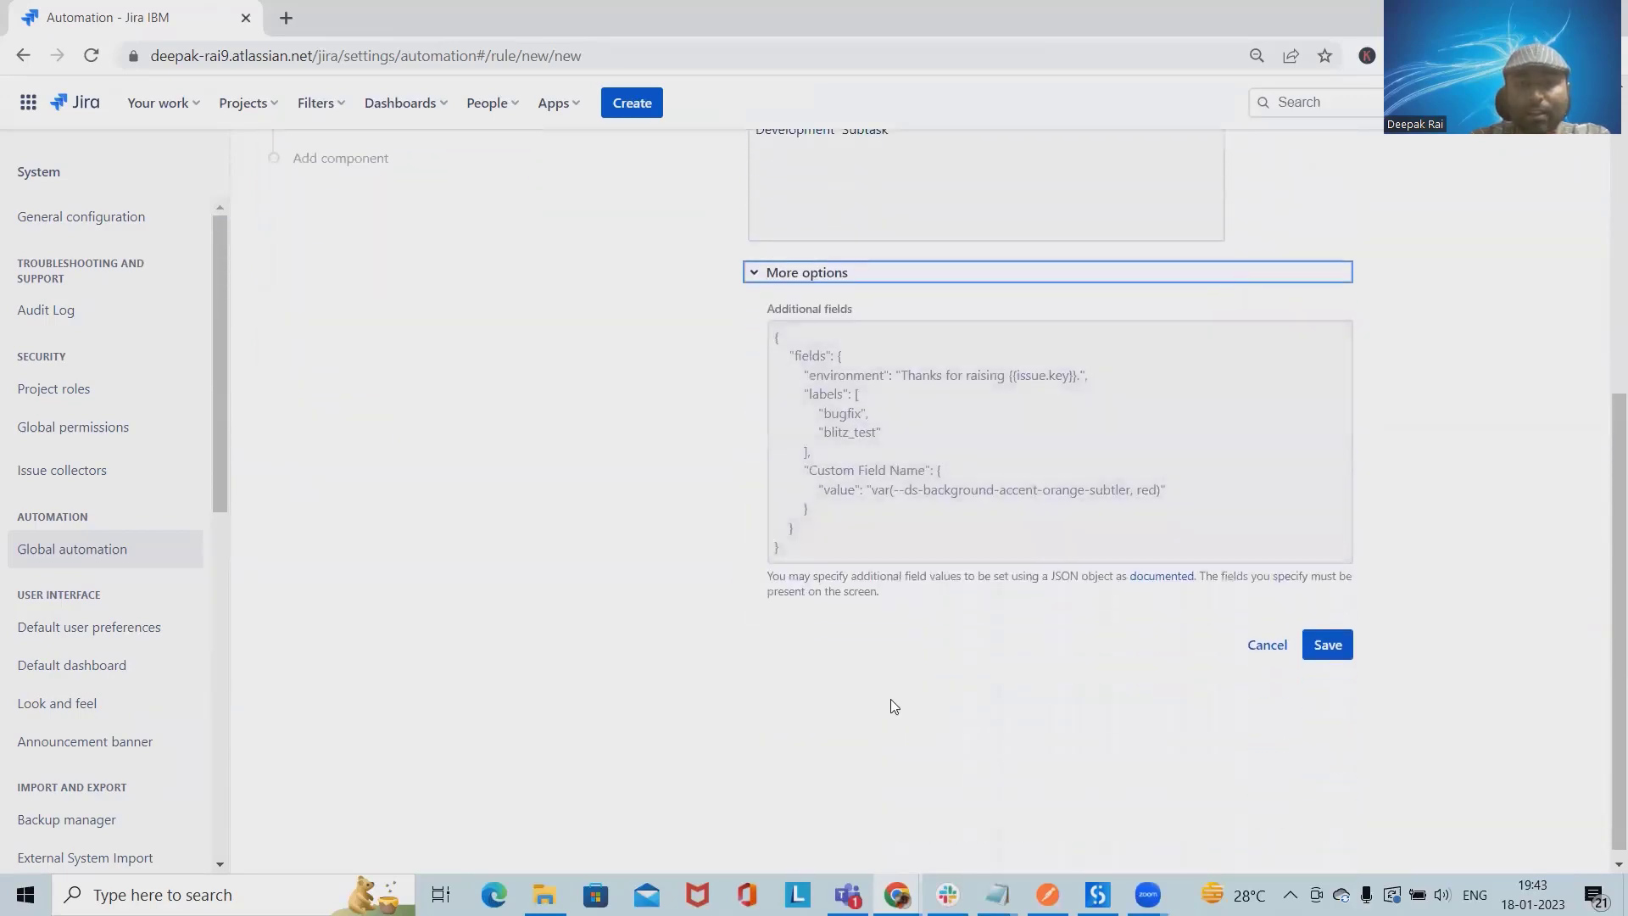
scroll(894, 706, "up", 3)
scroll(863, 754, "up", 2)
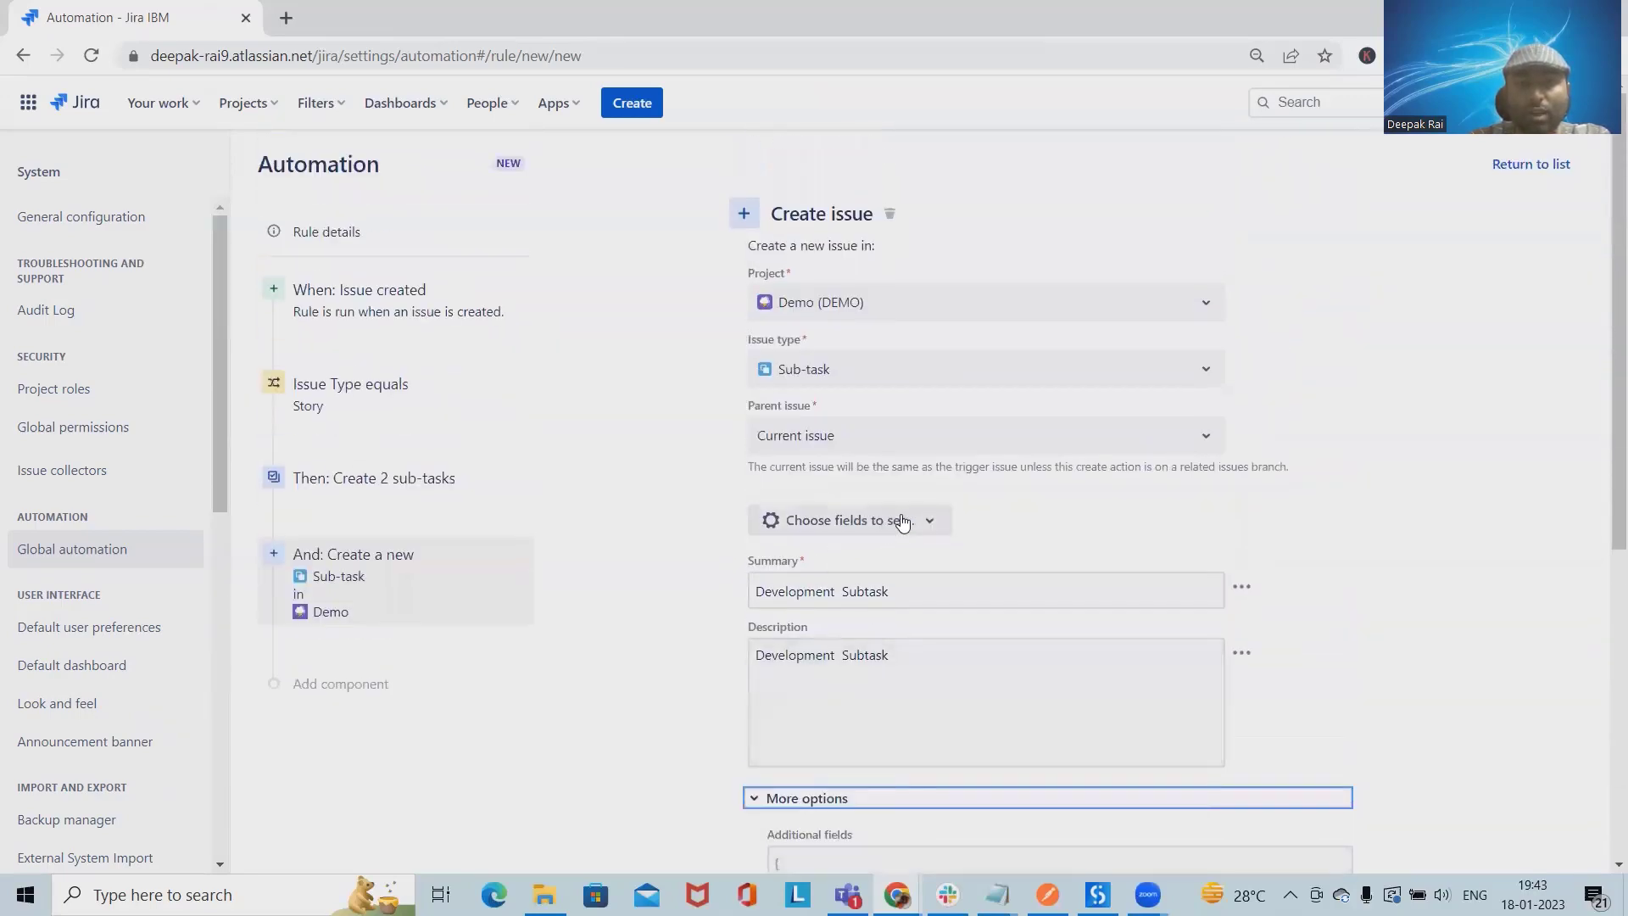
left_click(848, 520)
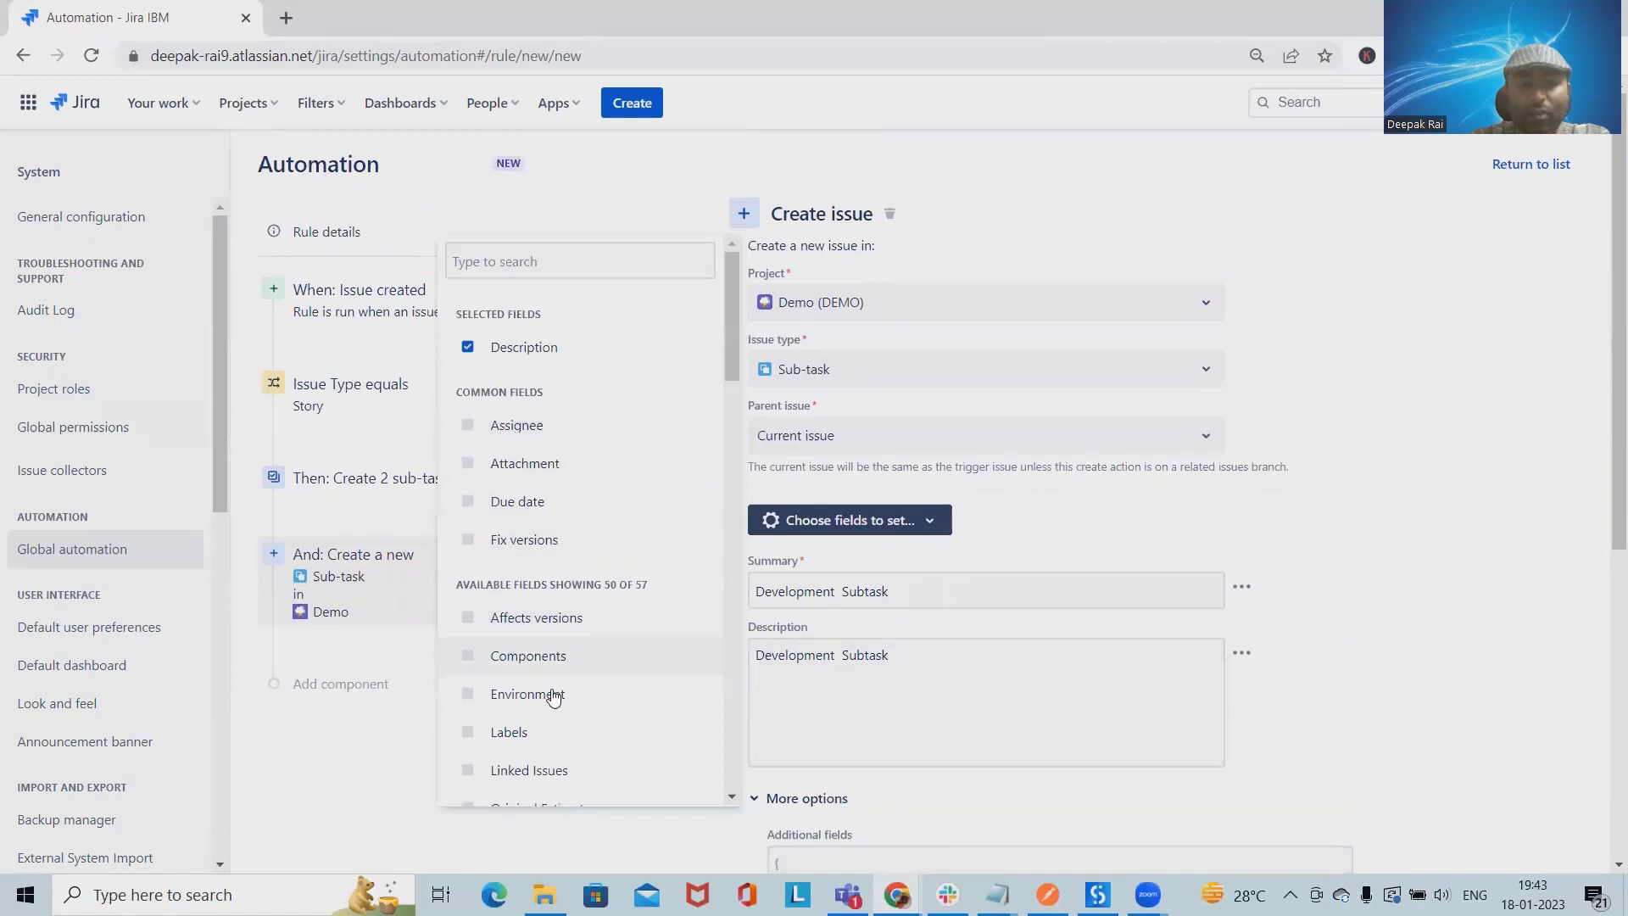
scroll(555, 687, "down", 3)
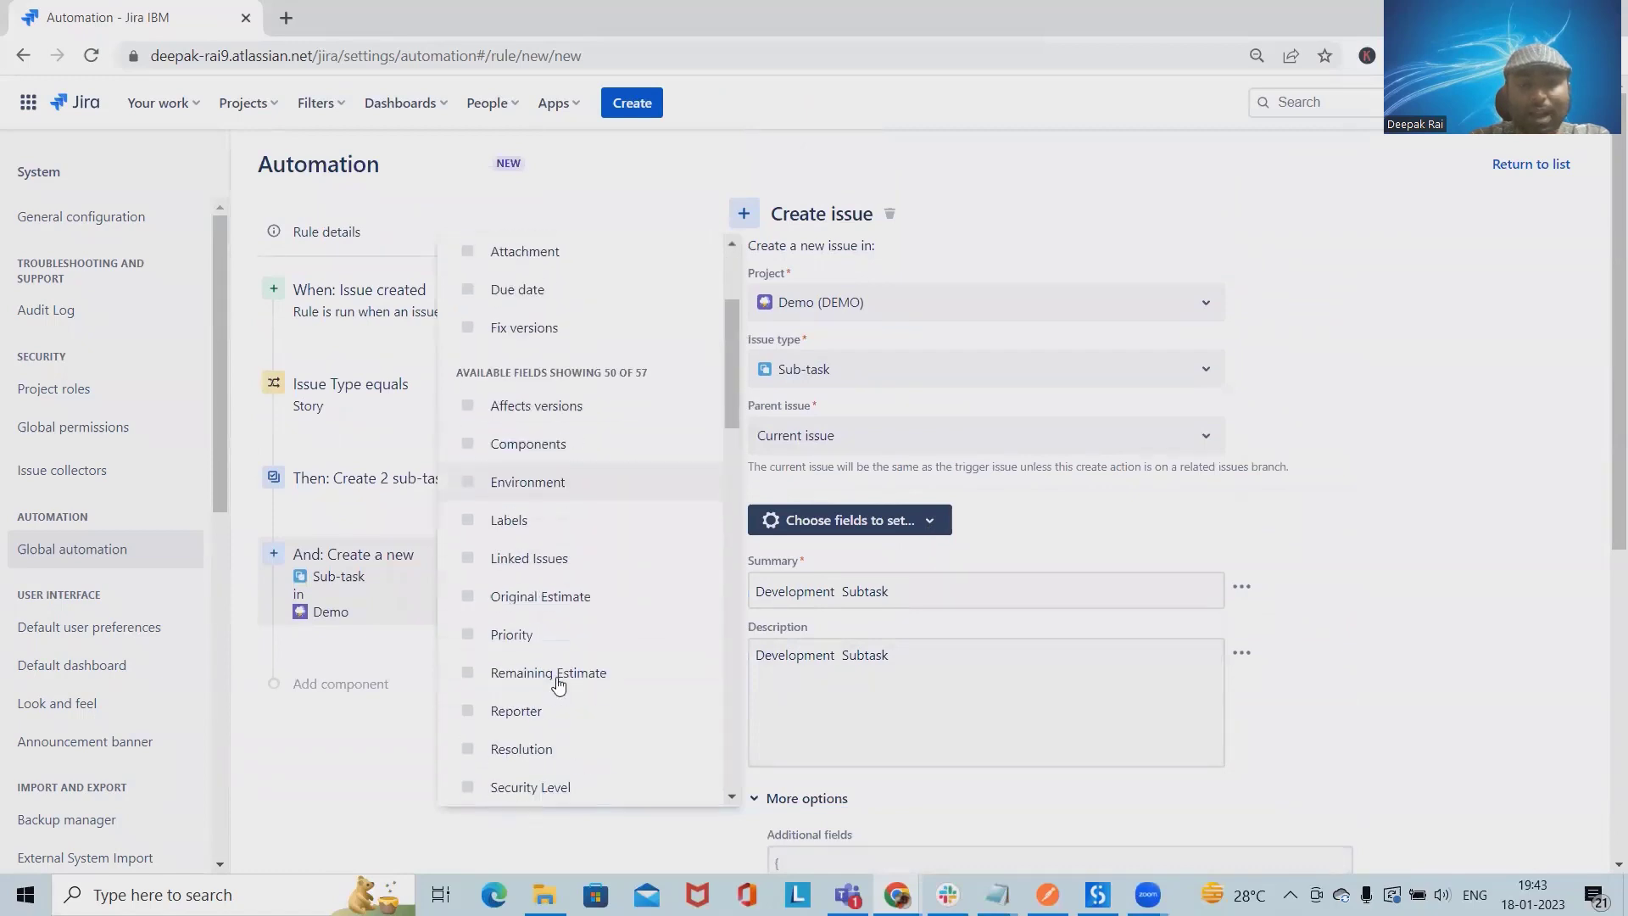
left_click(550, 492)
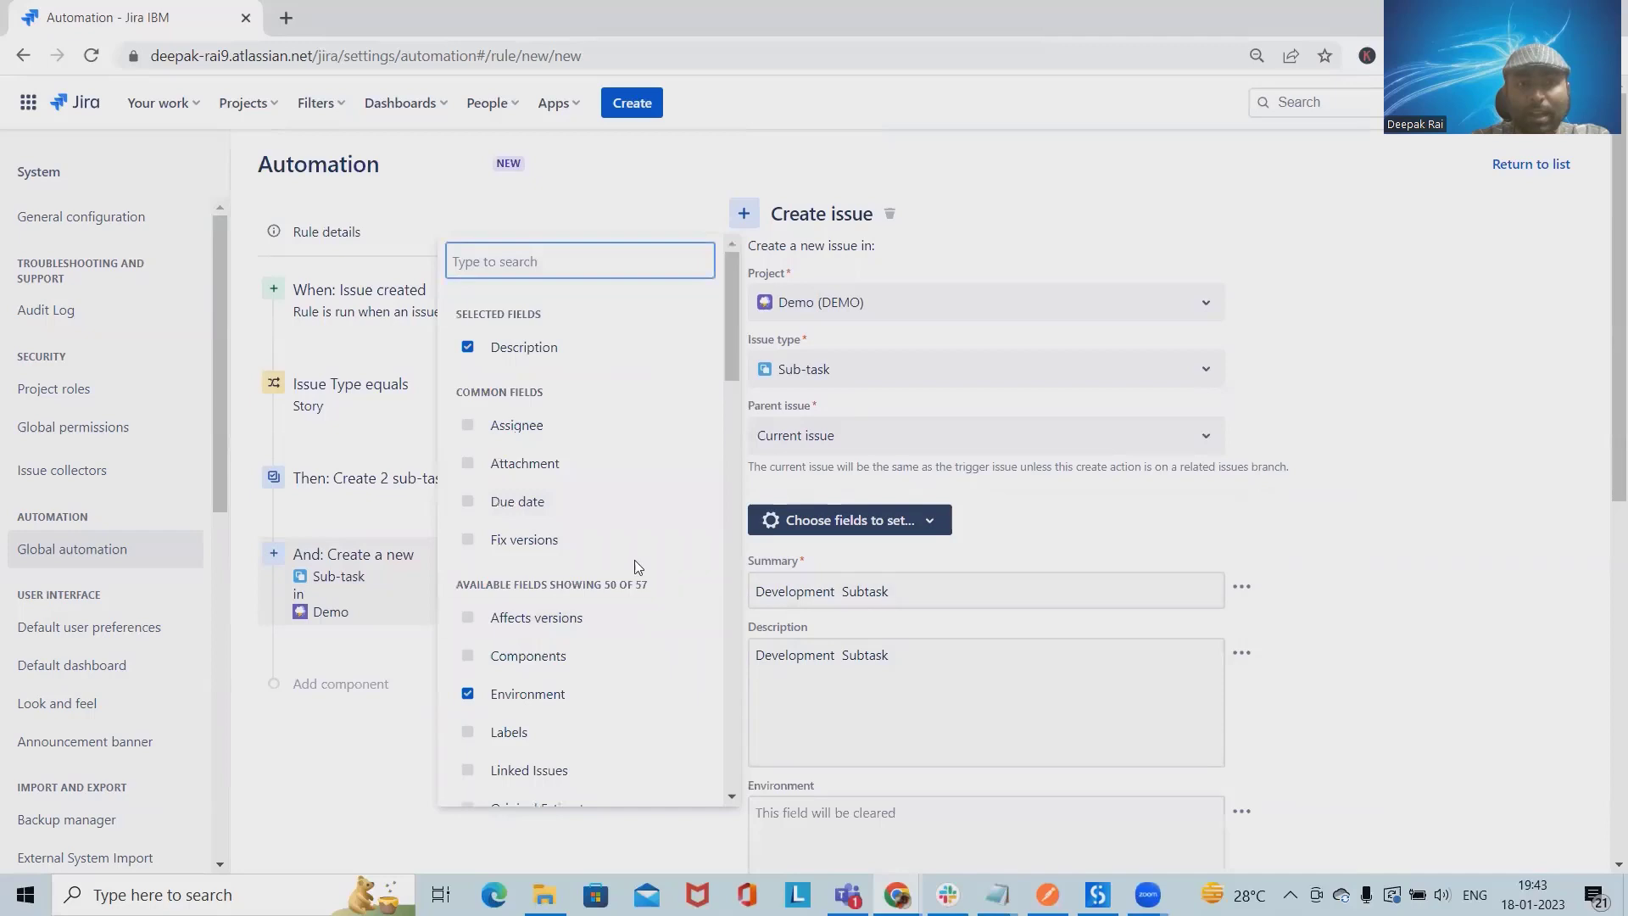
scroll(611, 700, "down", 4)
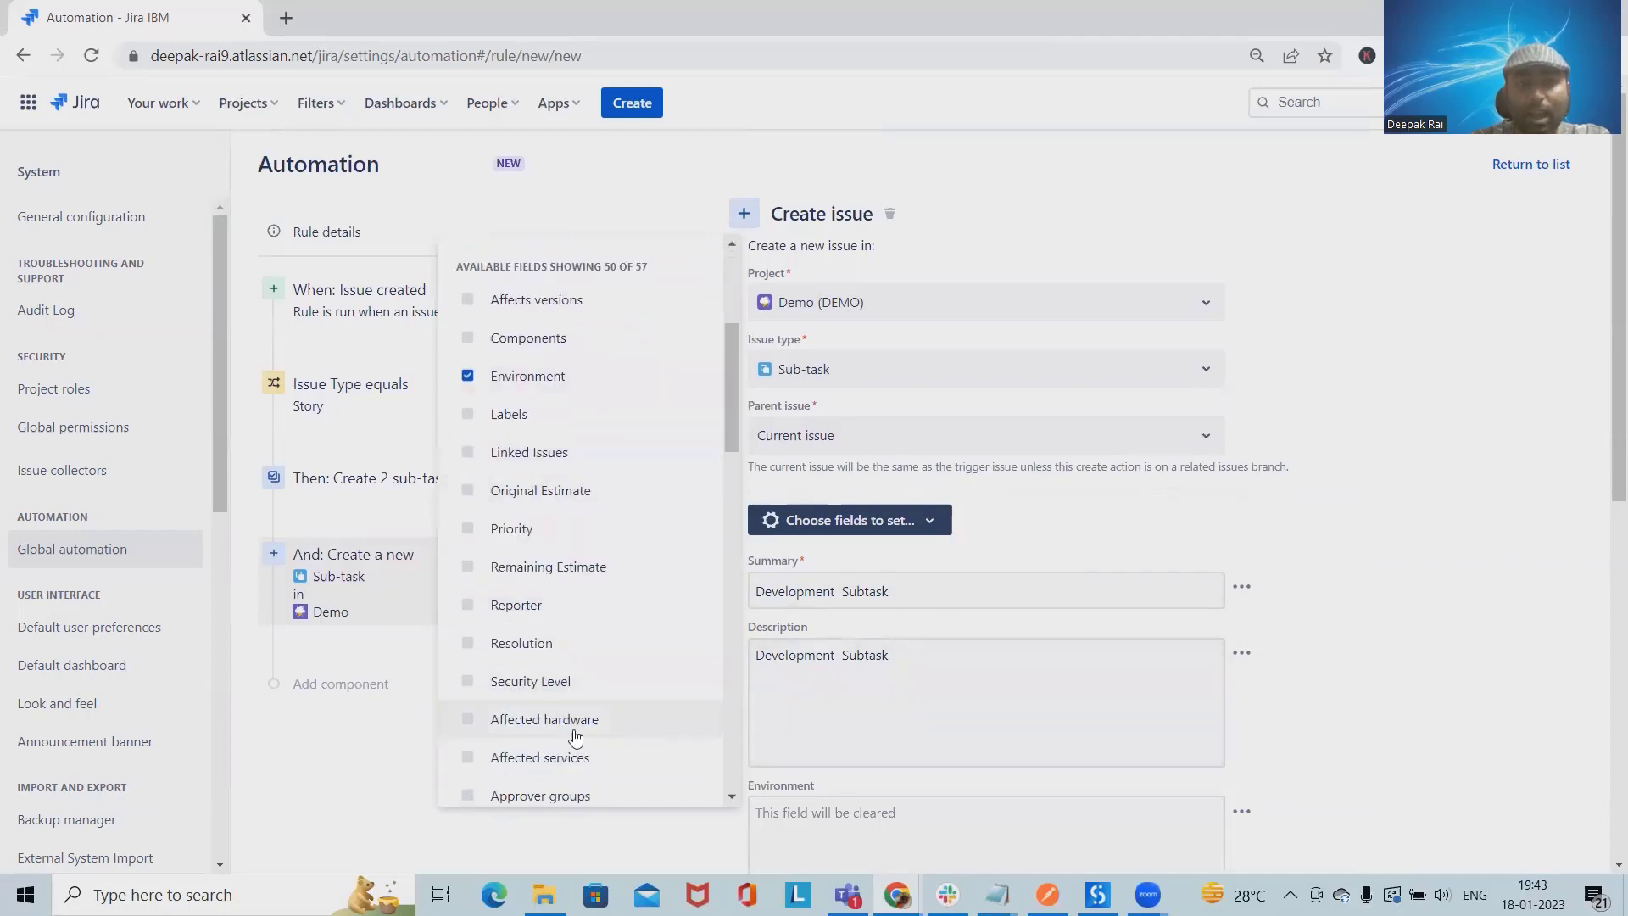
scroll(625, 735, "down", 5)
left_click(924, 838)
type("Dev")
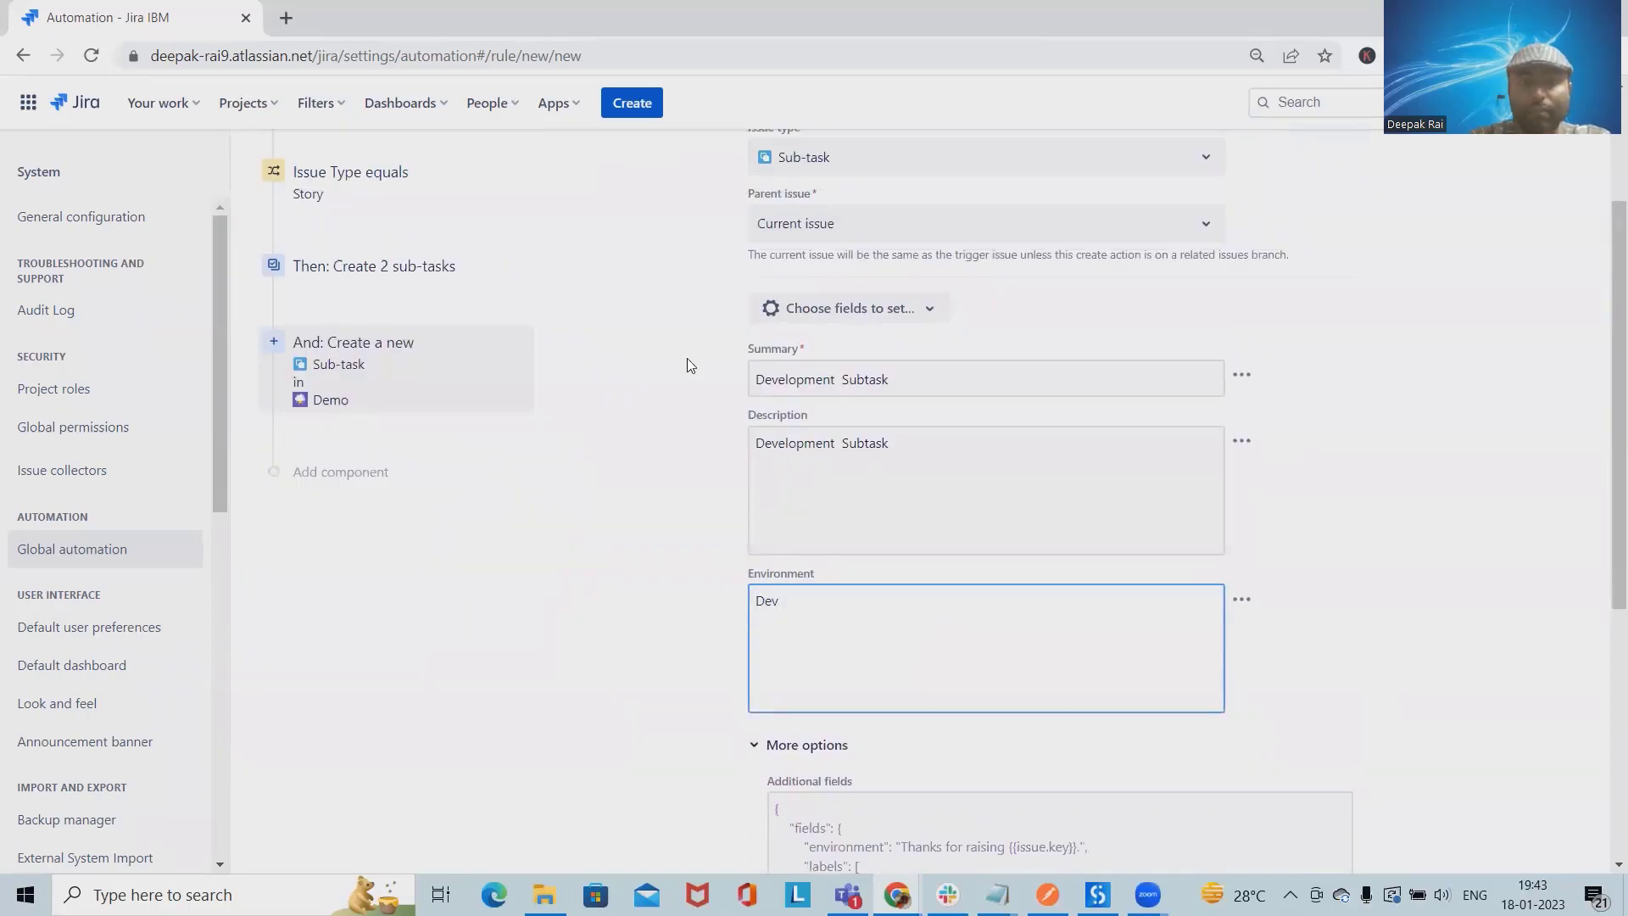
- Choose Current issue as the Development sub-task's parent and save the action
left_click(848, 226)
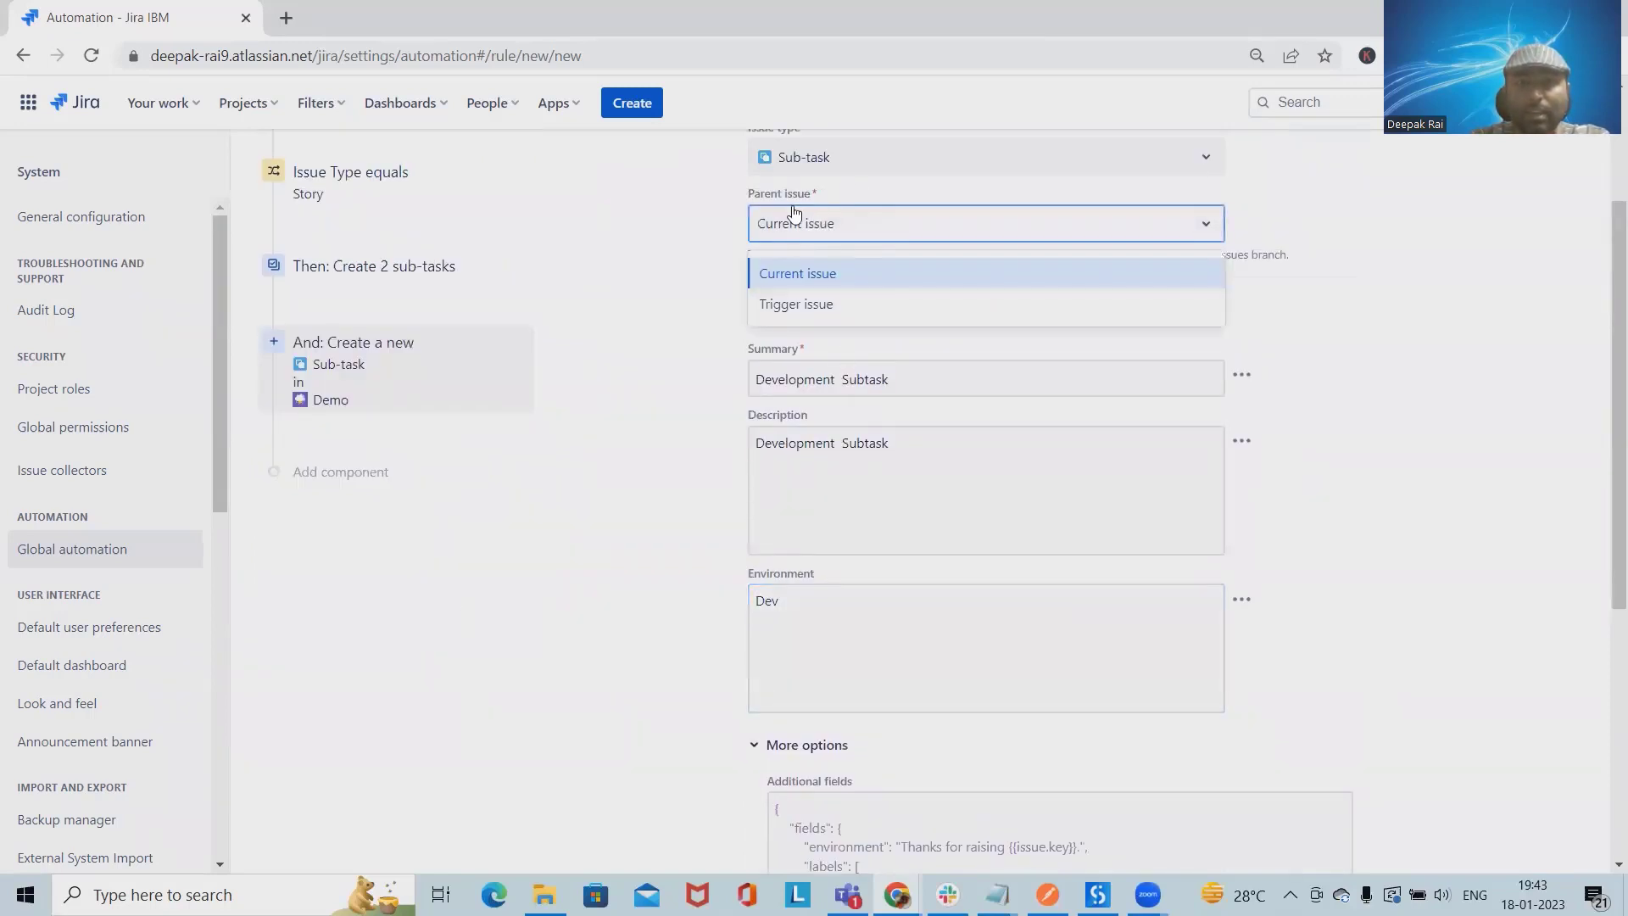
left_click(836, 274)
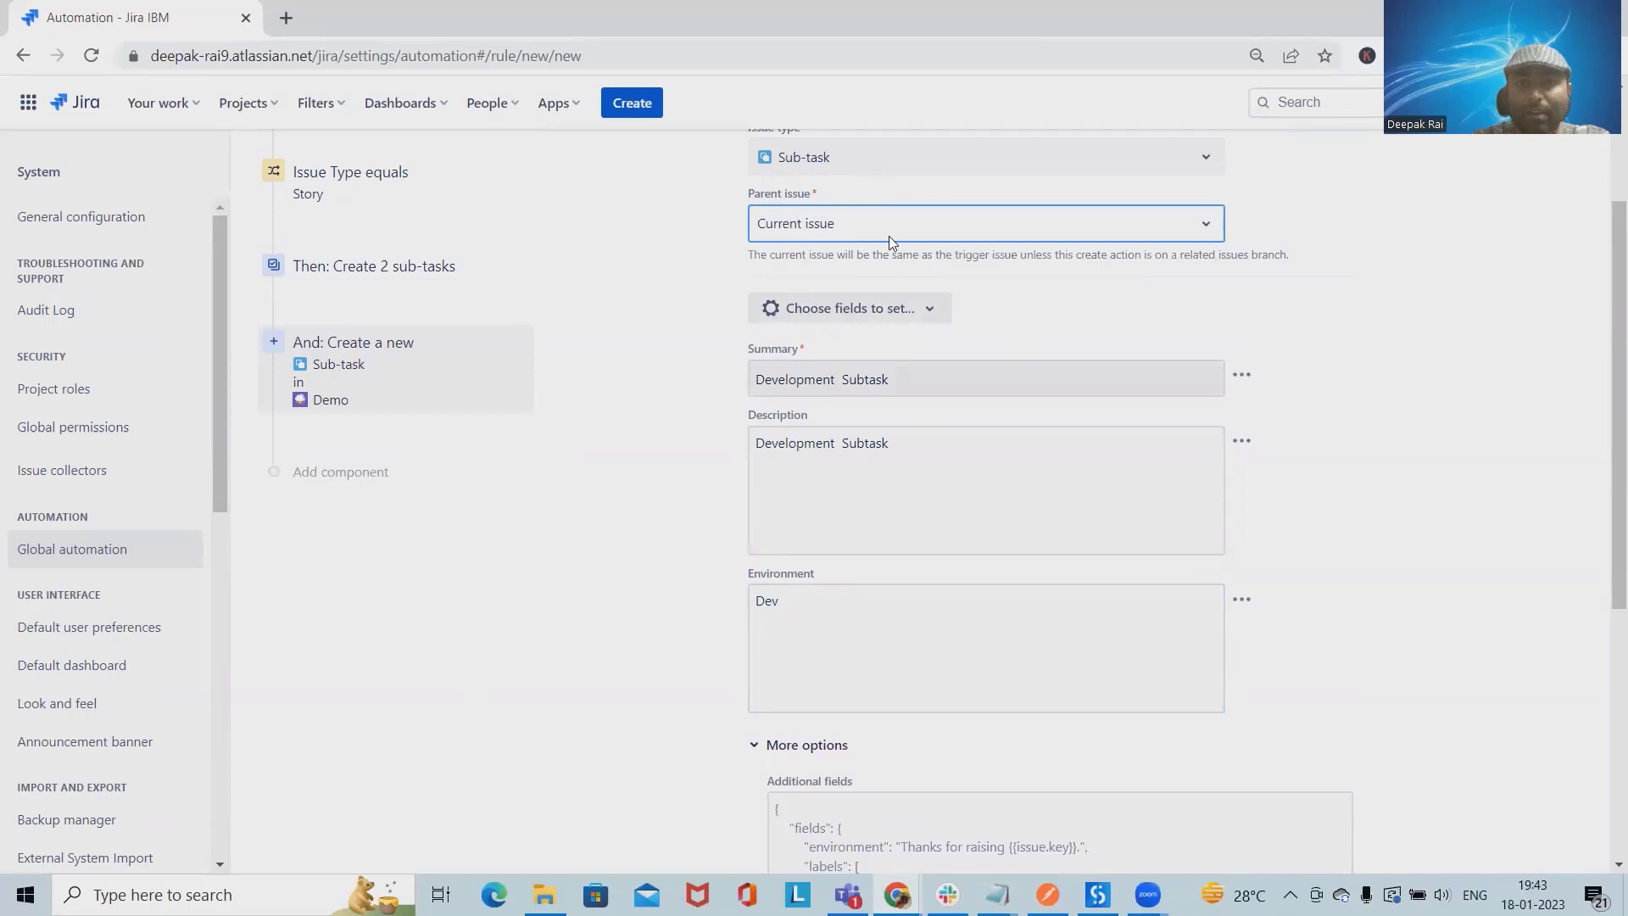
scroll(945, 599, "down", 5)
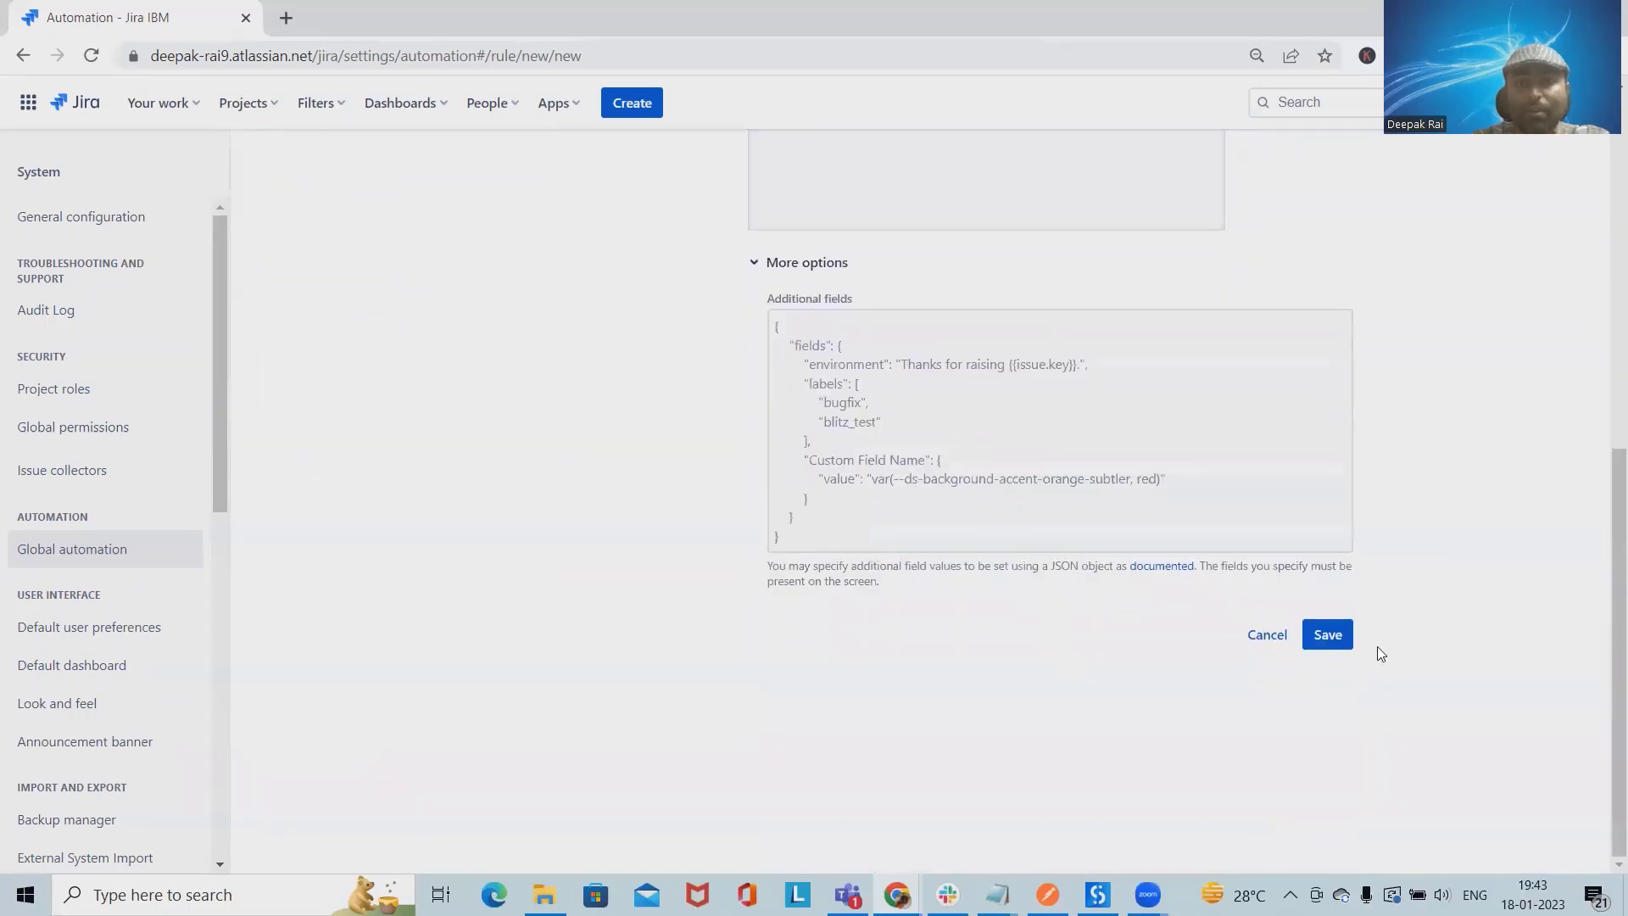
left_click(1328, 636)
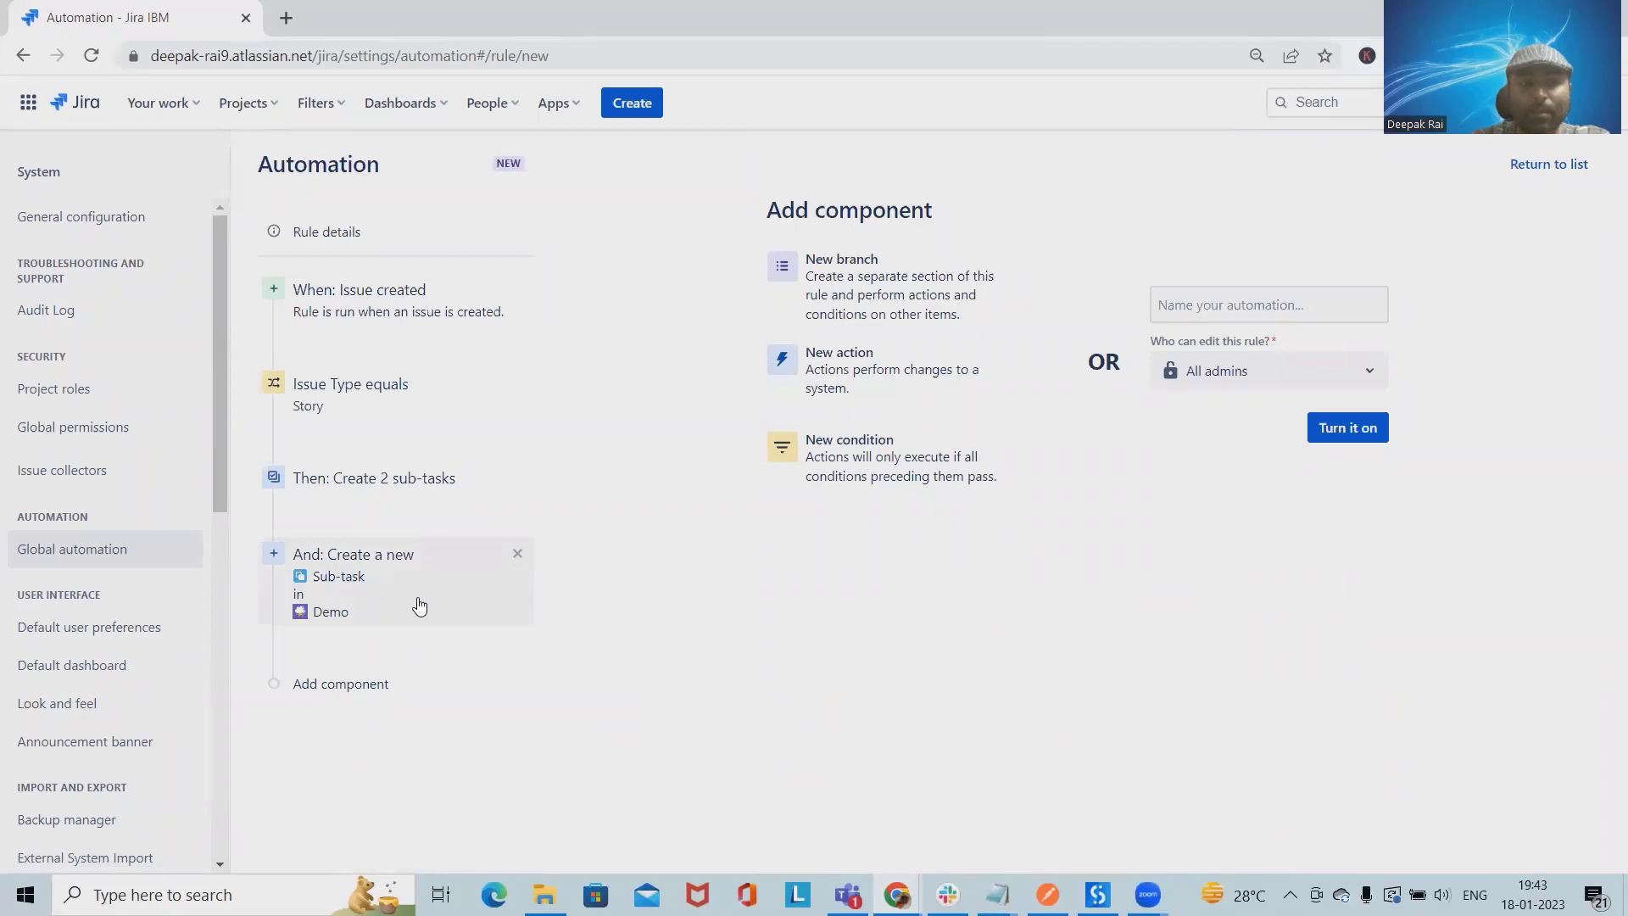
- Expand the QA sub-task into its own issue action with more fields and copy its summary into the description
left_click(373, 477)
left_click(1236, 283)
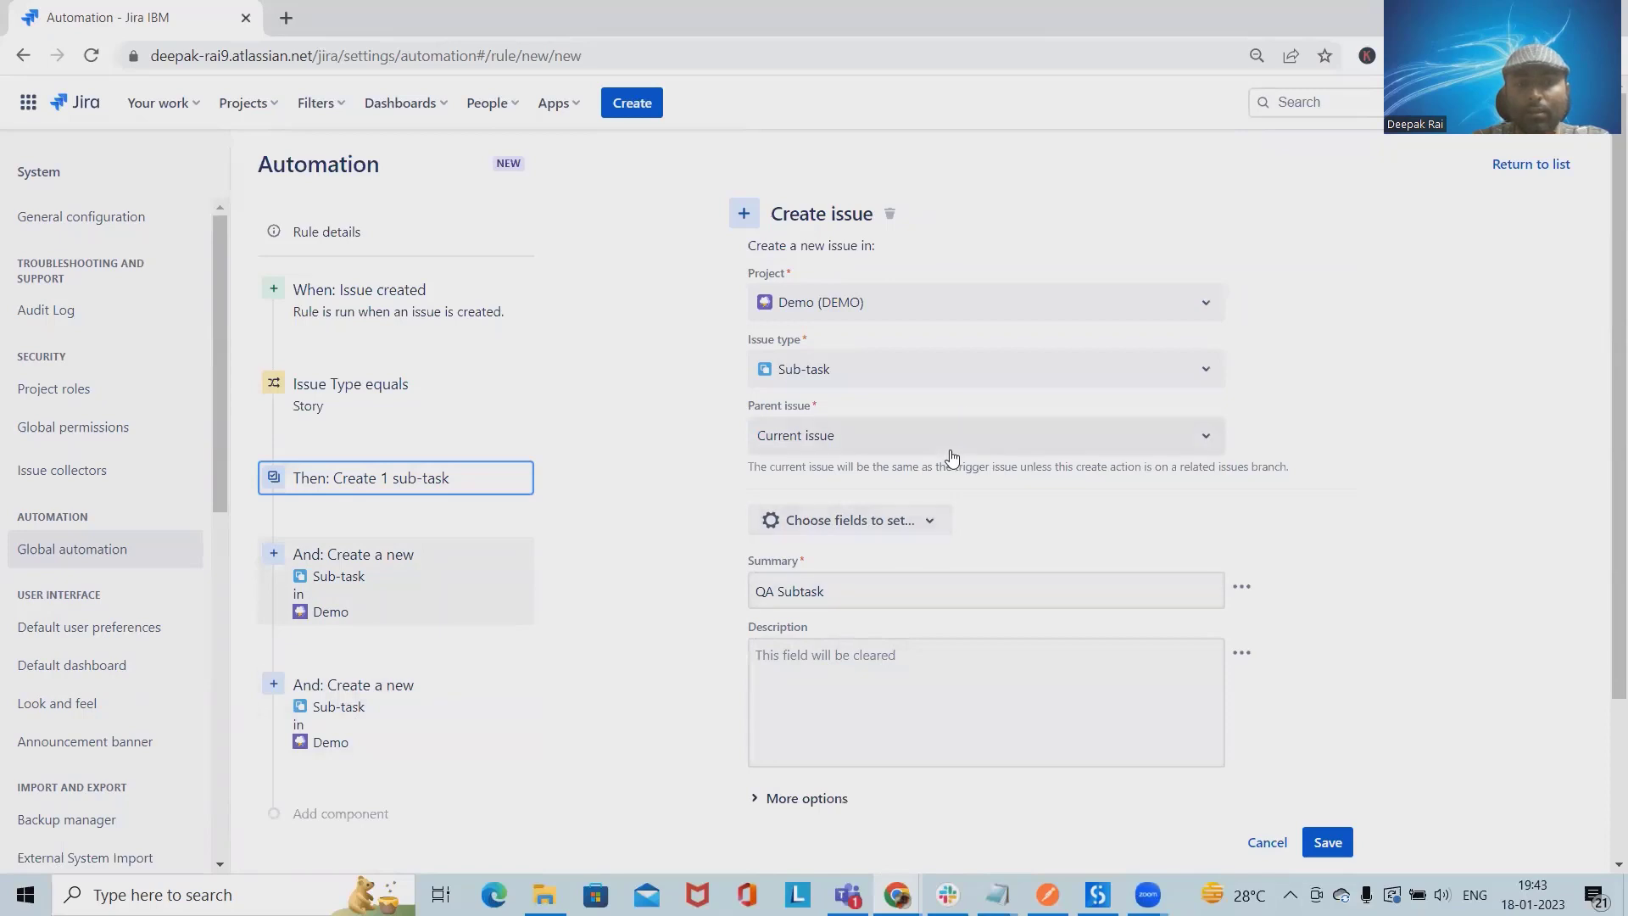
scroll(958, 467, "down", 2)
scroll(855, 437, "up", 1)
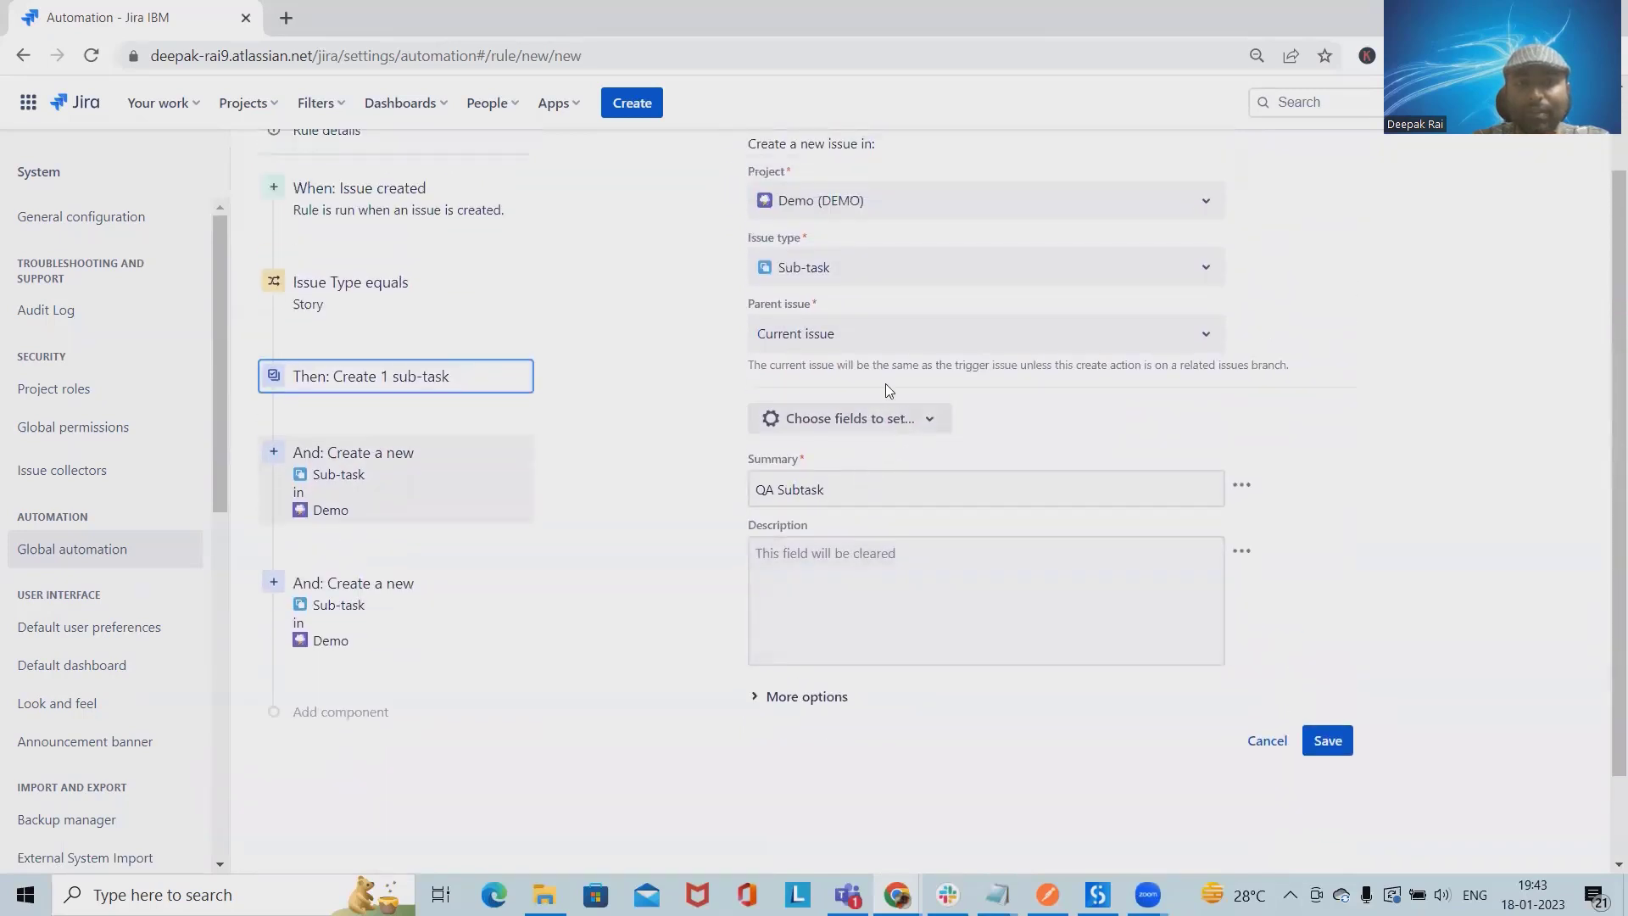
left_click(861, 574)
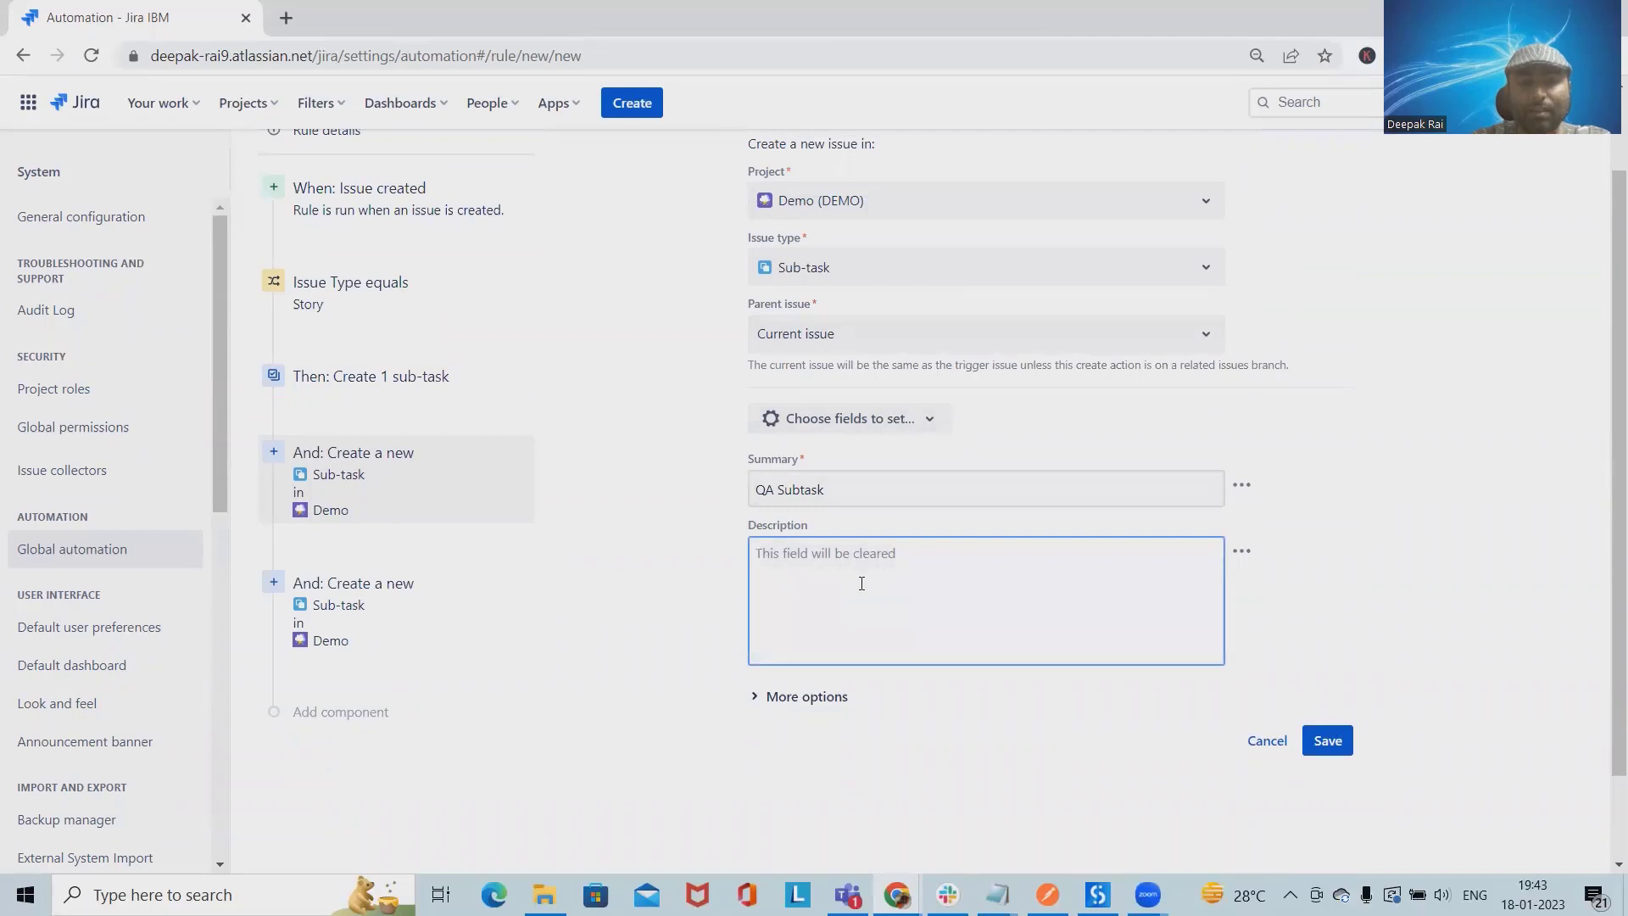
left_click_drag(932, 491, 547, 503)
key("ctrl+c")
left_click(938, 599)
key("ctrl+v")
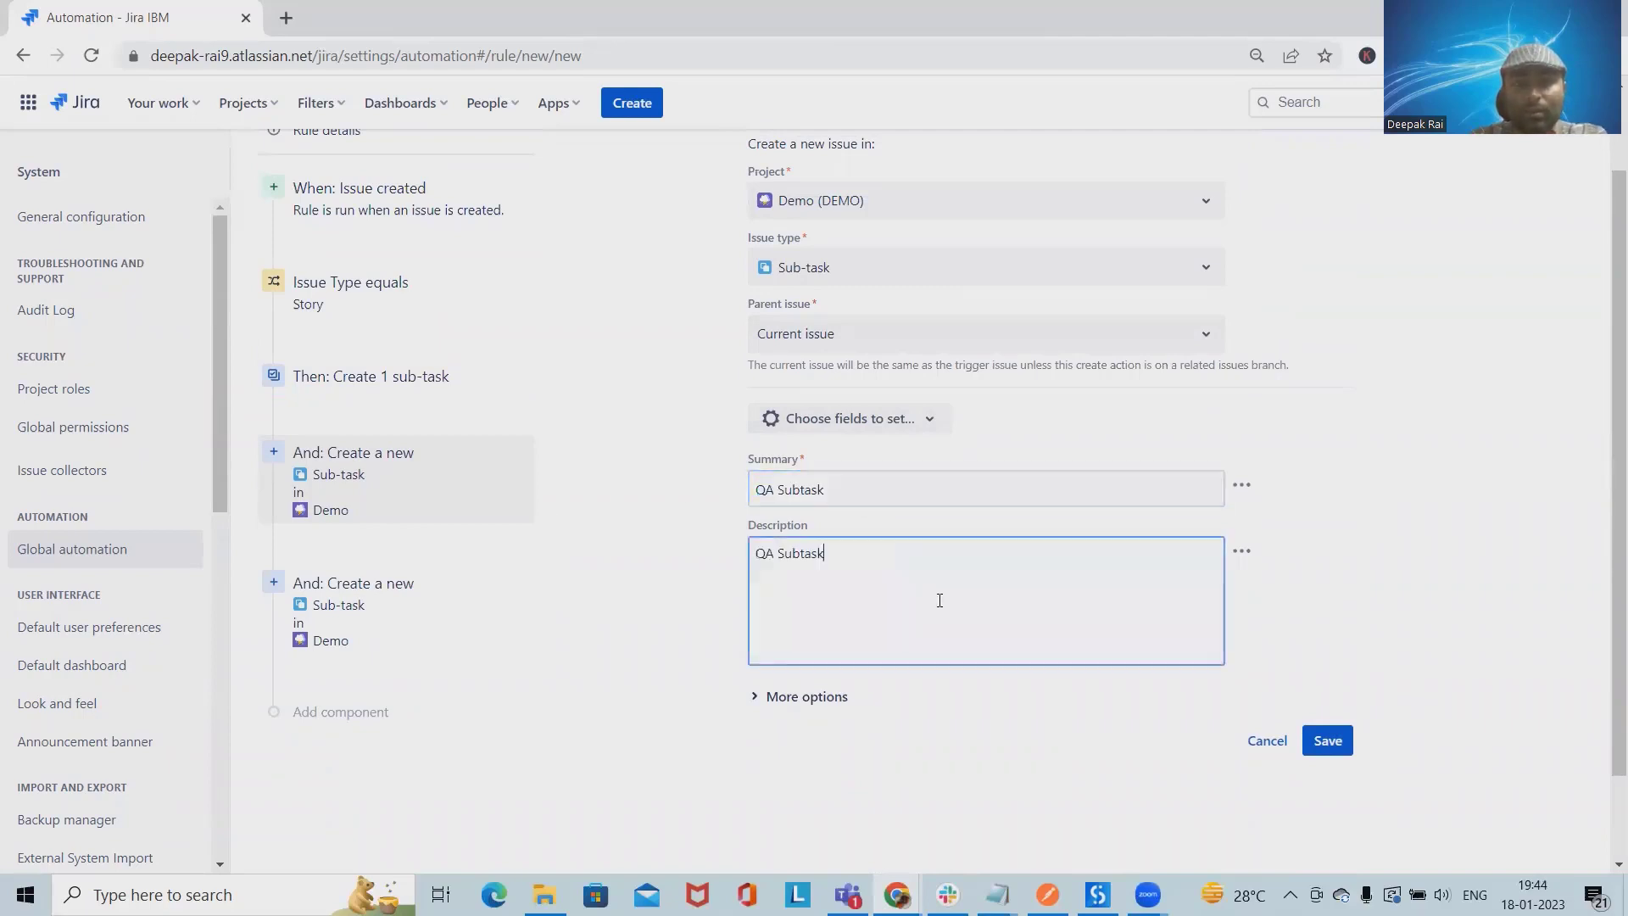
- Add the Environment field to the QA sub-task's action, set it to "QA" and save the action
scroll(952, 519, "up", 1)
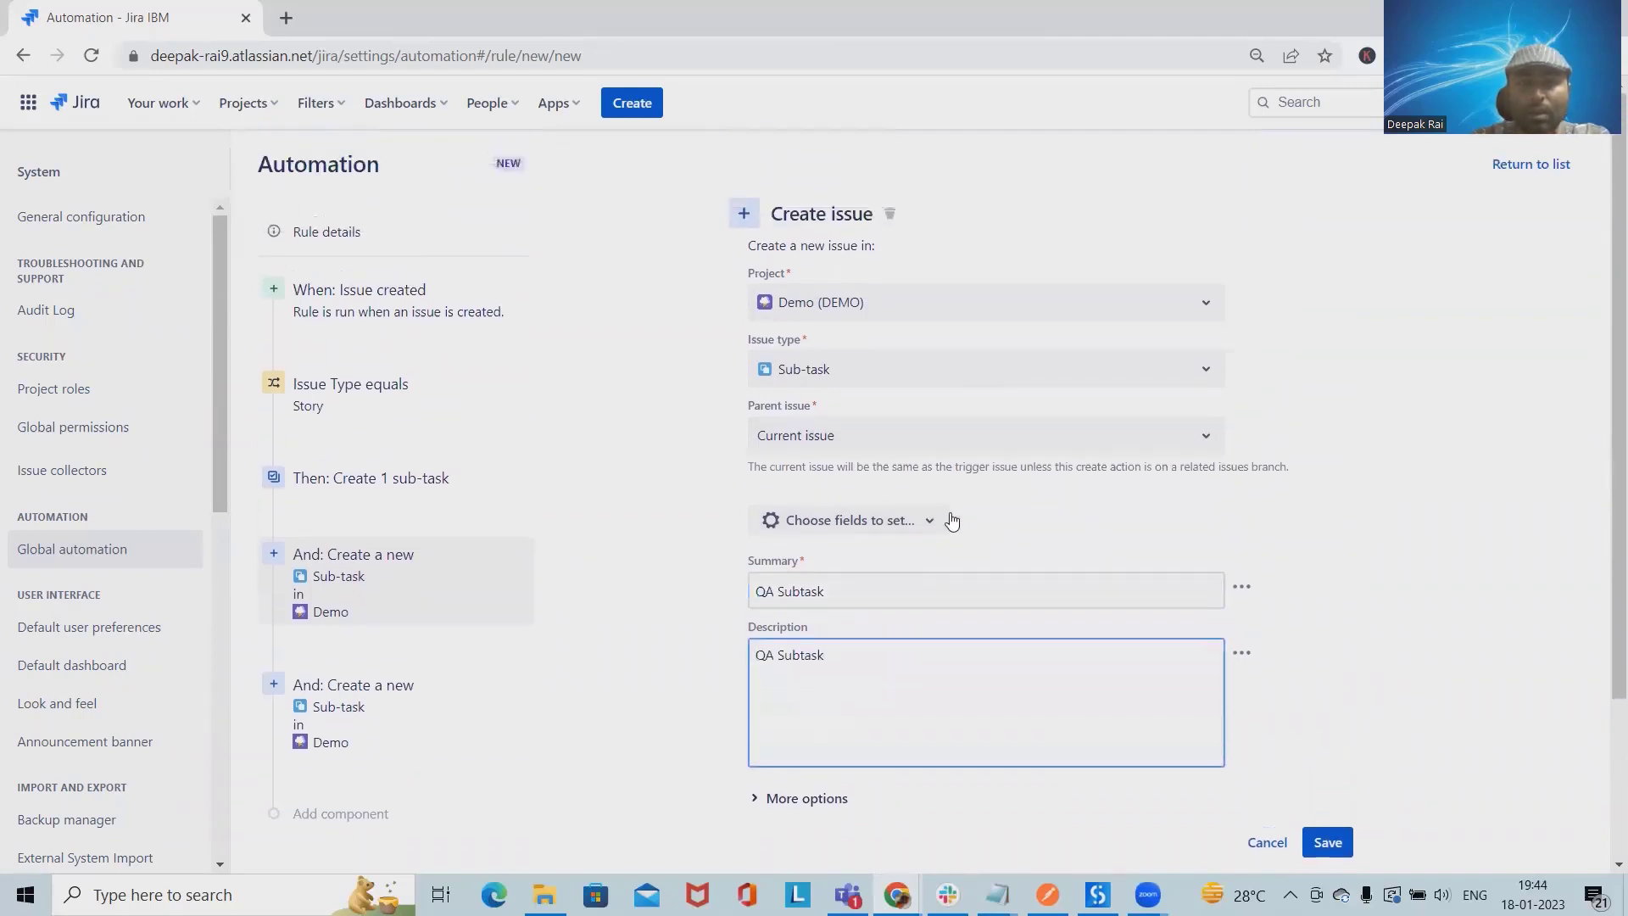
left_click(889, 531)
left_click(509, 691)
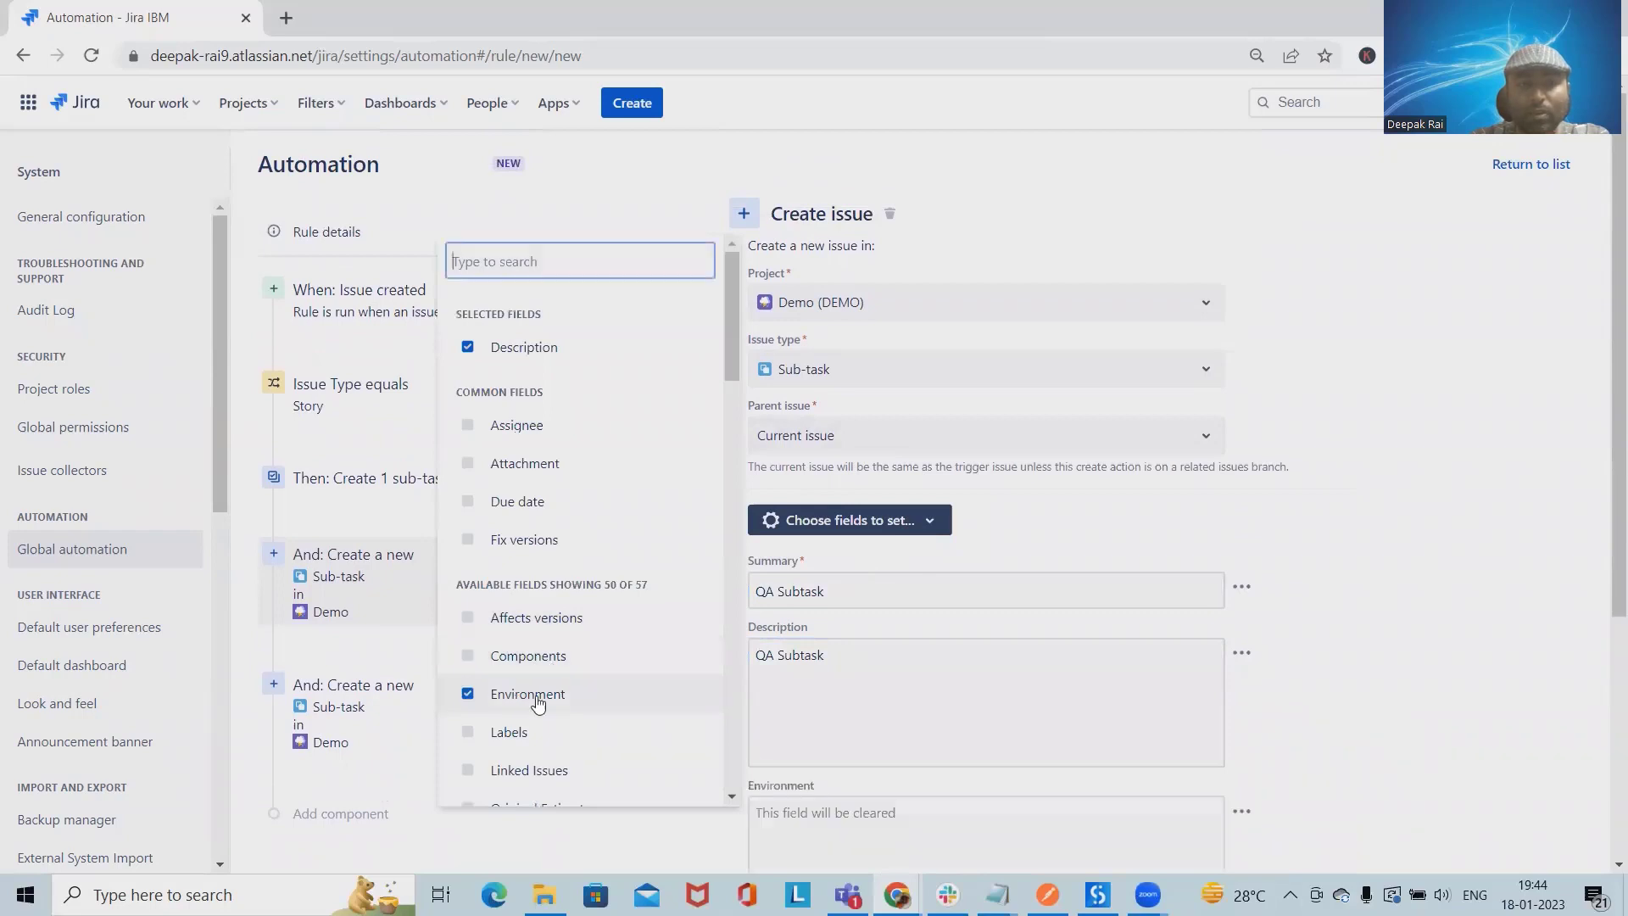
left_click(872, 805)
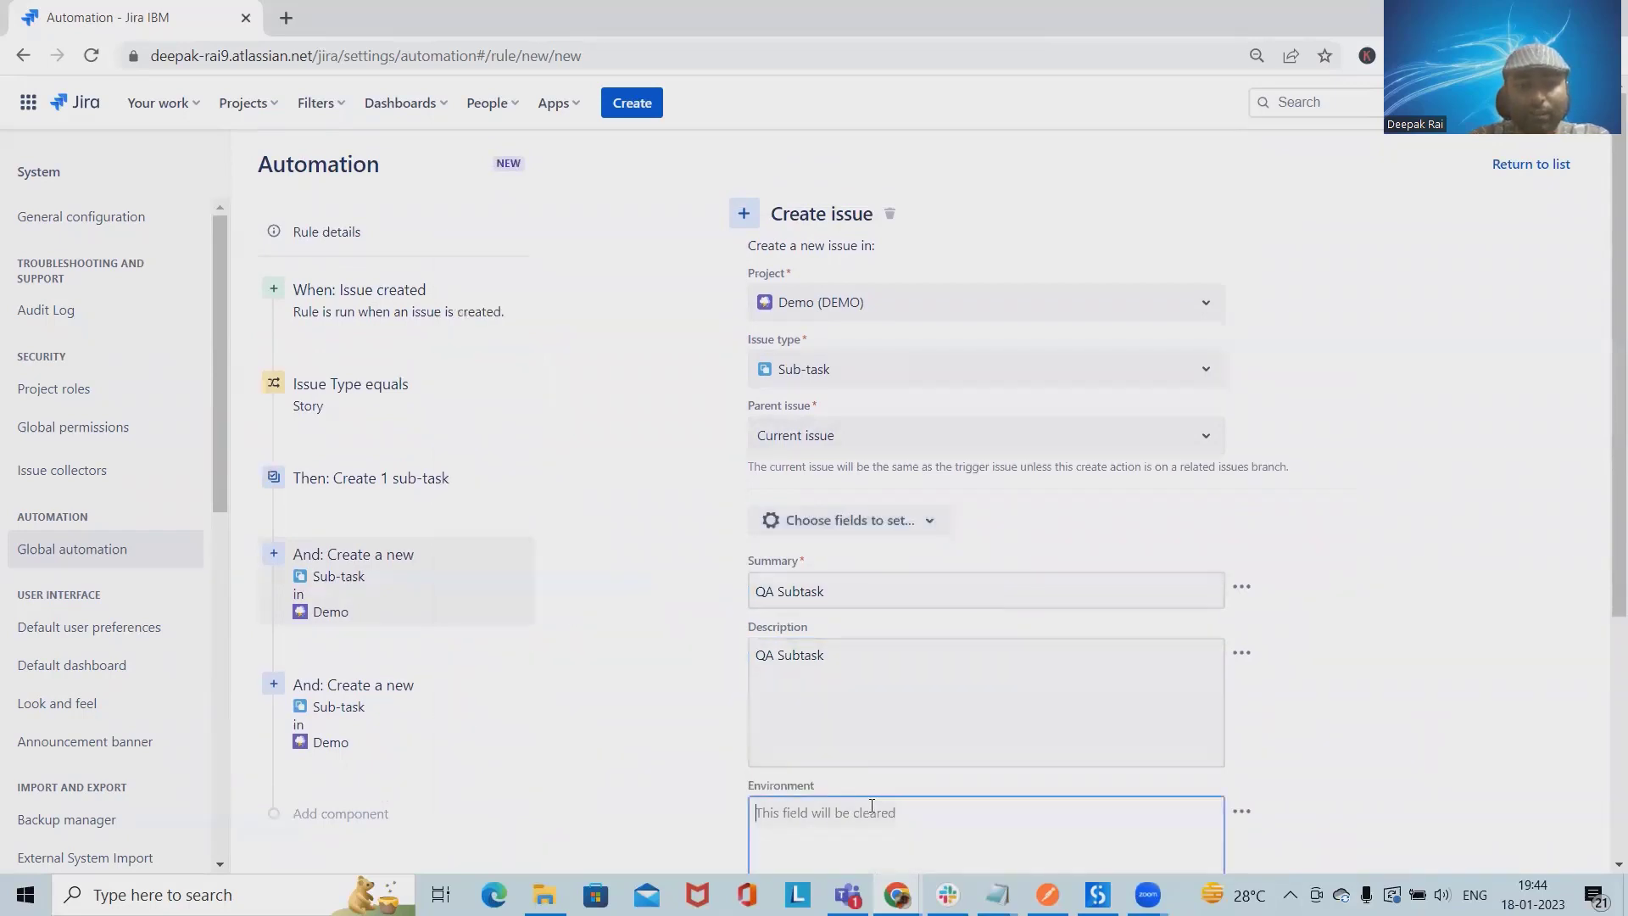
type("QA")
scroll(1265, 600, "down", 4)
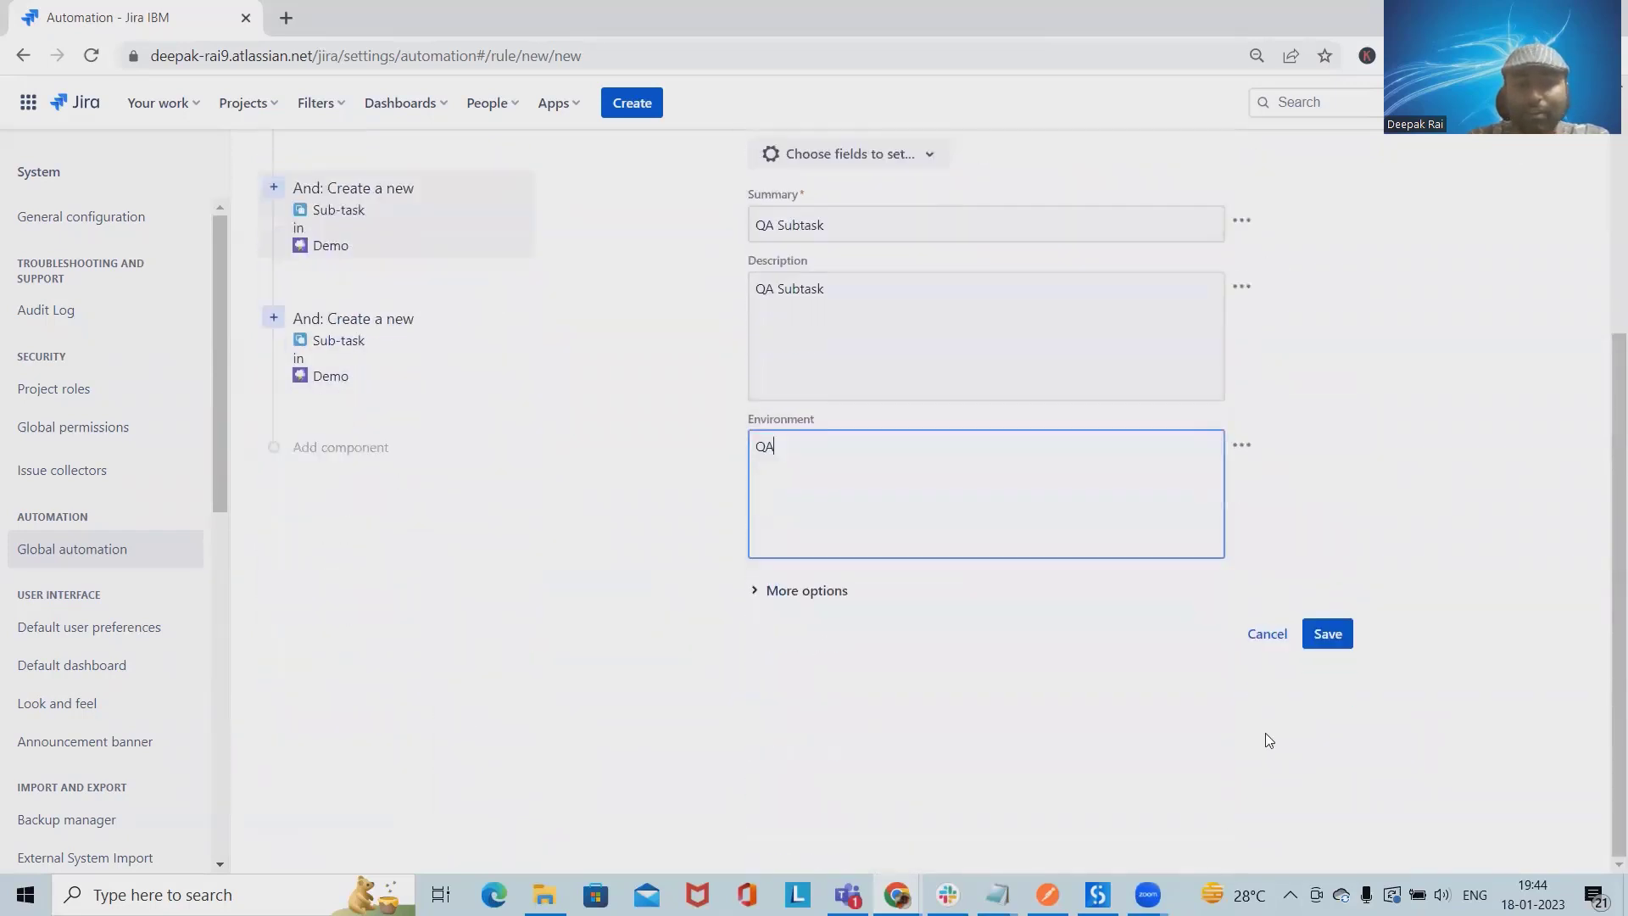
left_click(1349, 635)
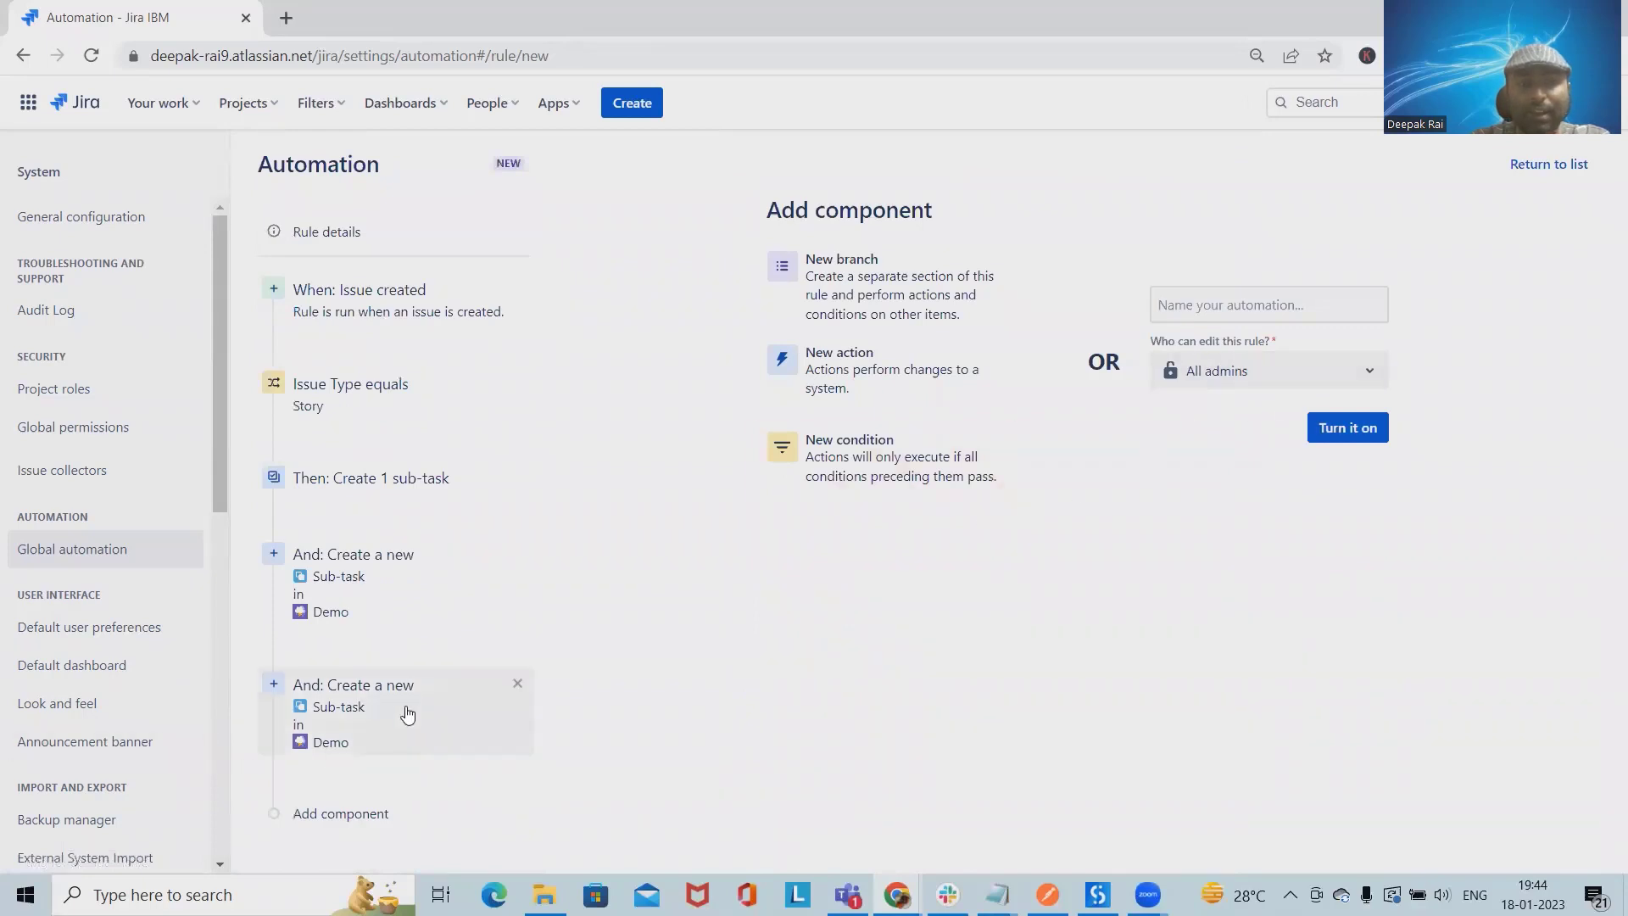
- Expand the UAT sub-task into its own issue action with more fields and copy its summary into the description
left_click(398, 480)
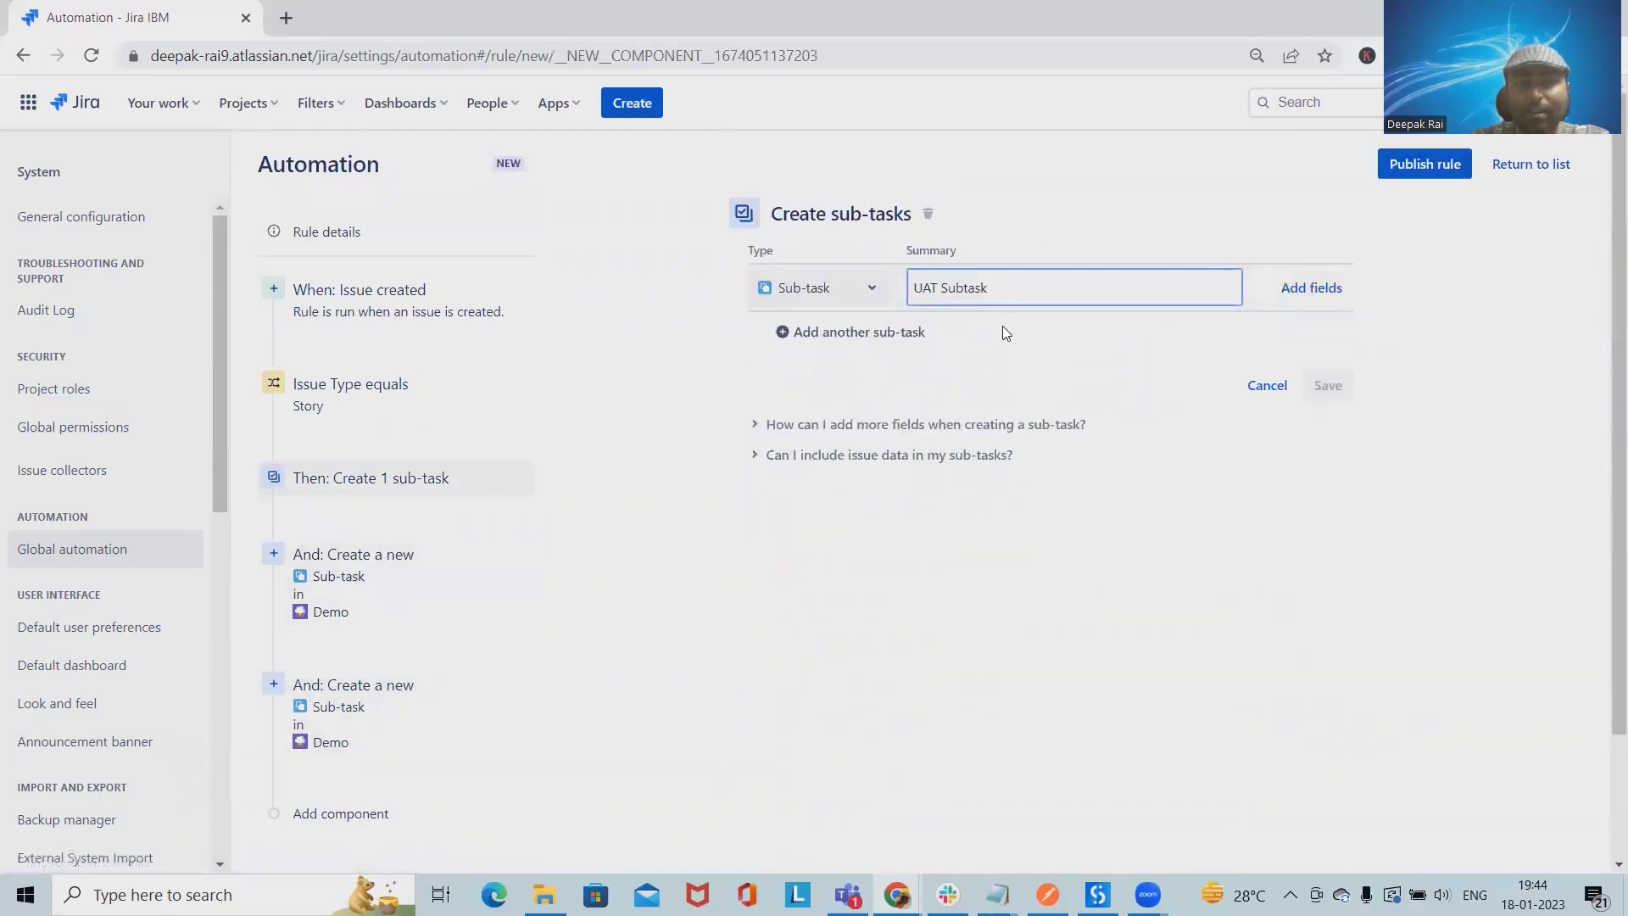
left_click(1306, 288)
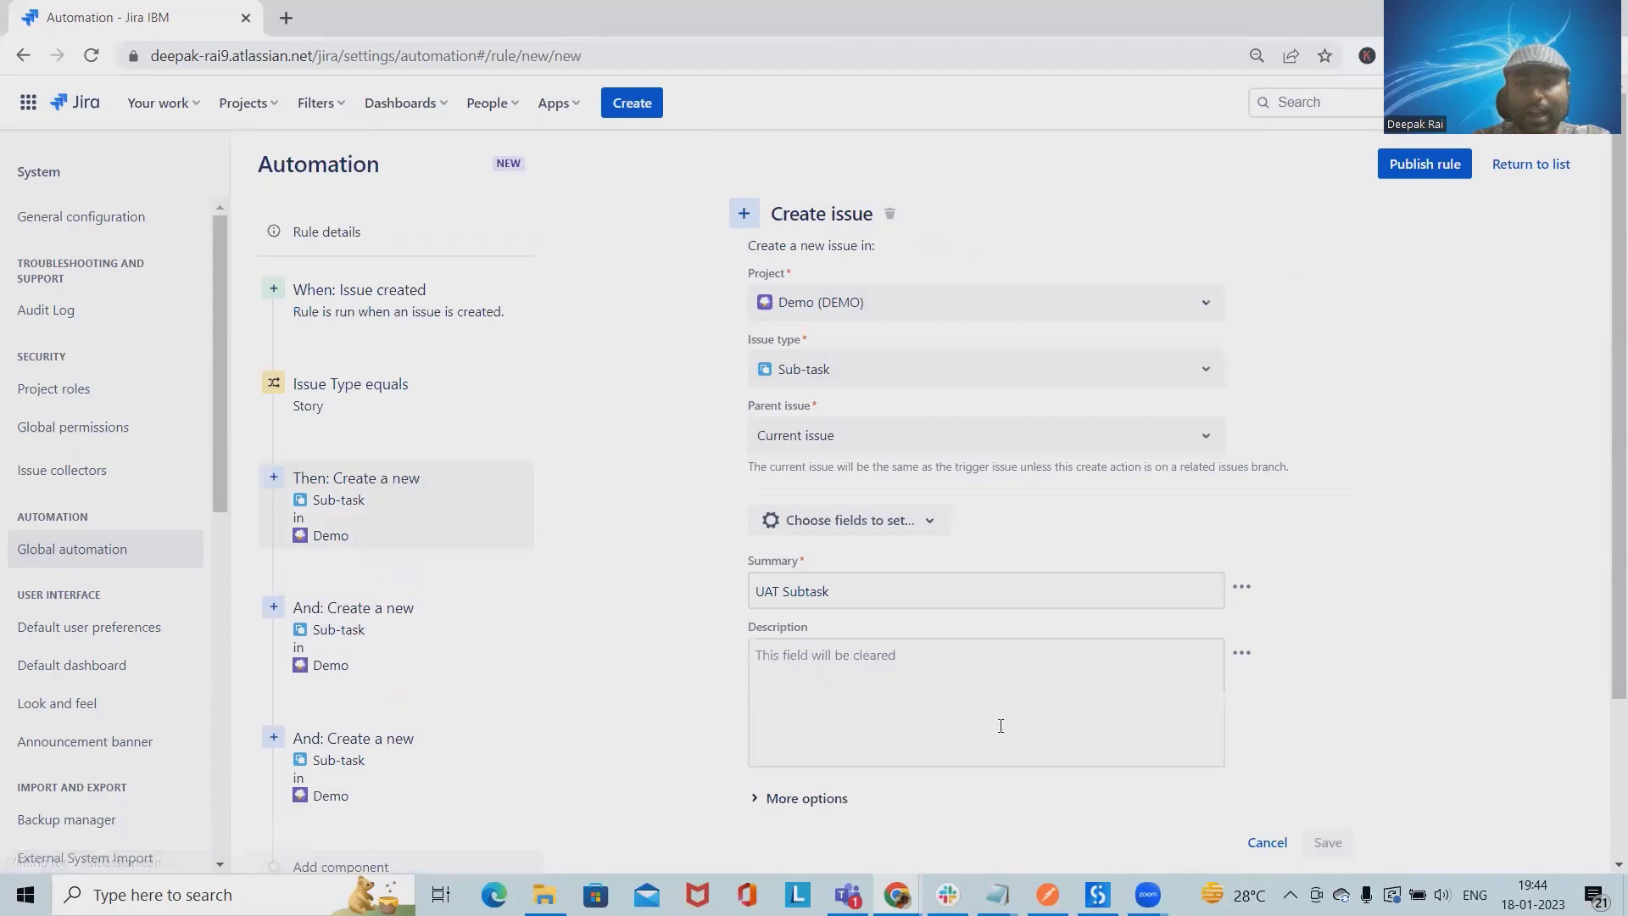
triple_click(869, 593)
key("ctrl+c")
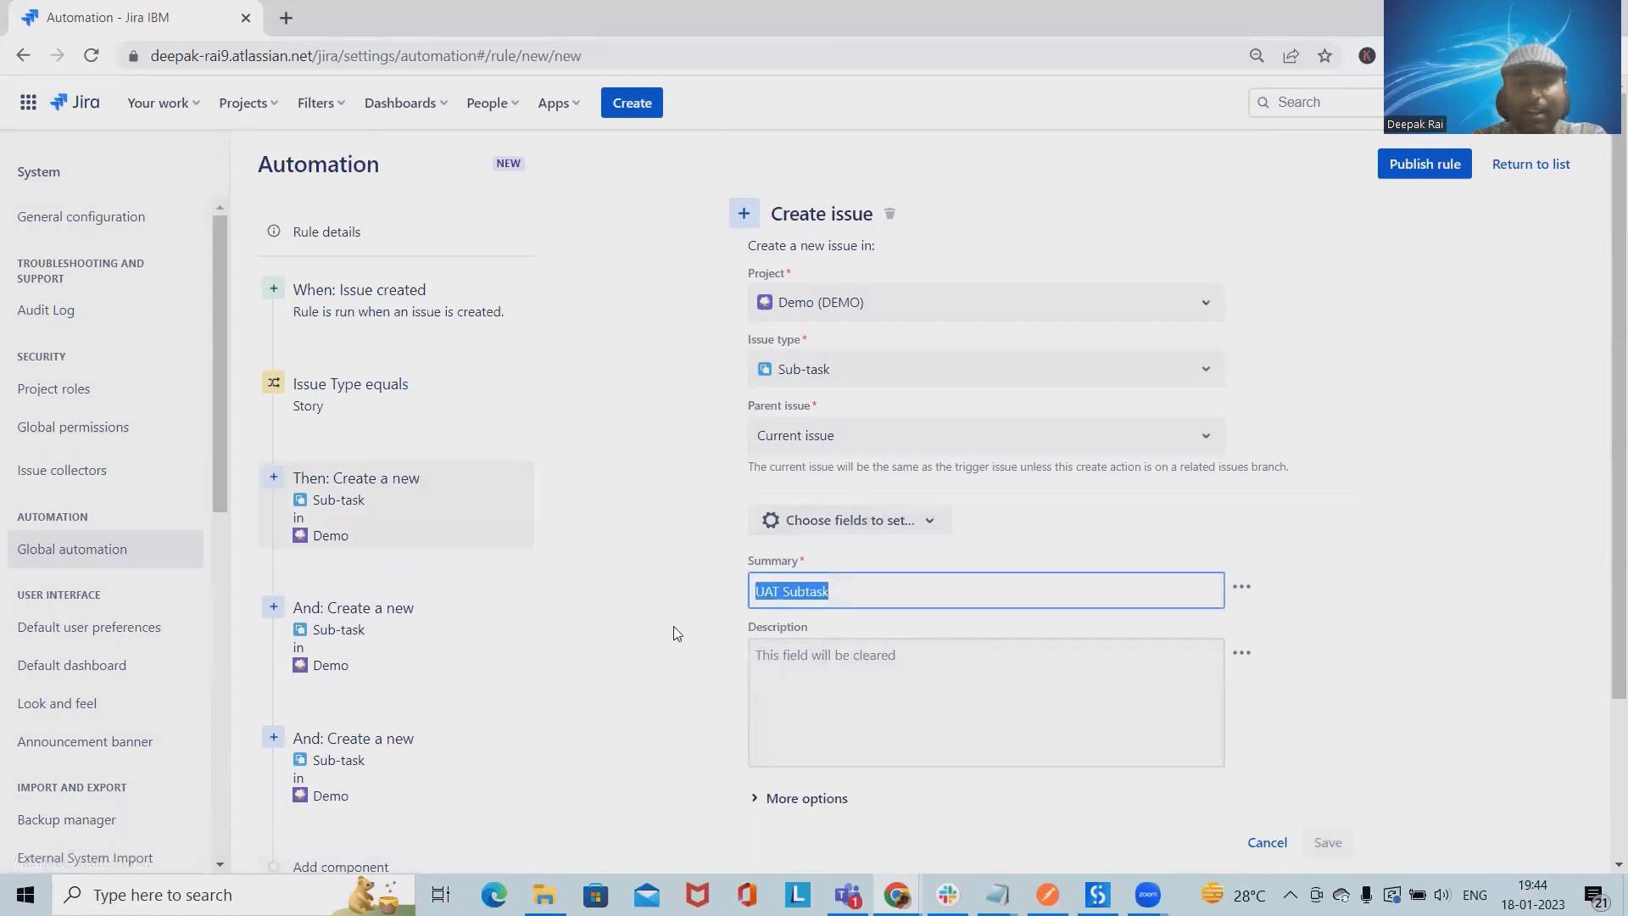
left_click(899, 713)
key("ctrl+v")
scroll(876, 723, "down", 1)
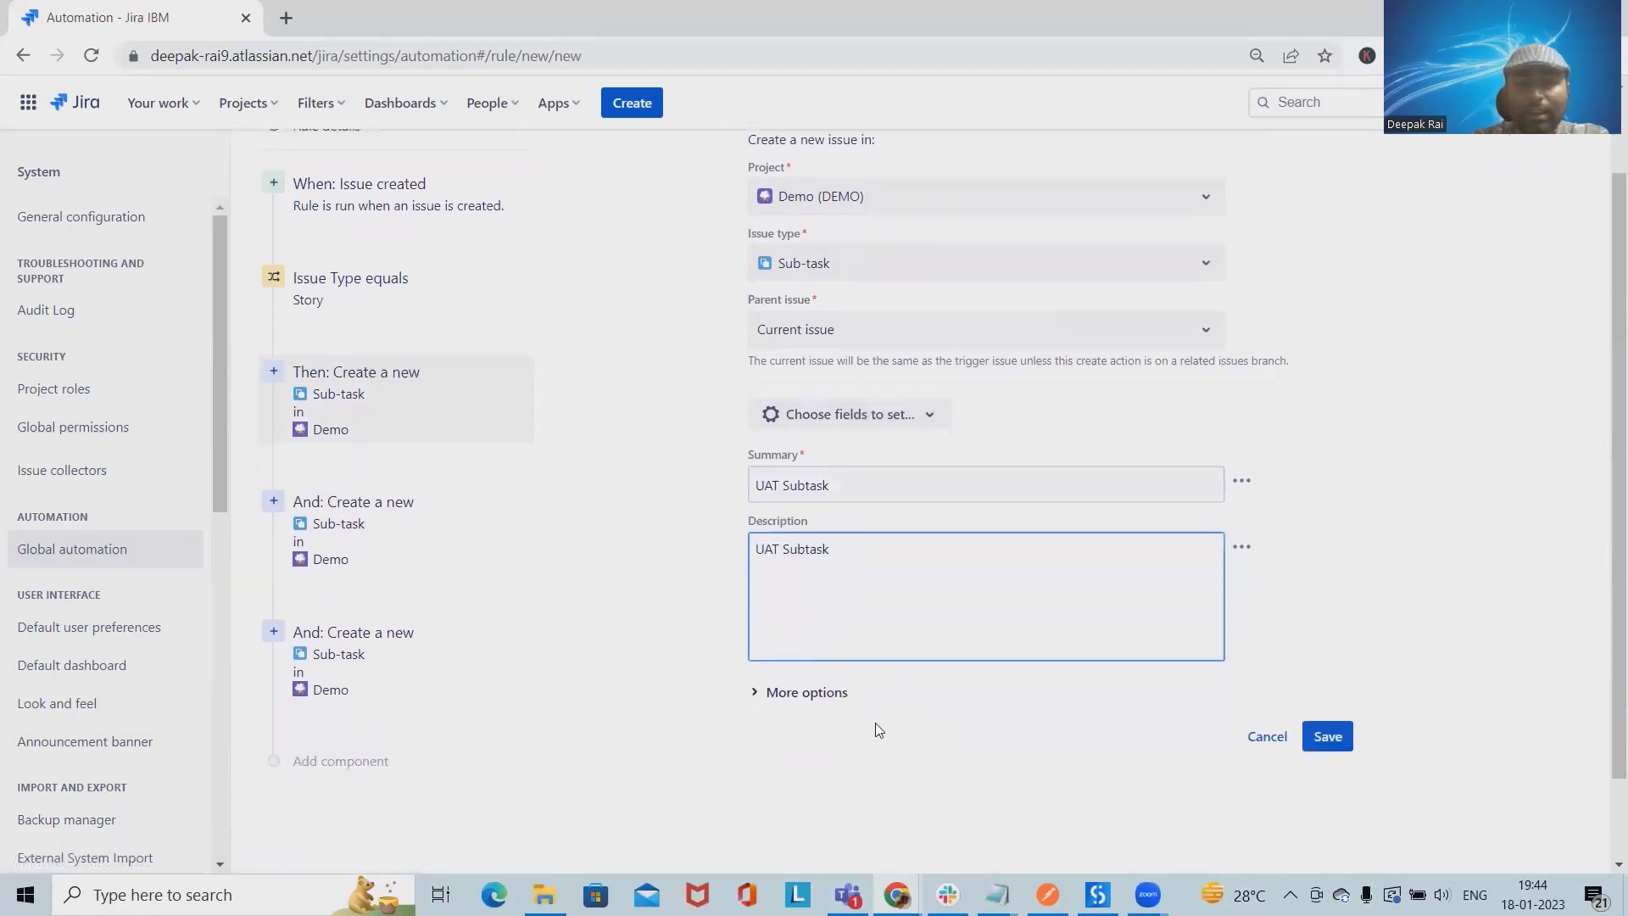
- Add the Environment field to the UAT sub-task's action, set it to "UAT" and save the action
scroll(964, 433, "up", 2)
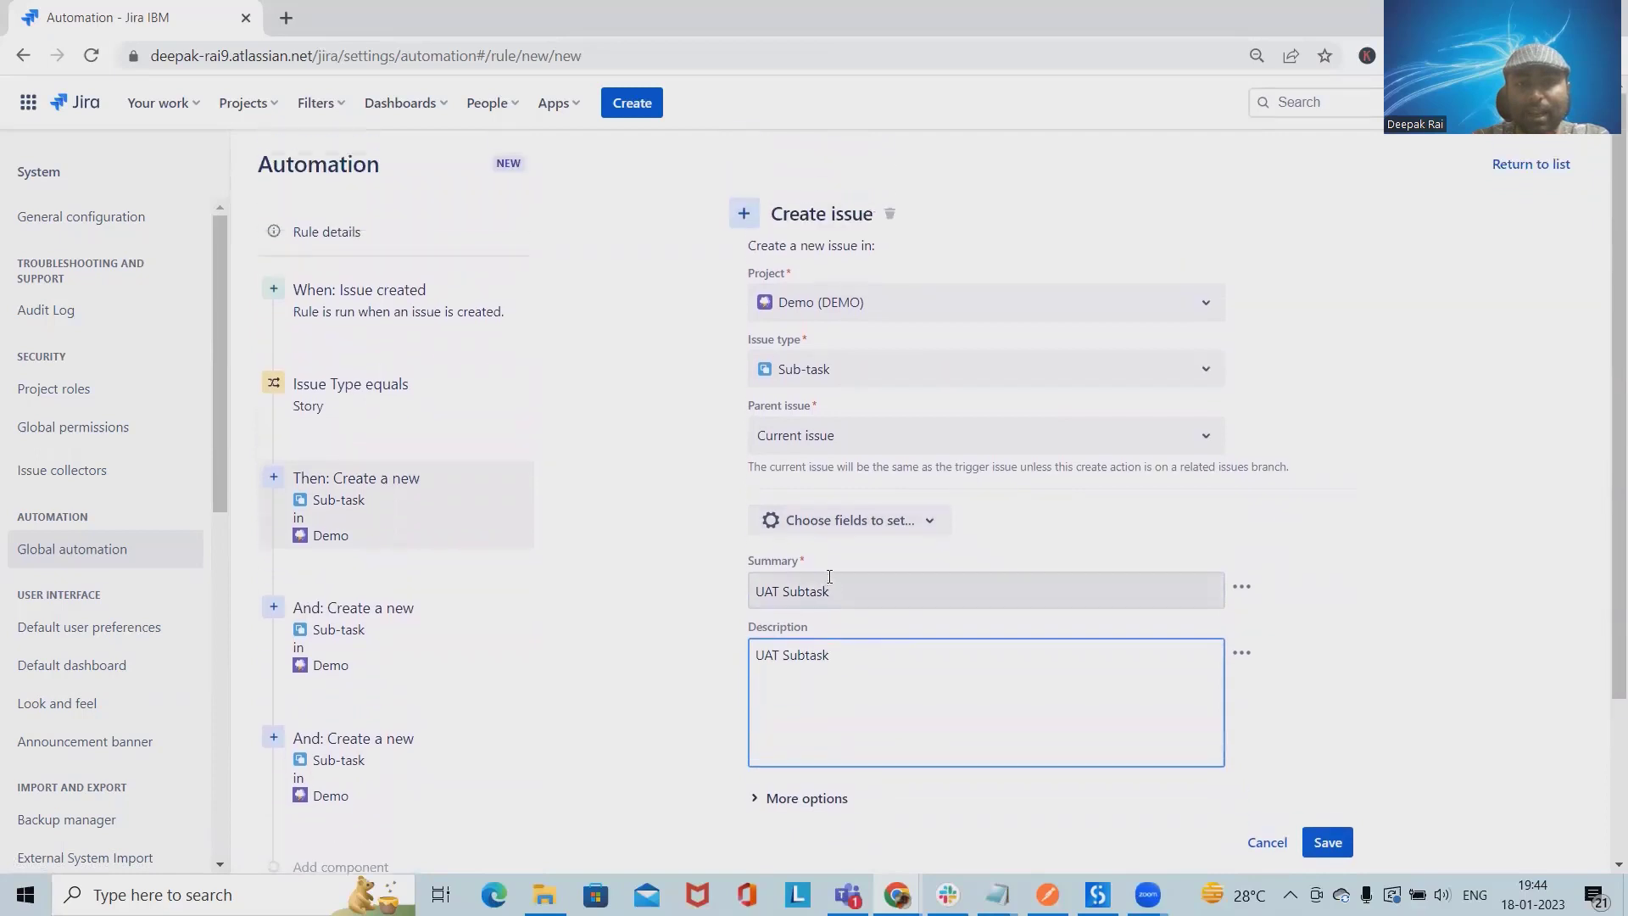
left_click(850, 525)
left_click(499, 697)
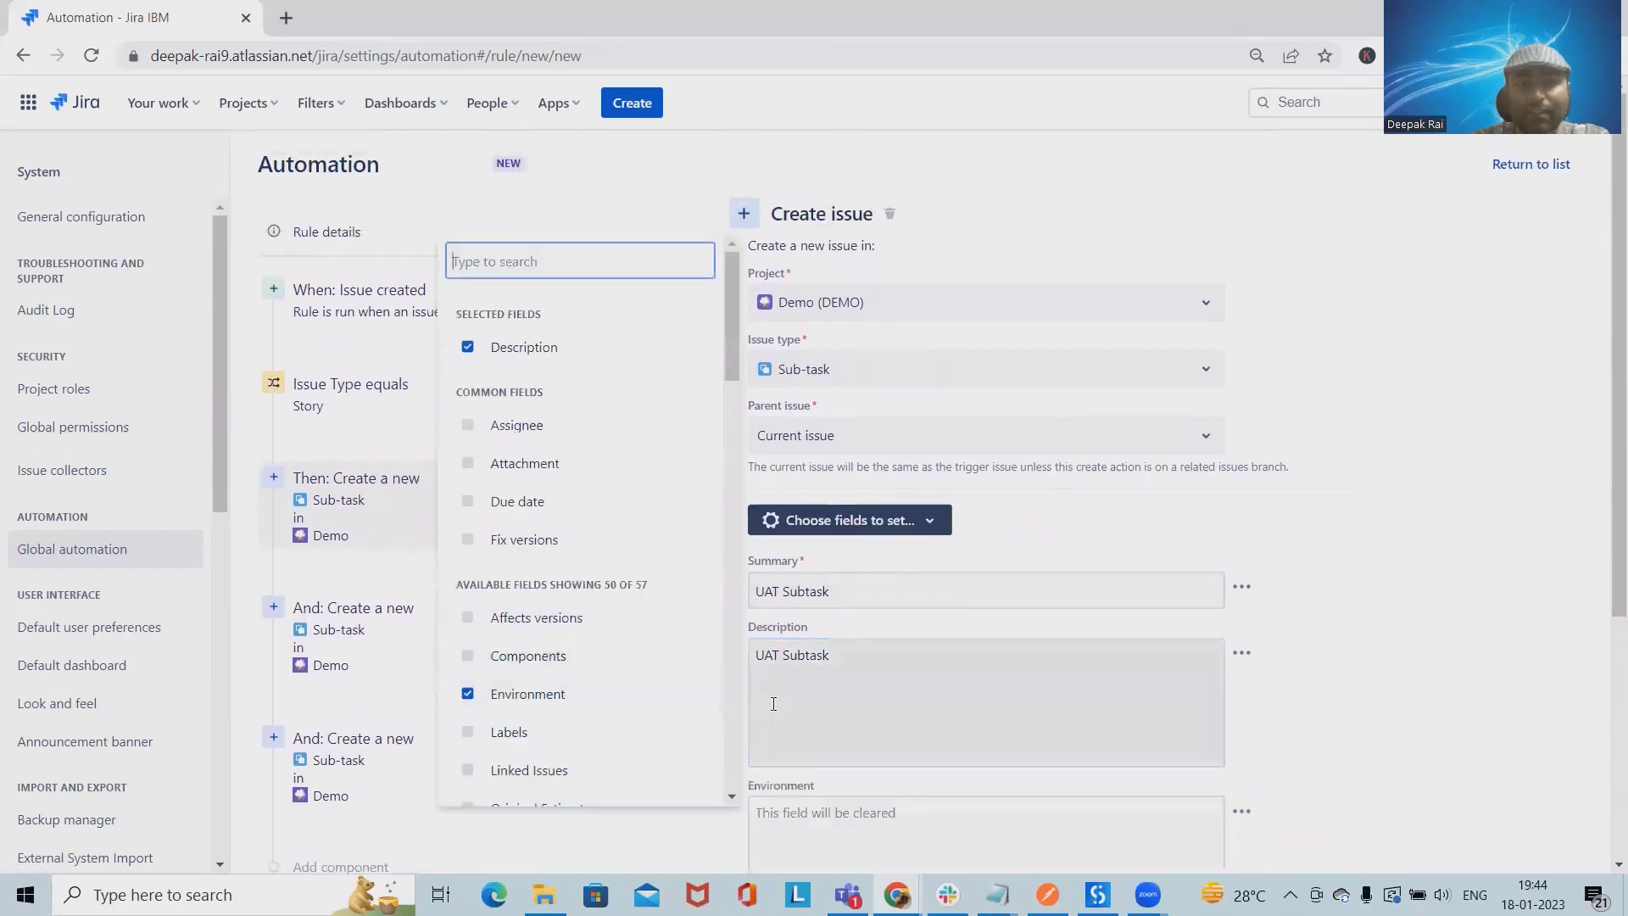
left_click(862, 835)
type("UAT")
scroll(1017, 679, "down", 4)
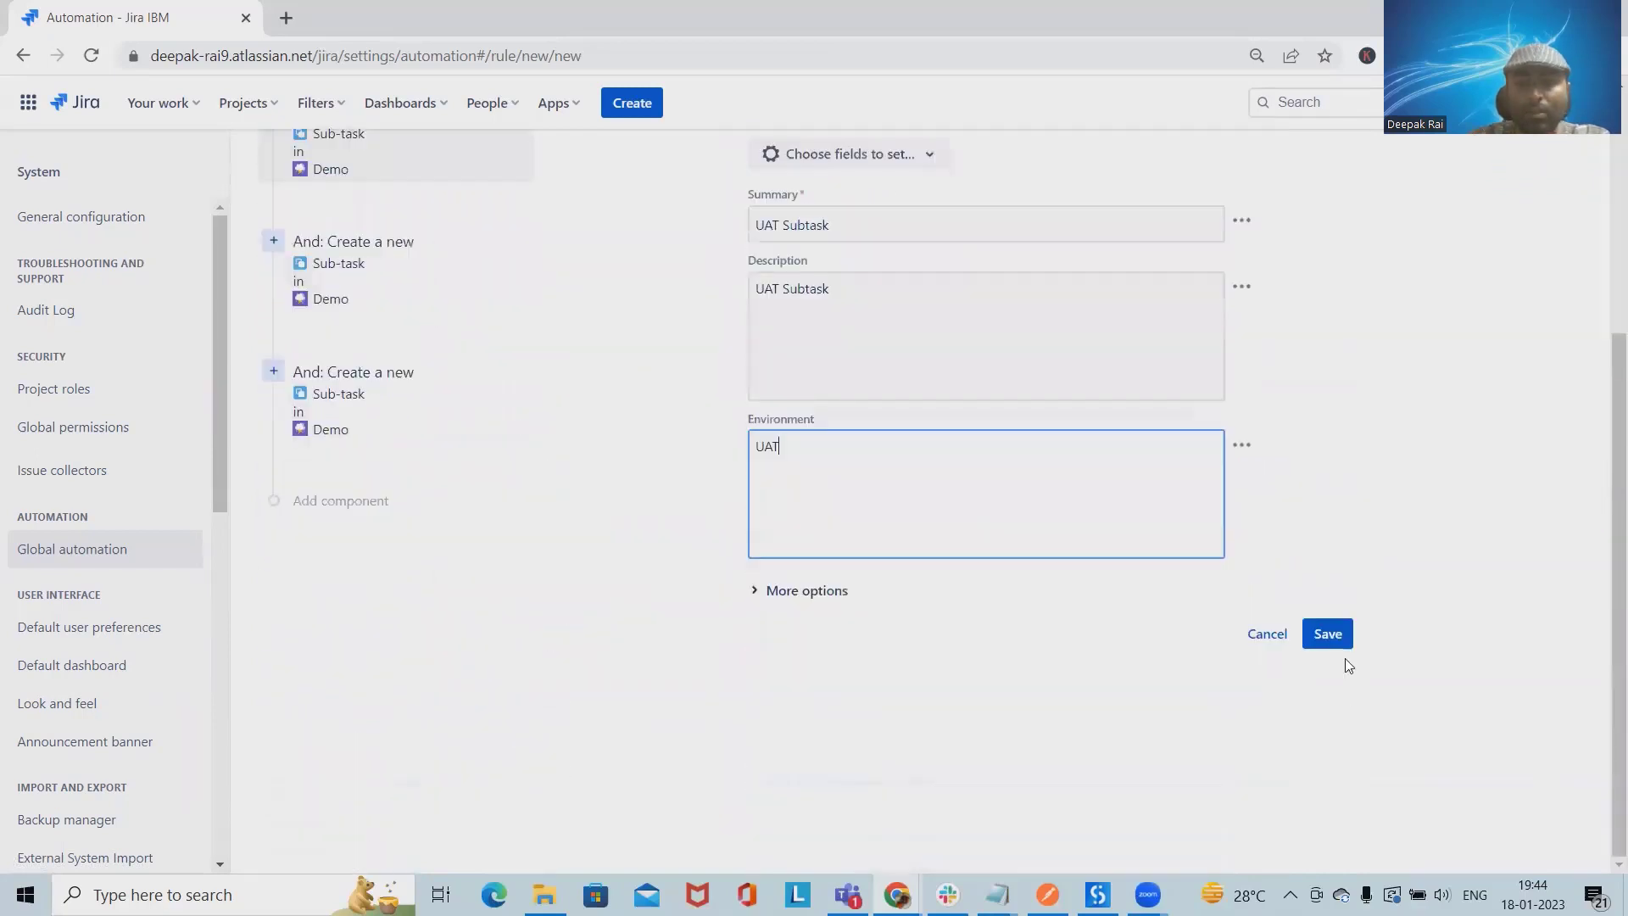
left_click(1328, 634)
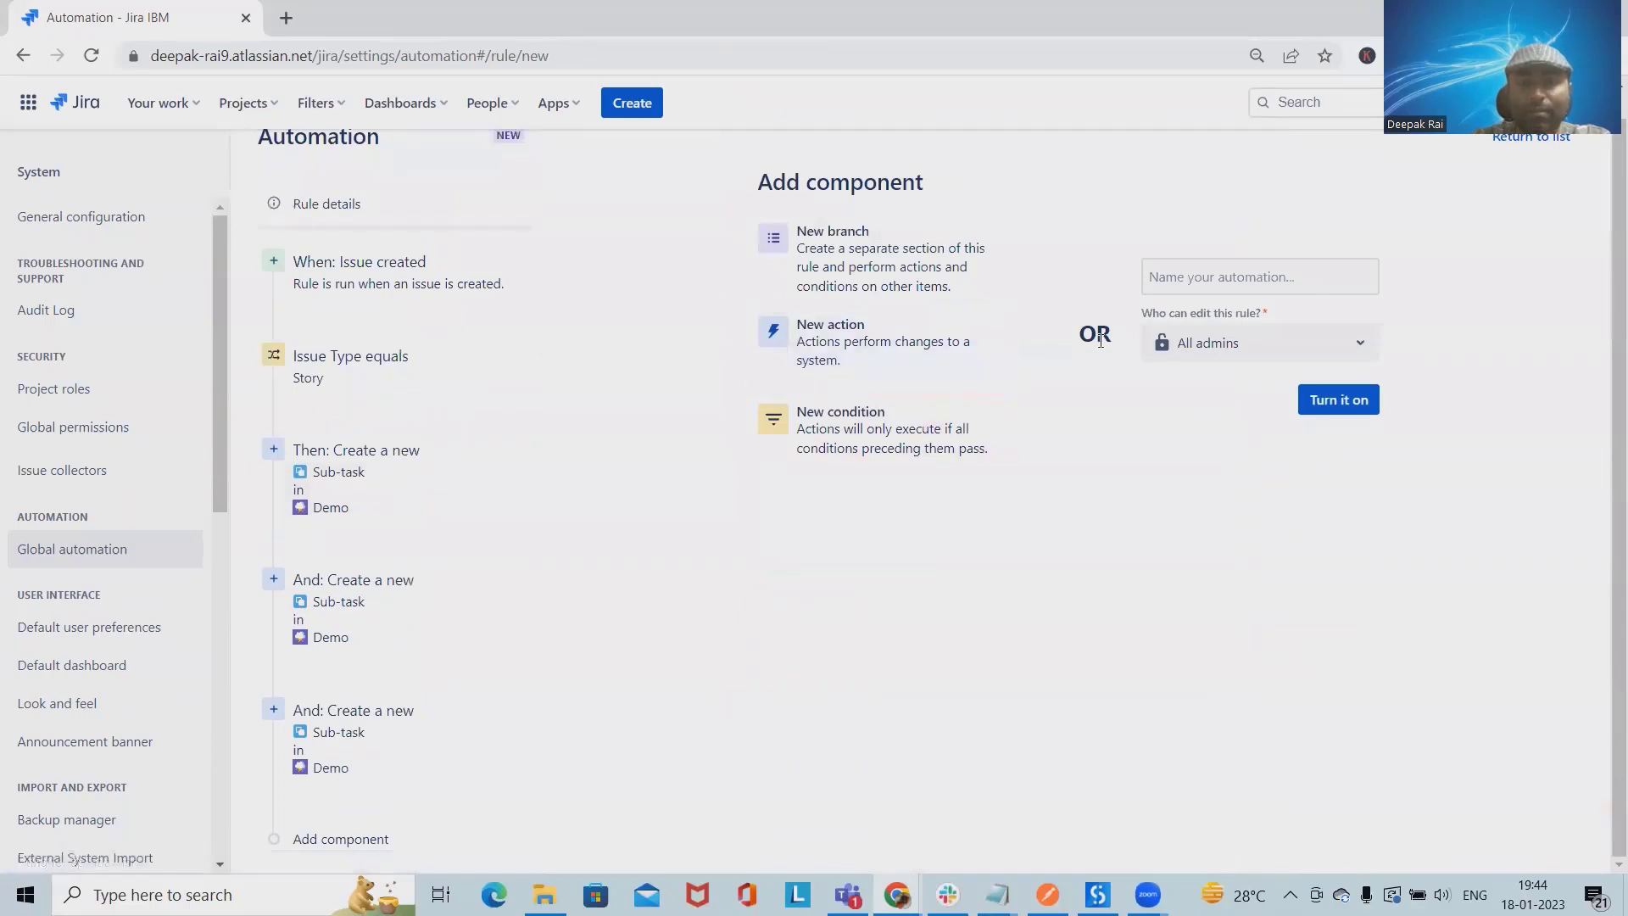
- Name the automation rule "Create Subtask Automatically" and turn it on
left_click(1224, 280)
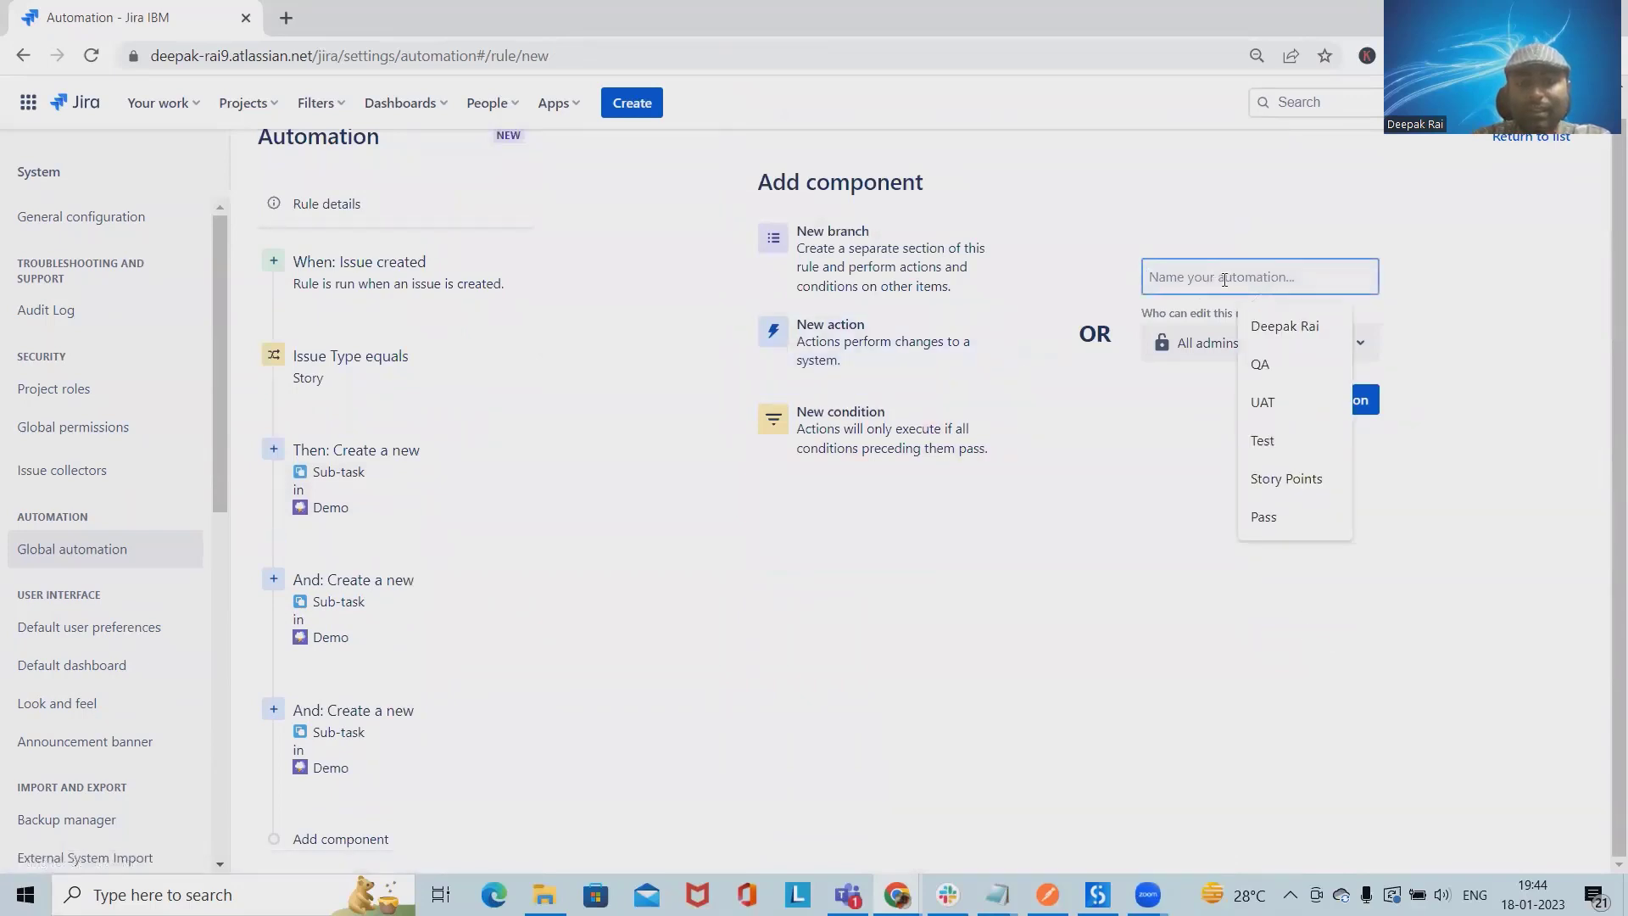
type("Create")
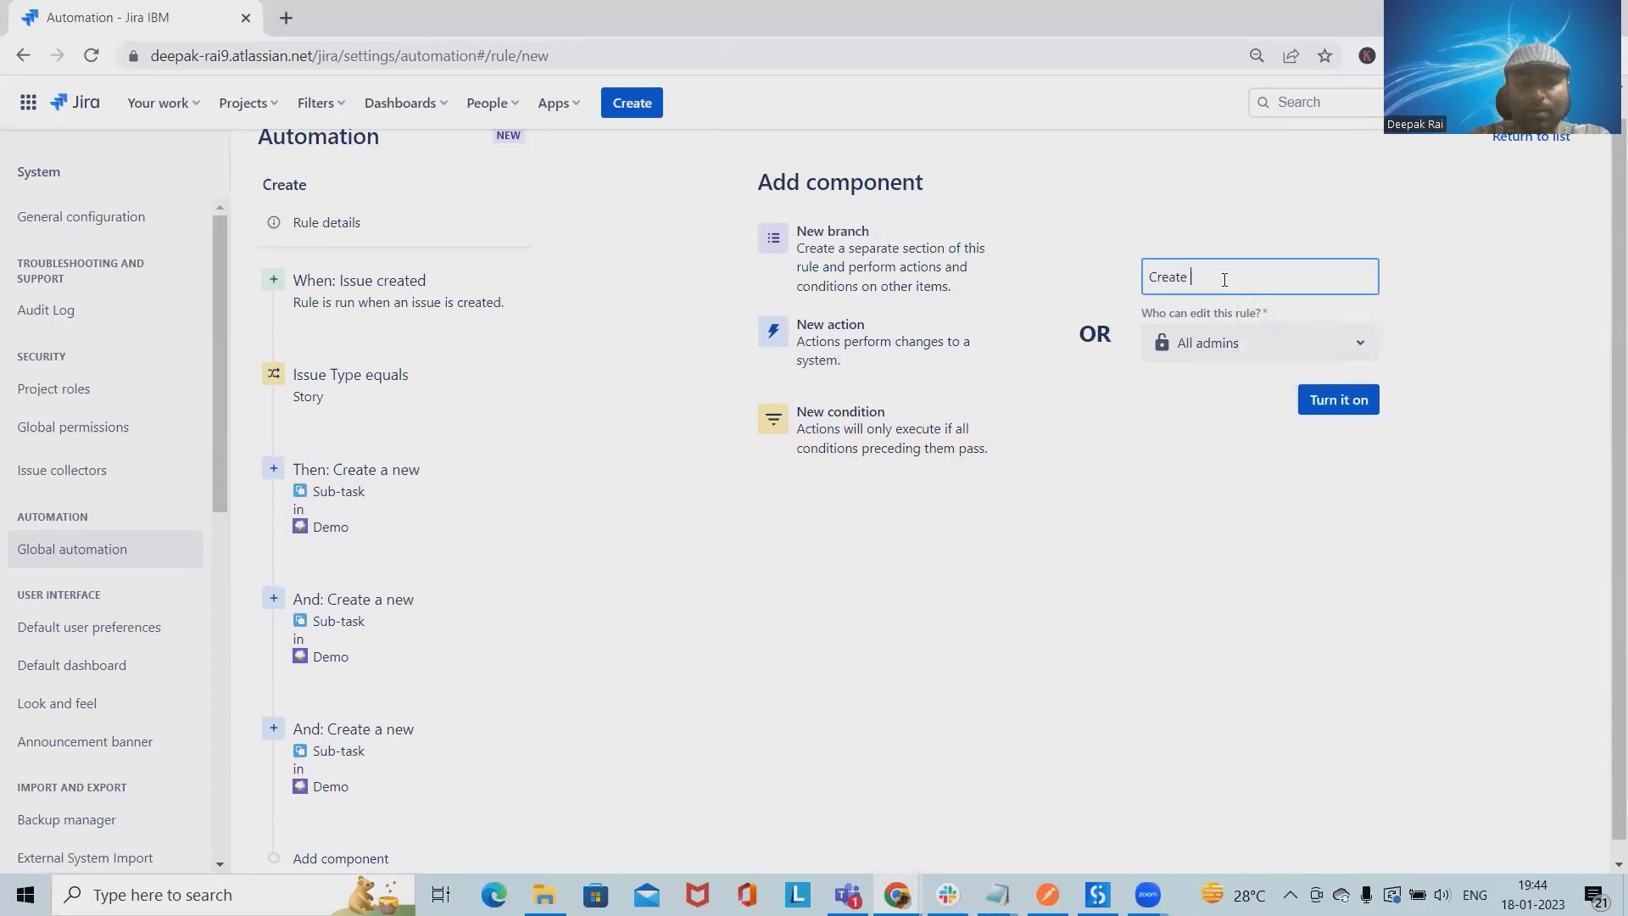
type(" Subtask Au")
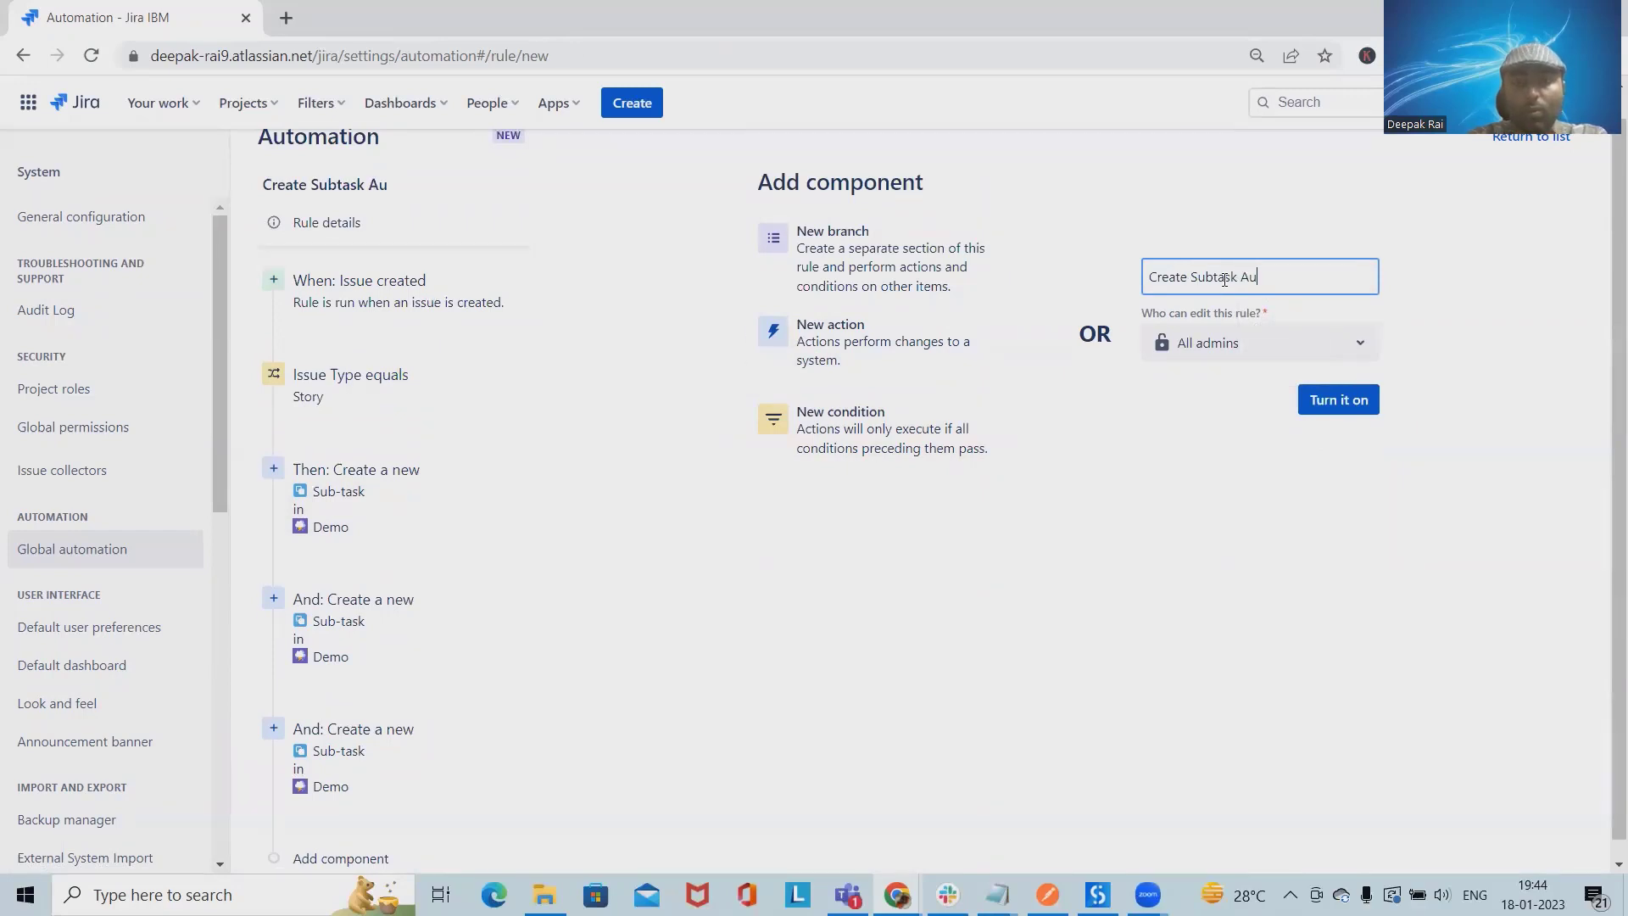
type("tomatically")
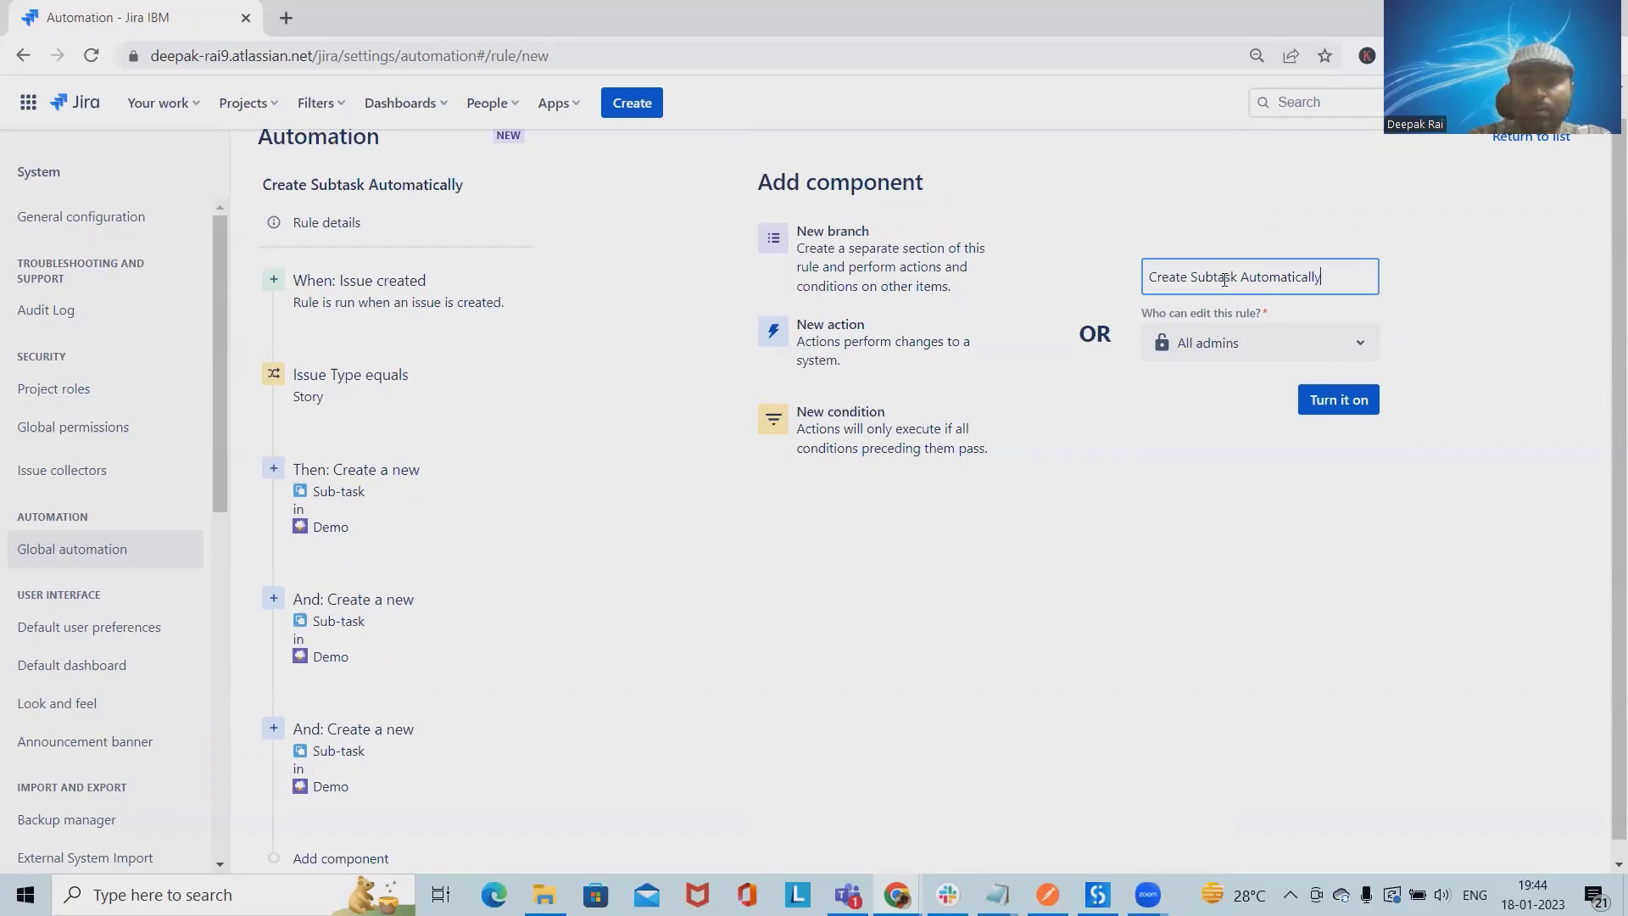
left_click(1340, 398)
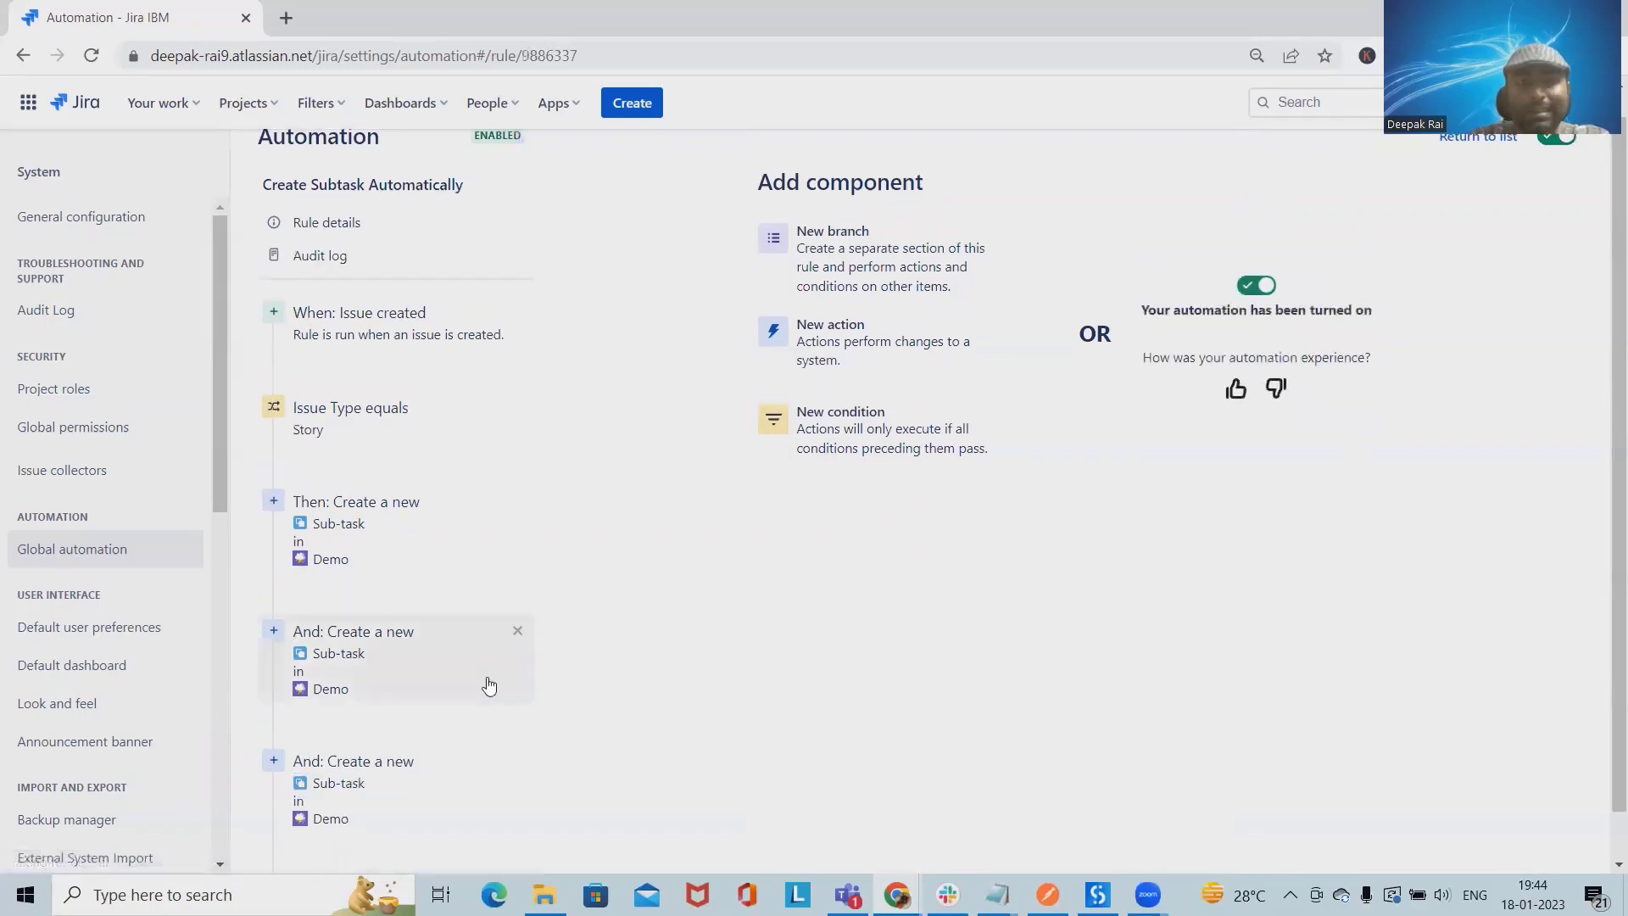
scroll(563, 594, "down", 1)
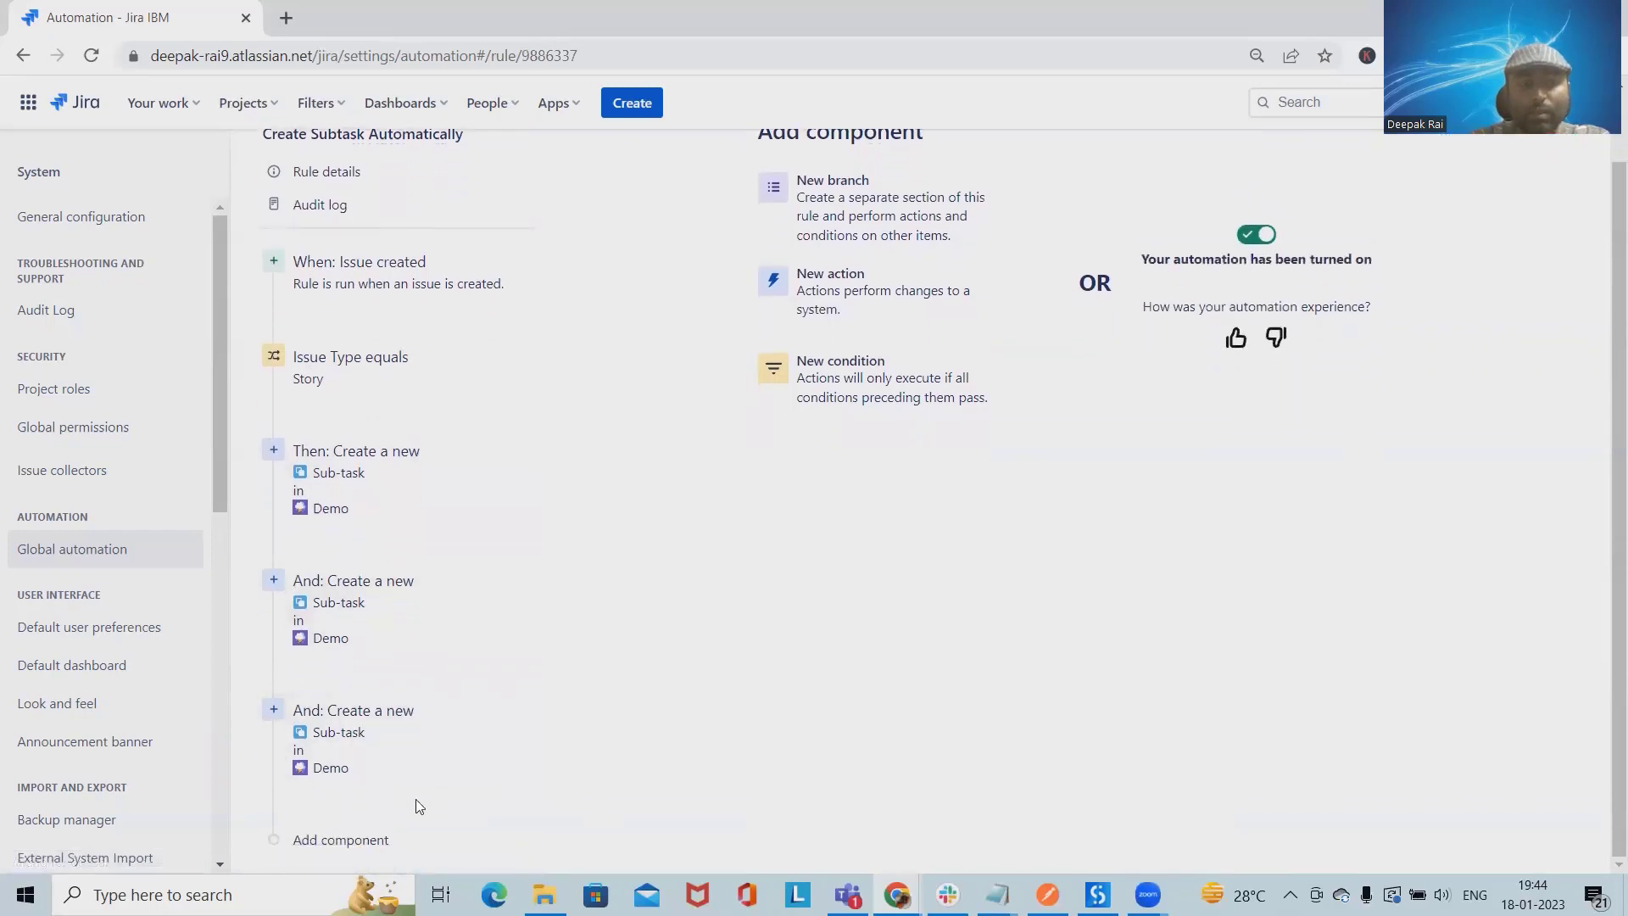
mouse_move(396, 670)
scroll(623, 560, "up", 1)
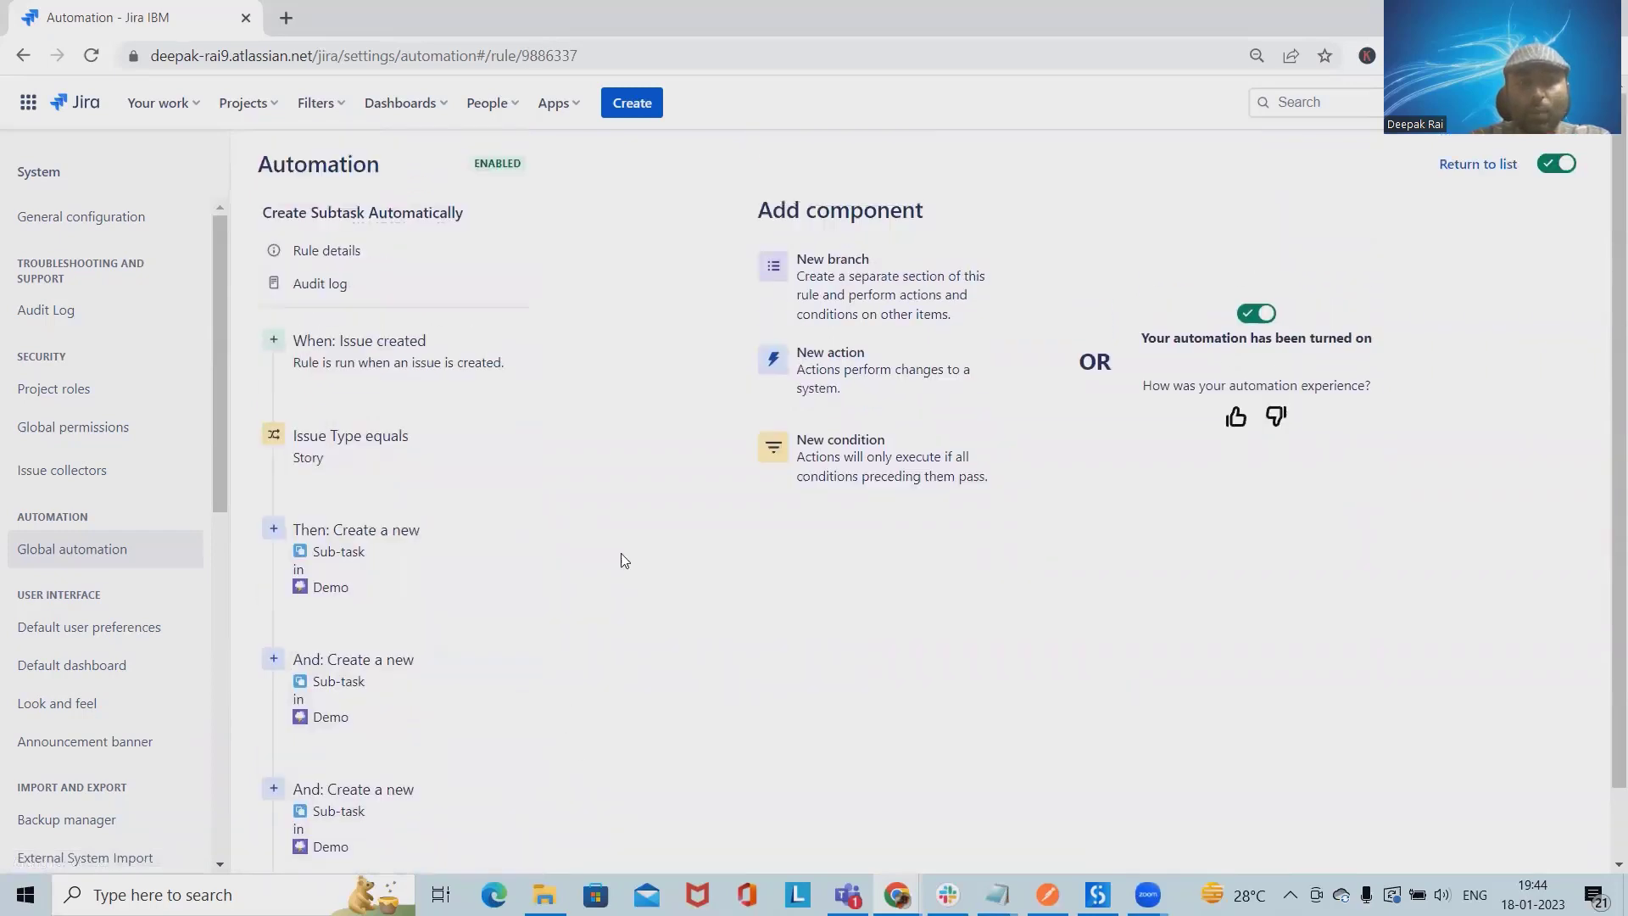
- Create a story in Abhaya_Project (AP) with the summary "US created by Automation Rule"
left_click(637, 106)
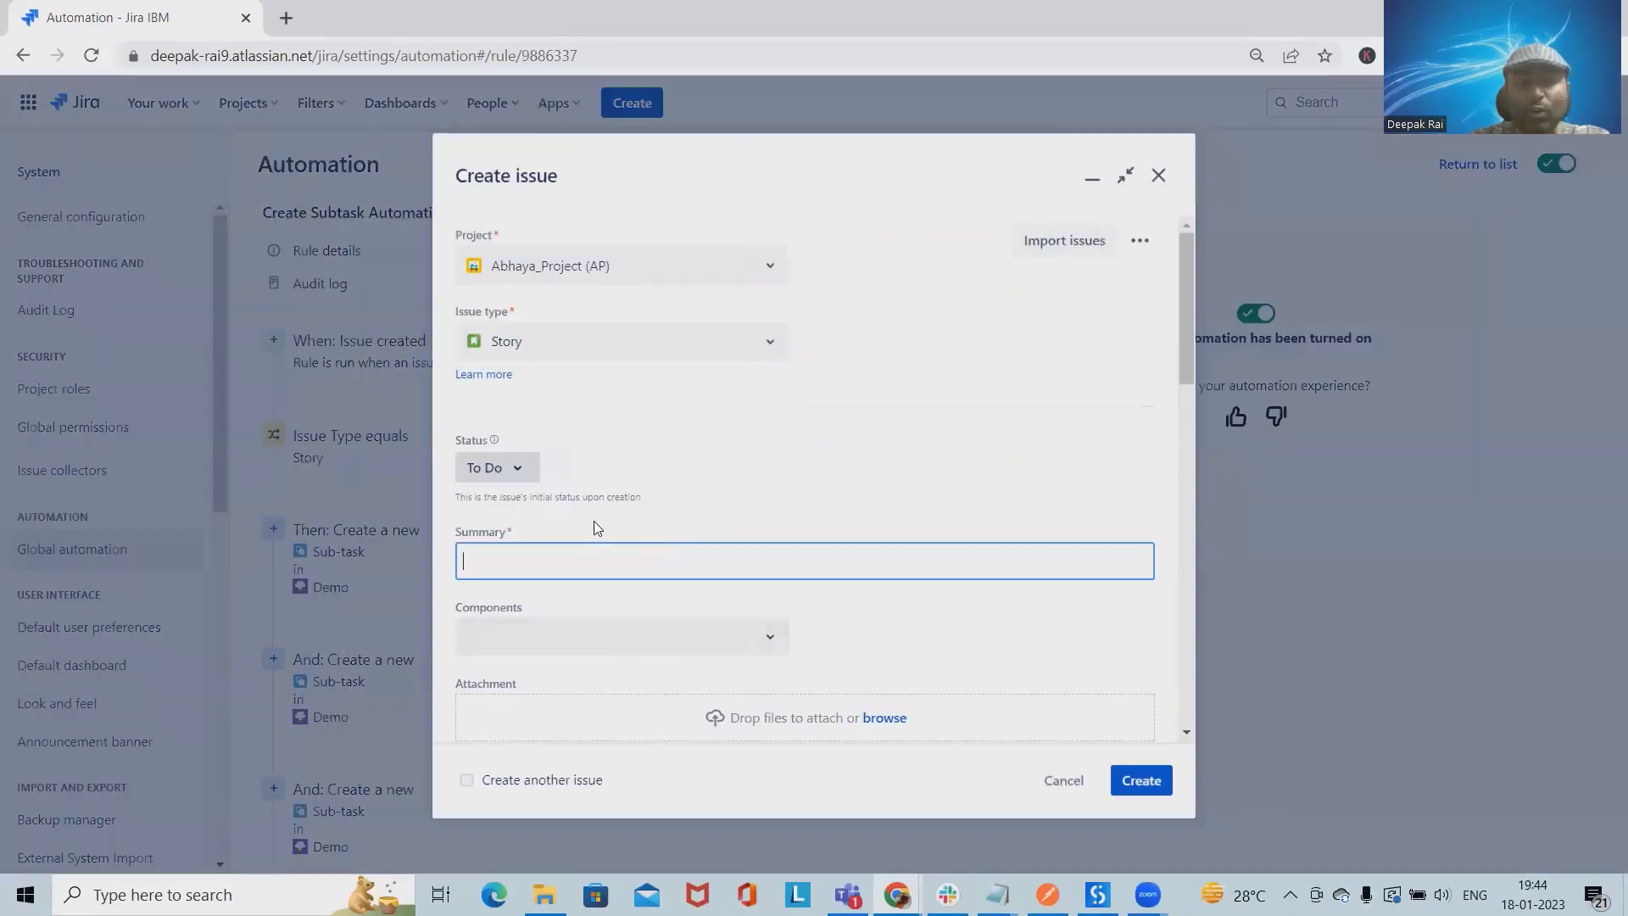
scroll(560, 576, "down", 10)
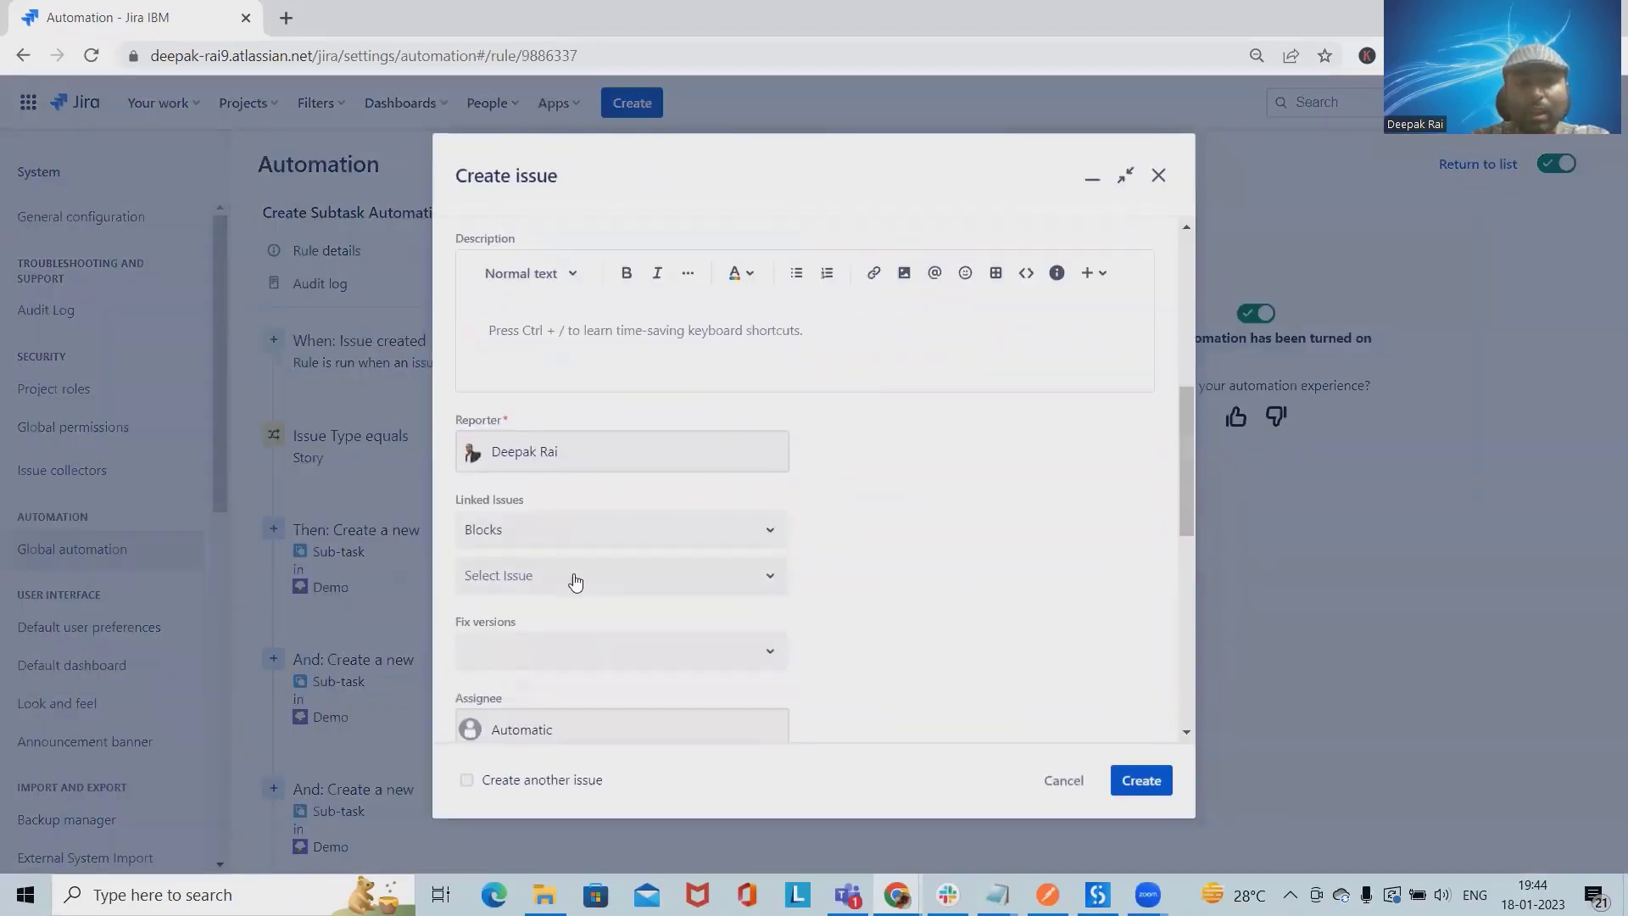
scroll(605, 585, "up", 10)
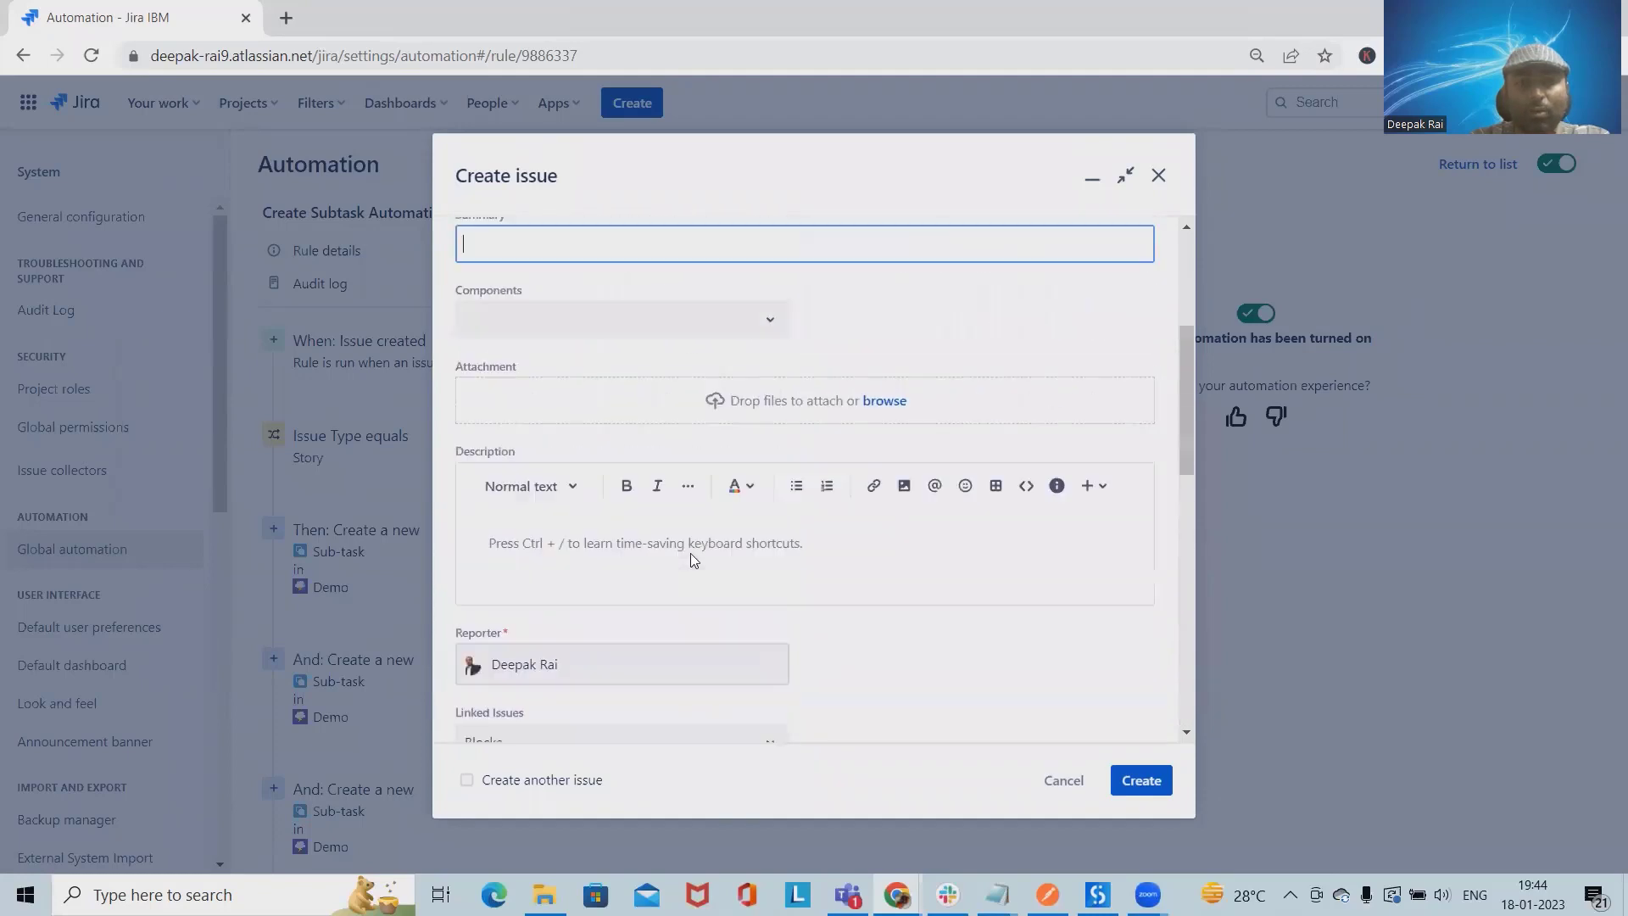
left_click(570, 564)
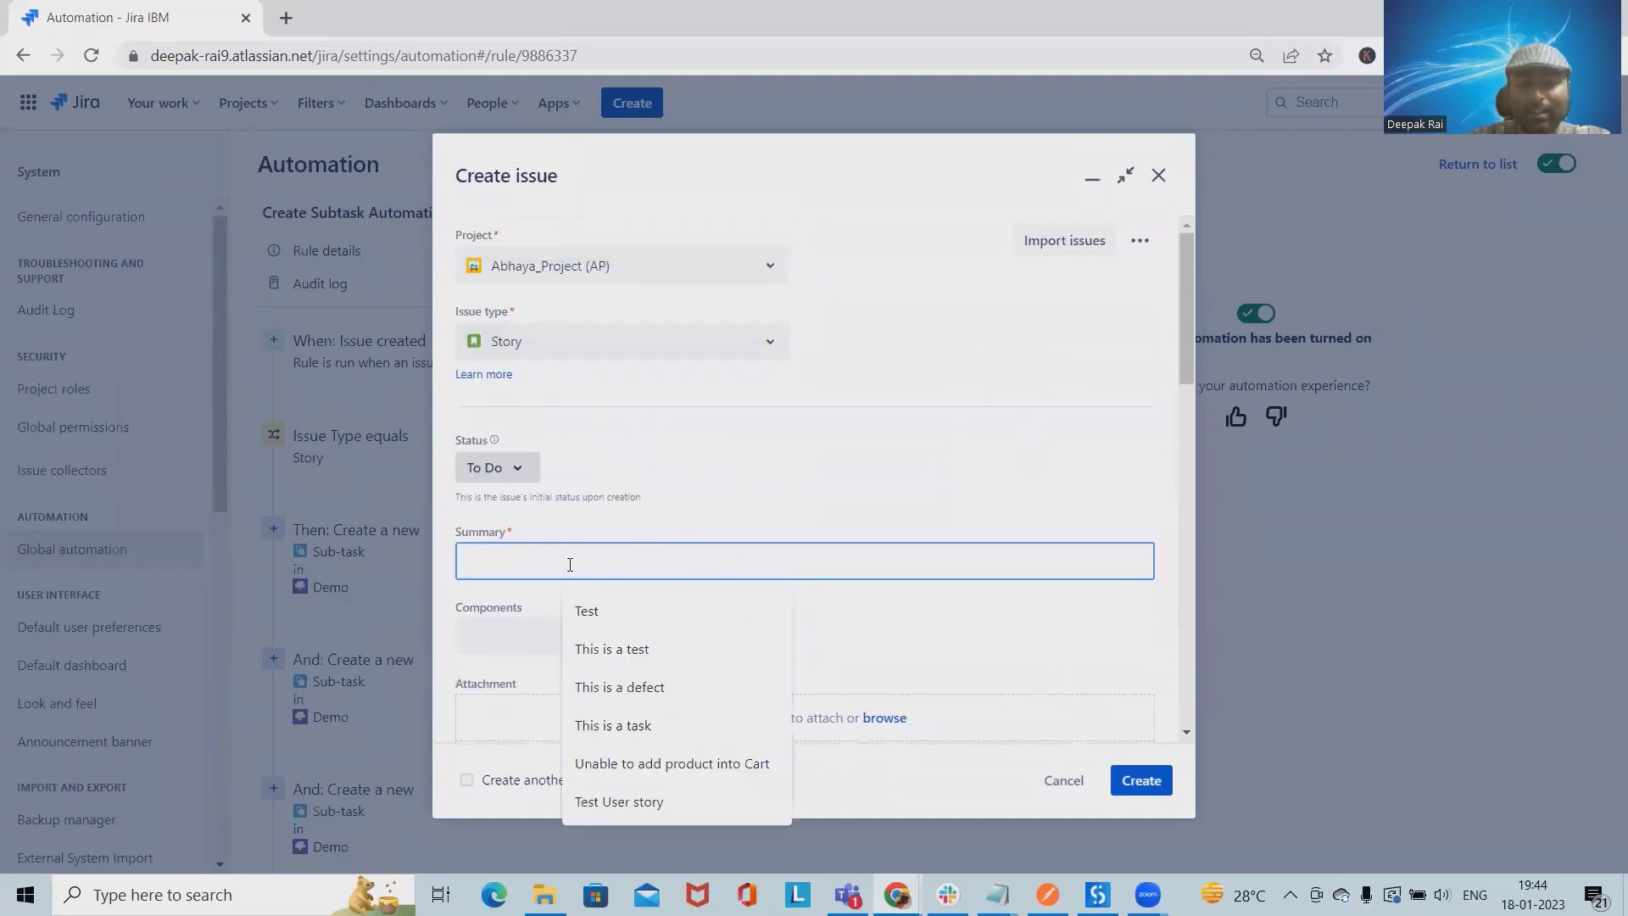
type("USEr")
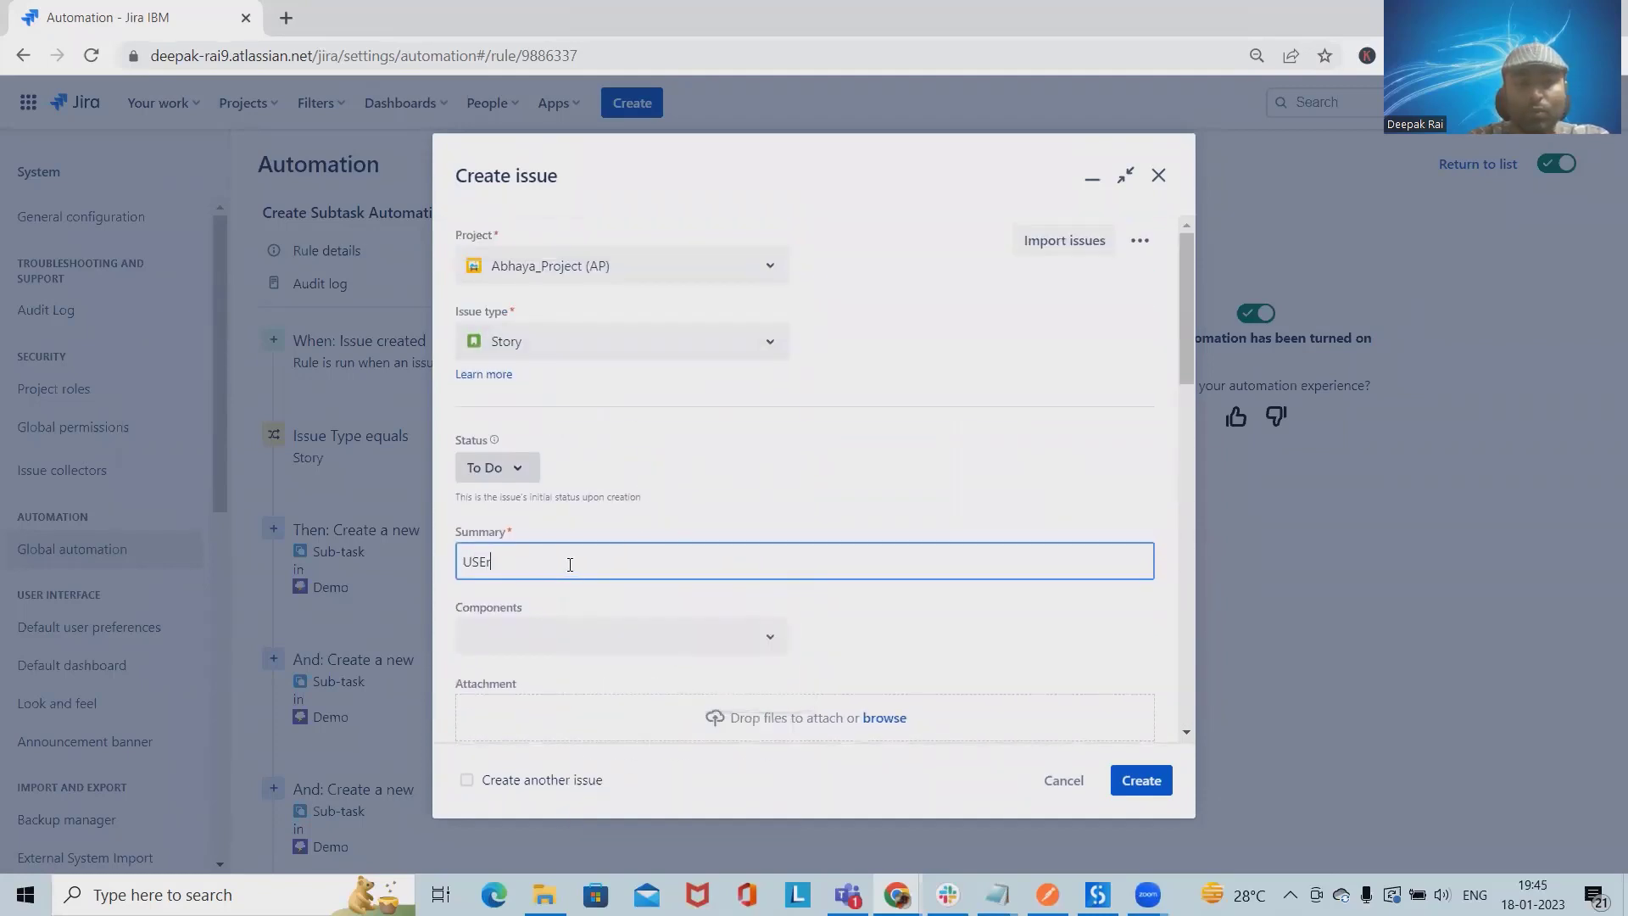
key("BackSpace")
key("BackSpace")
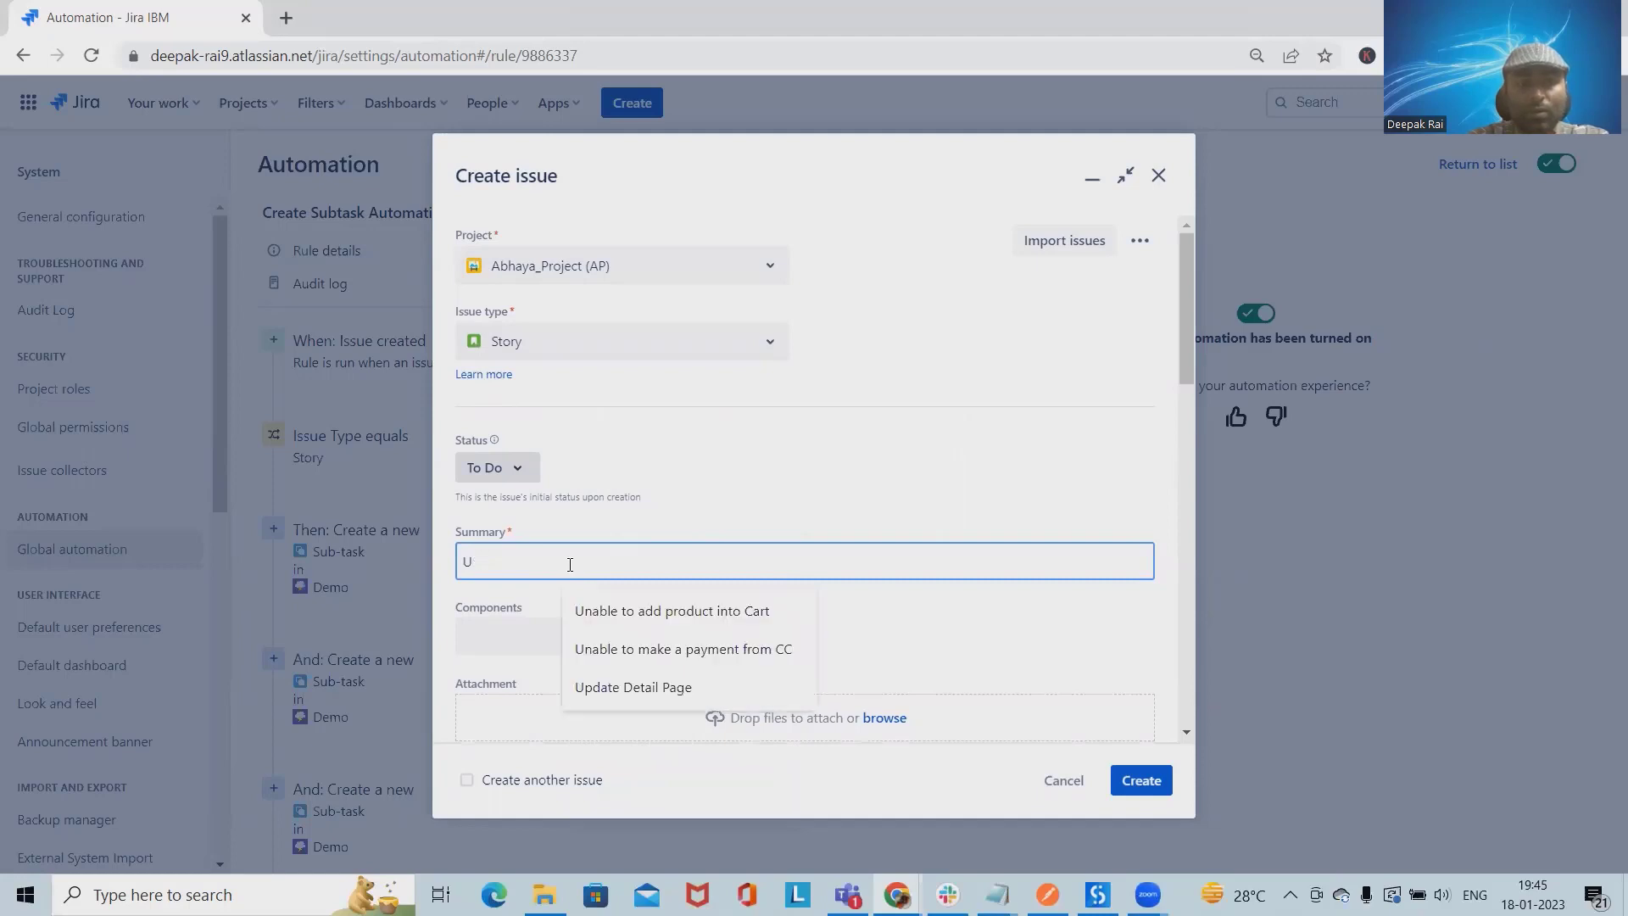
type("S")
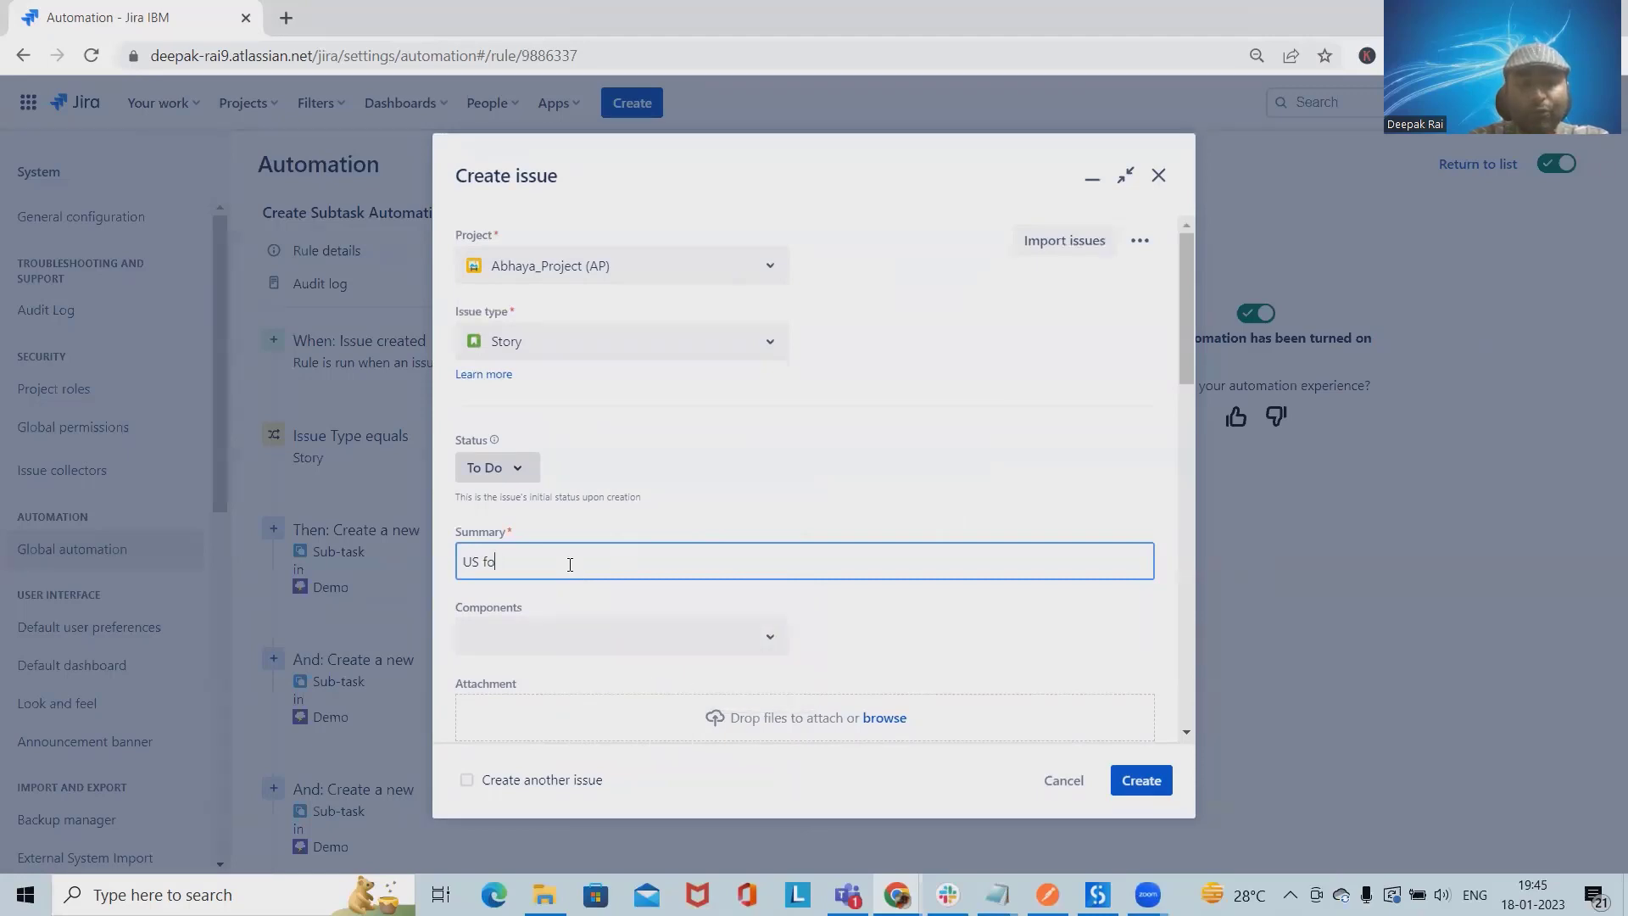
type(" create")
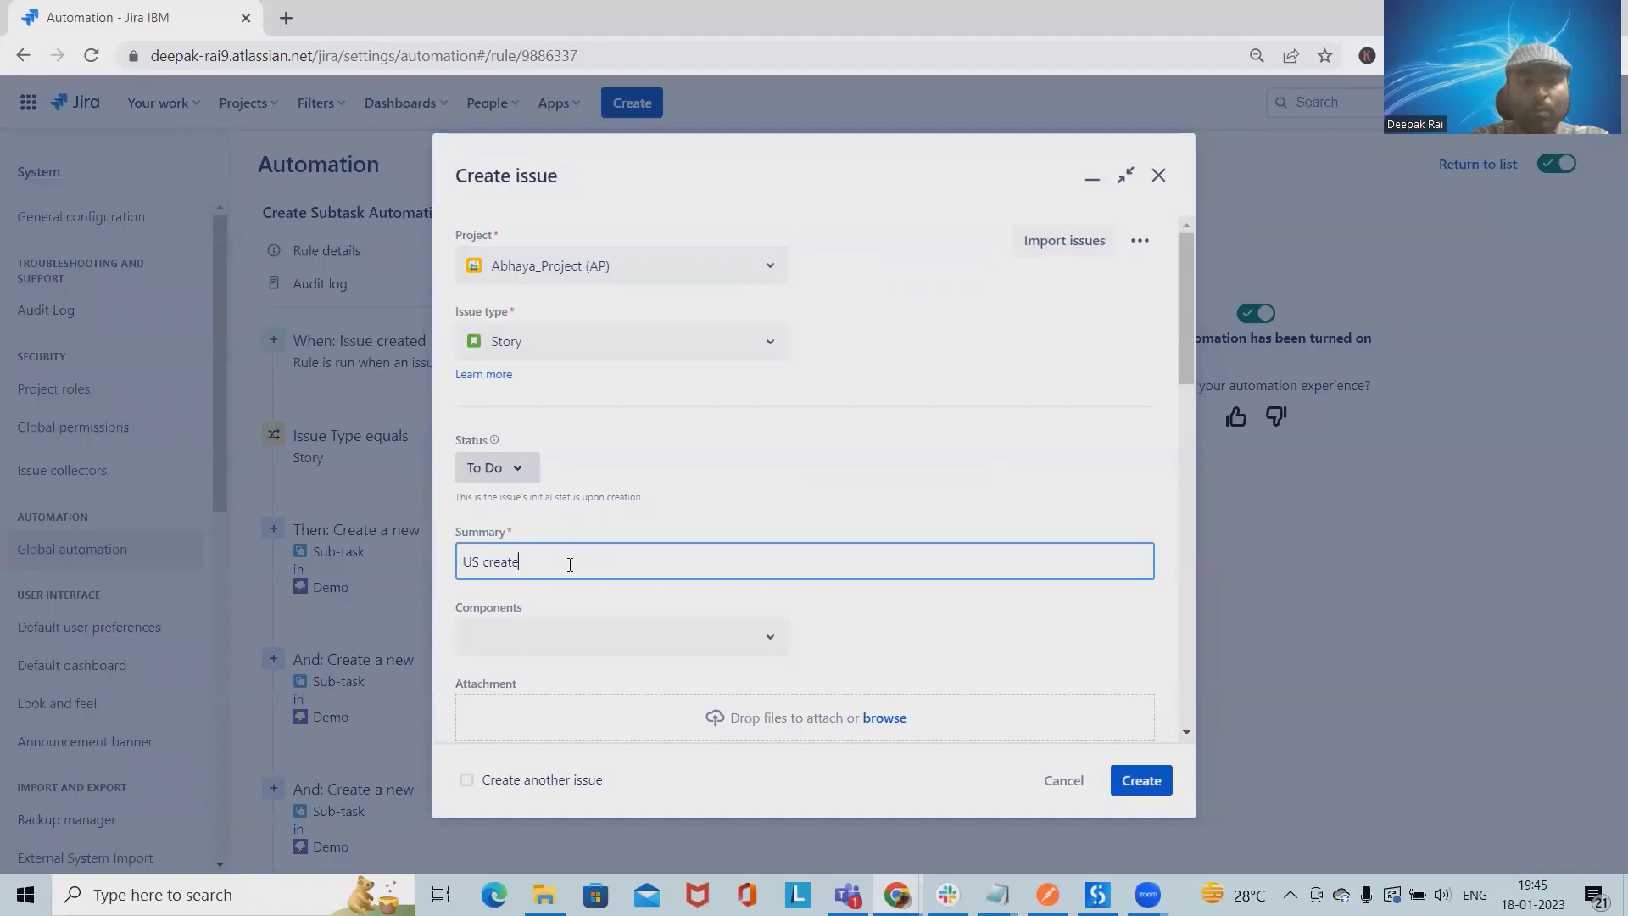
type("d by Aut")
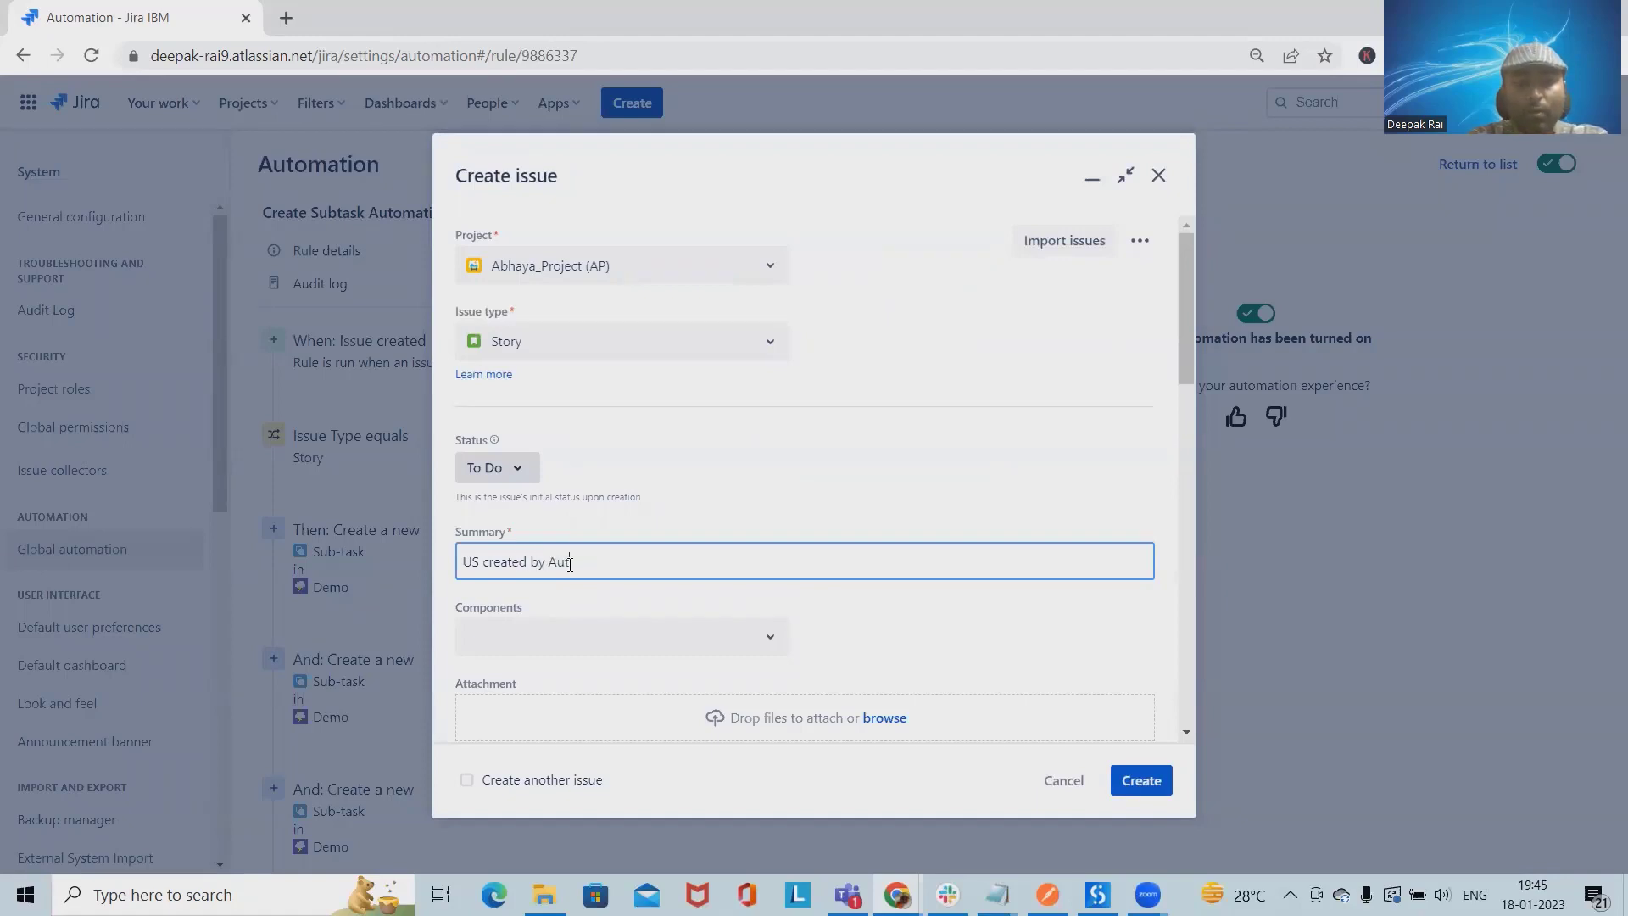
type("omation Rul")
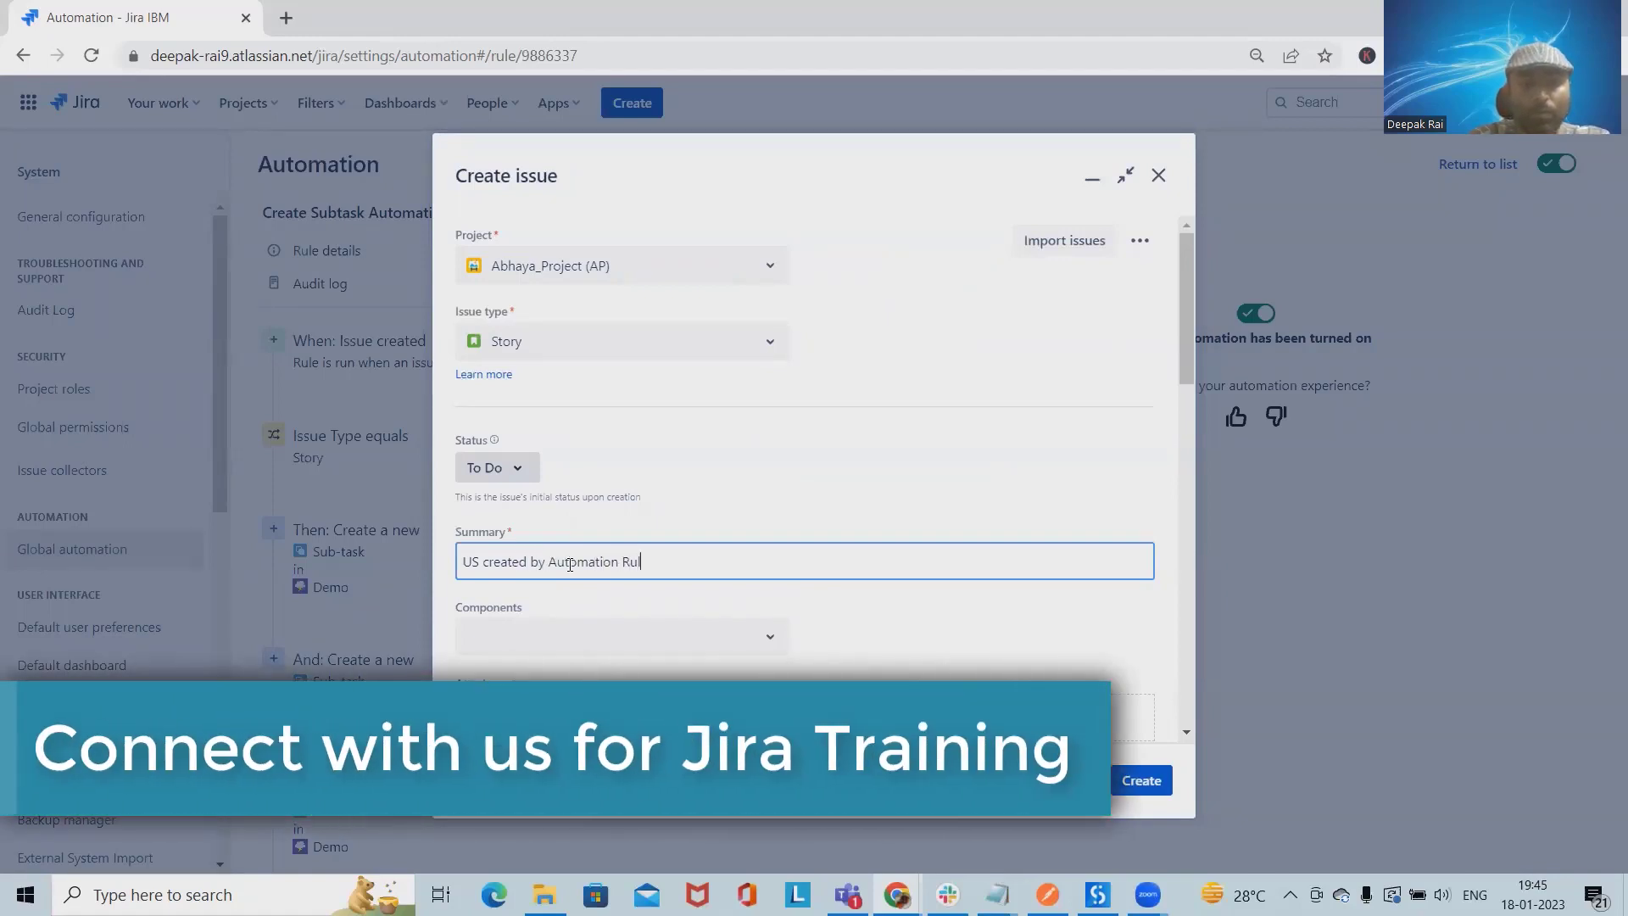
scroll(570, 564, "down", 15)
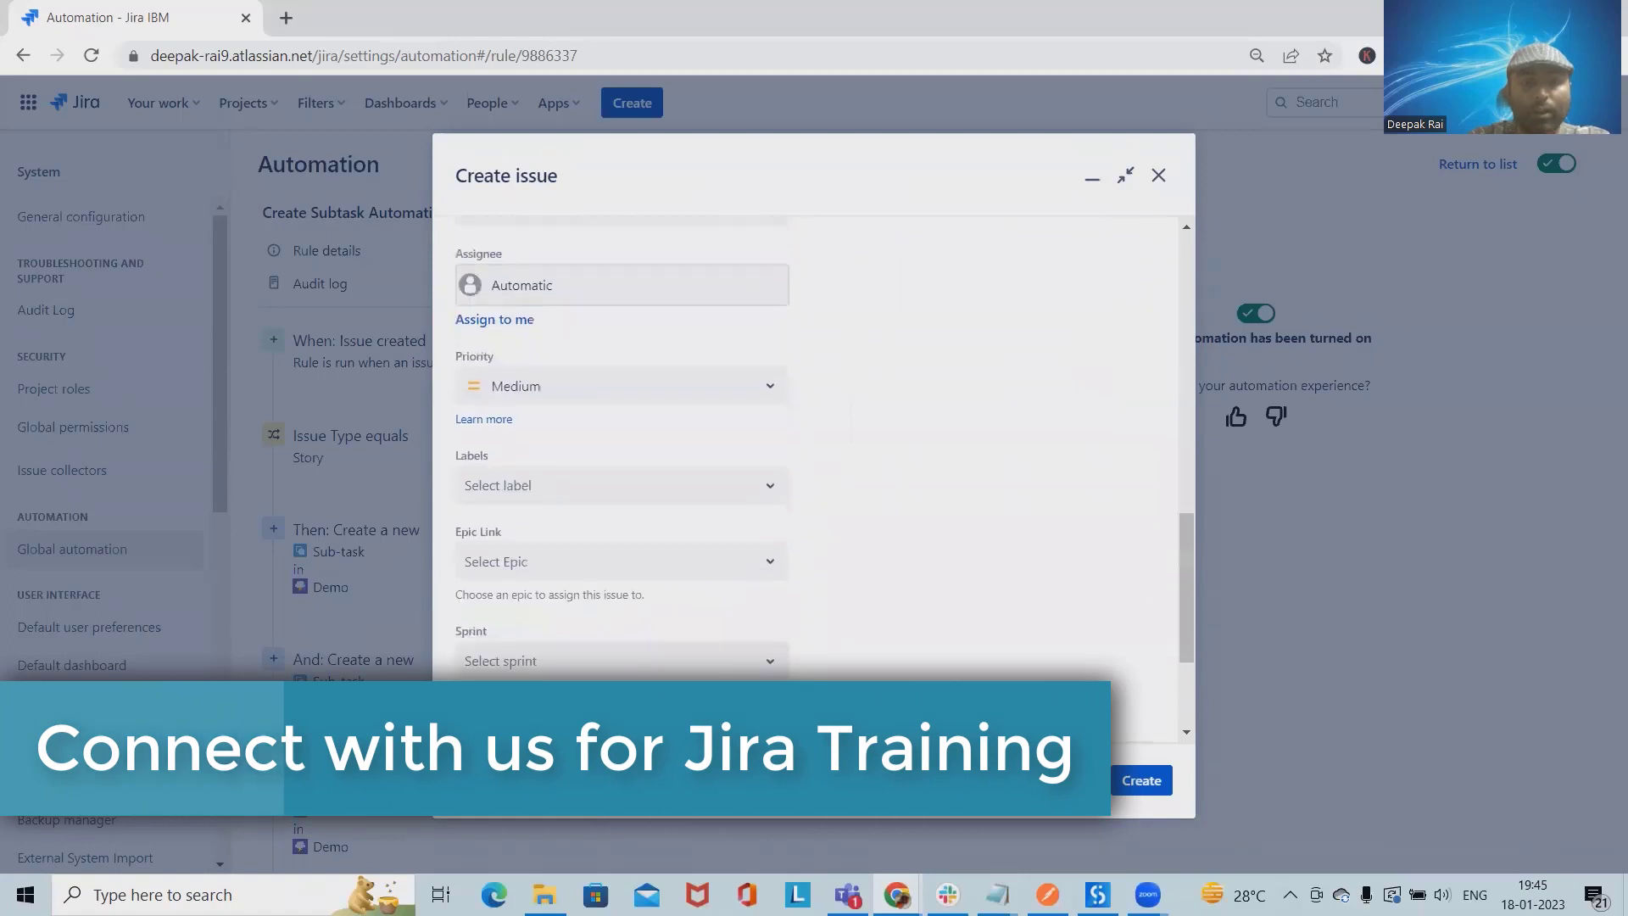
left_click(1135, 785)
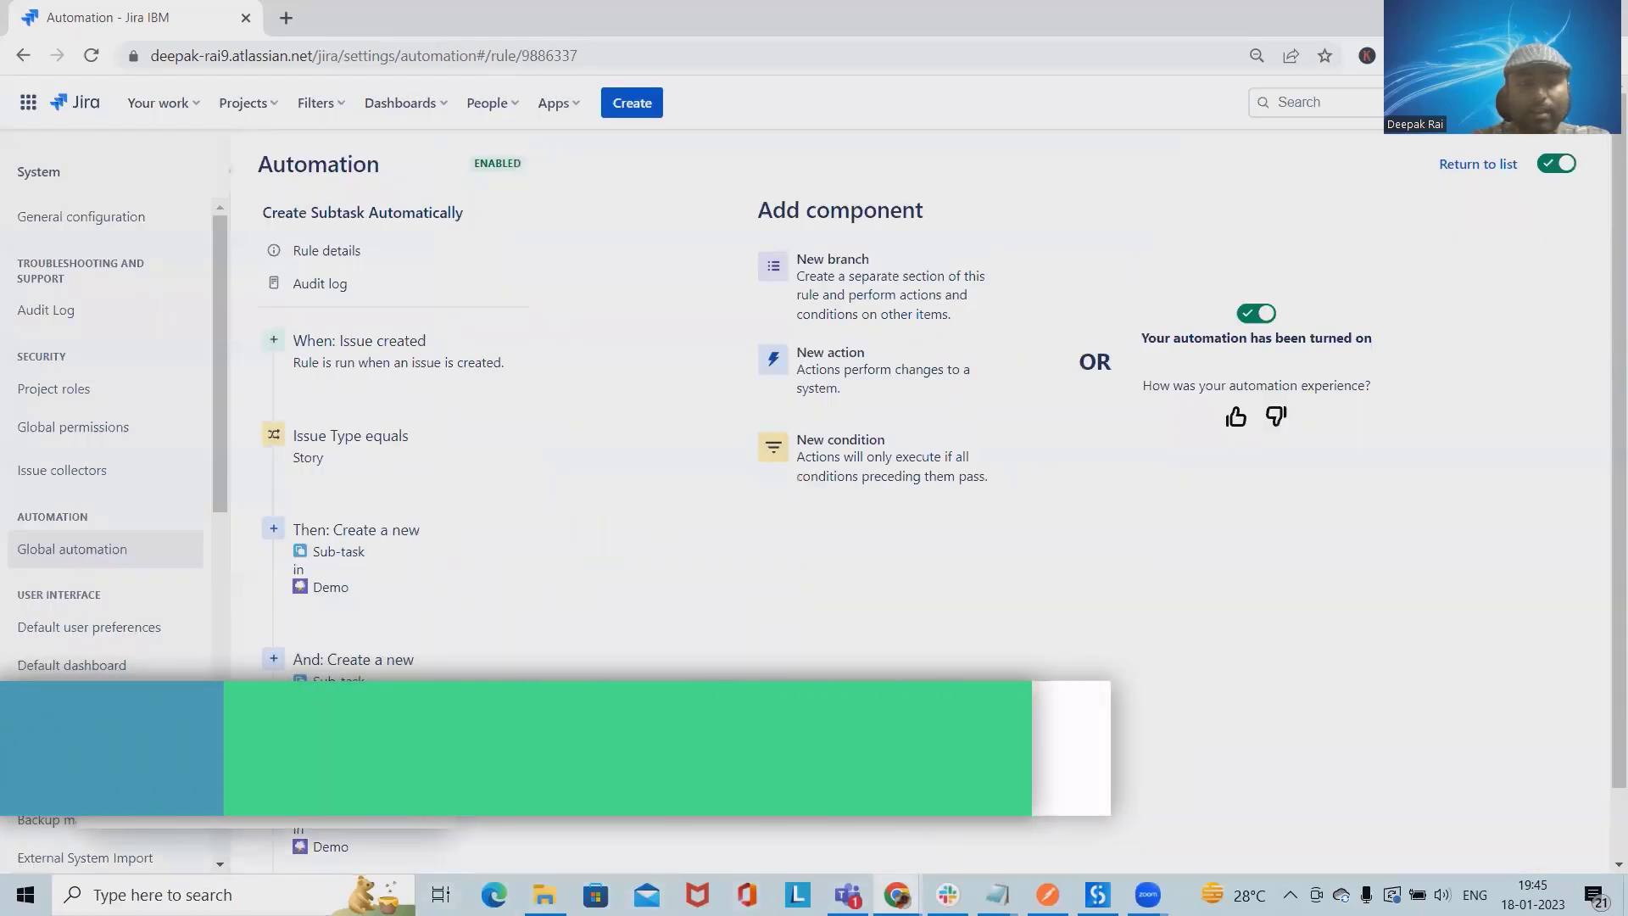
- Open the newly created story to check it for subtasks, and return to the Jira settings
left_click(156, 804)
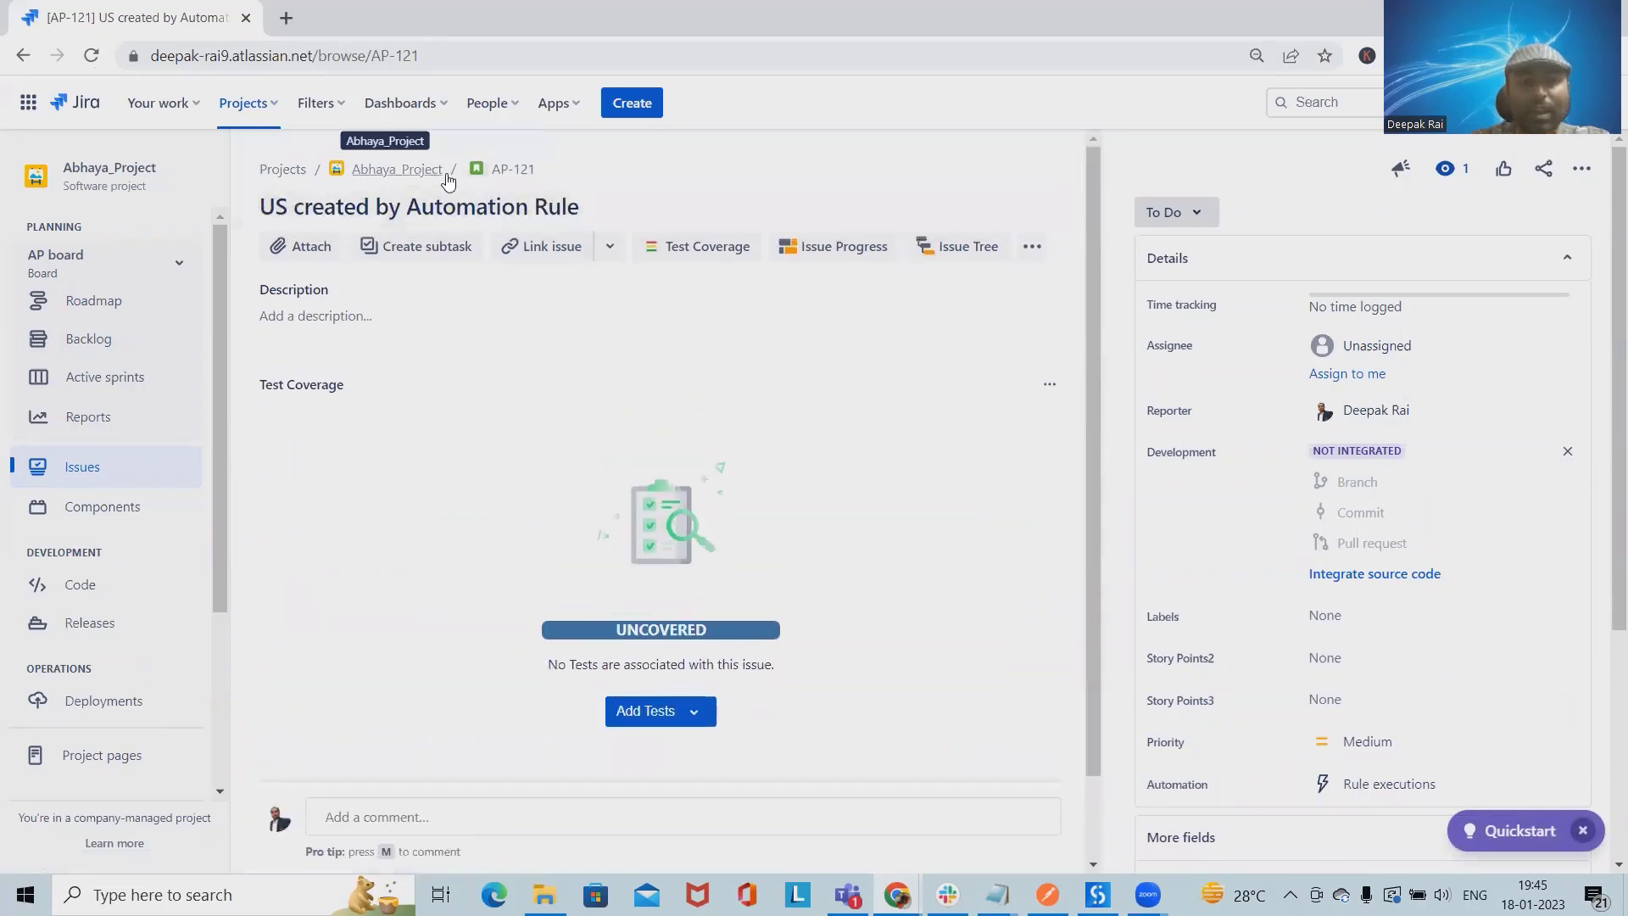
left_click(503, 173)
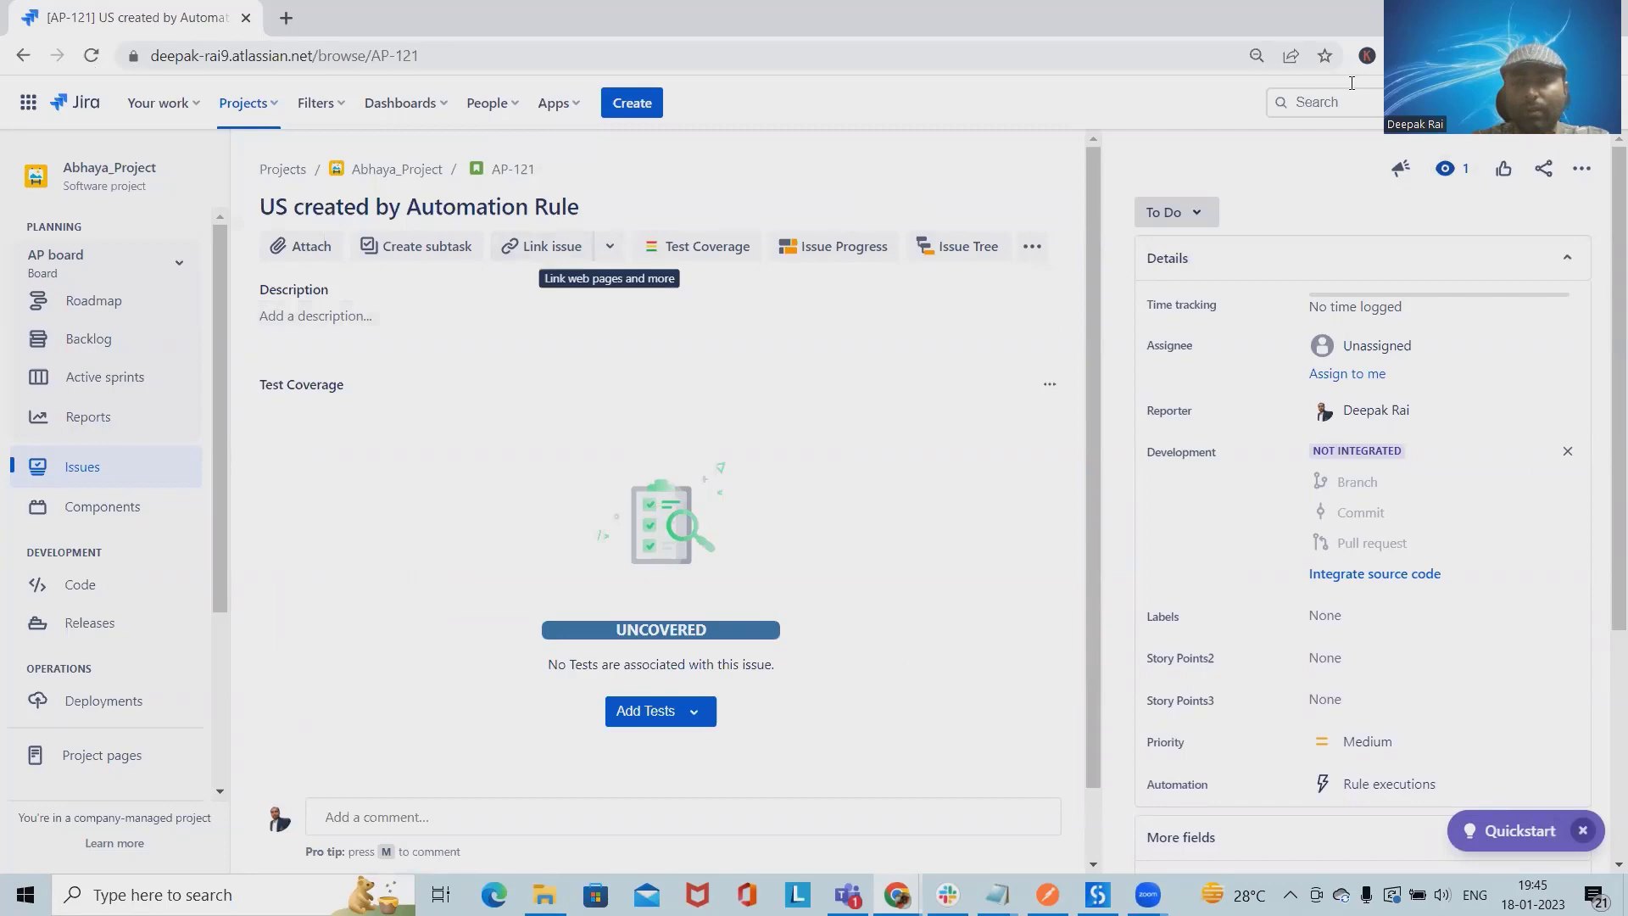
left_click(1535, 103)
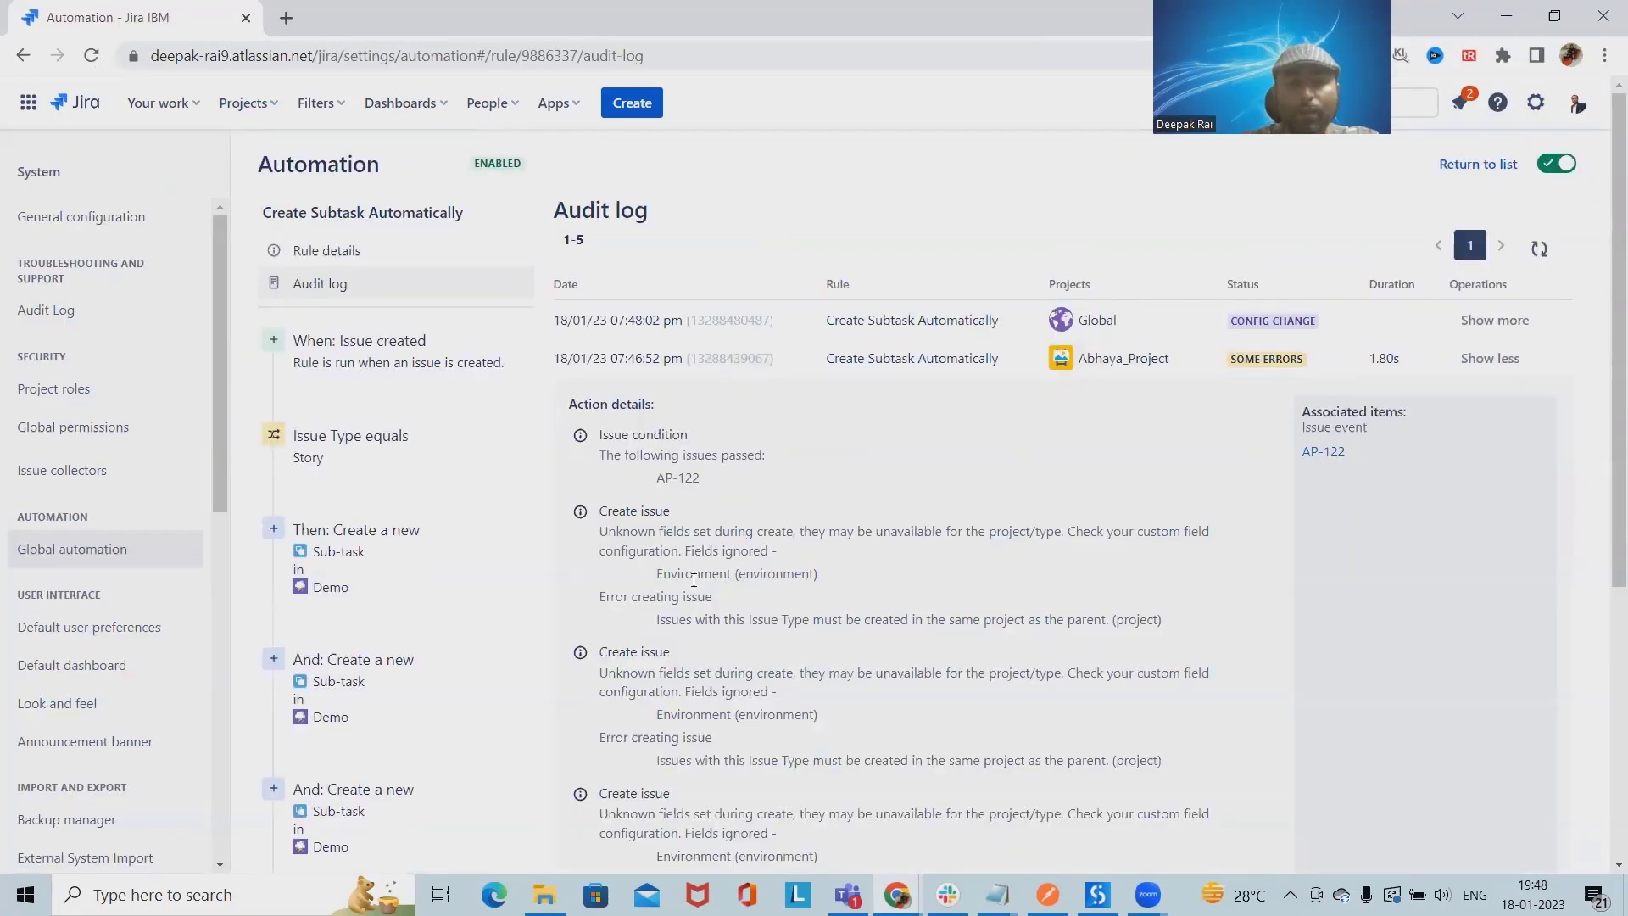
- Examine the Create issue errors and the ignored Environment field in the failed run's audit log entry
left_click_drag(663, 580, 844, 574)
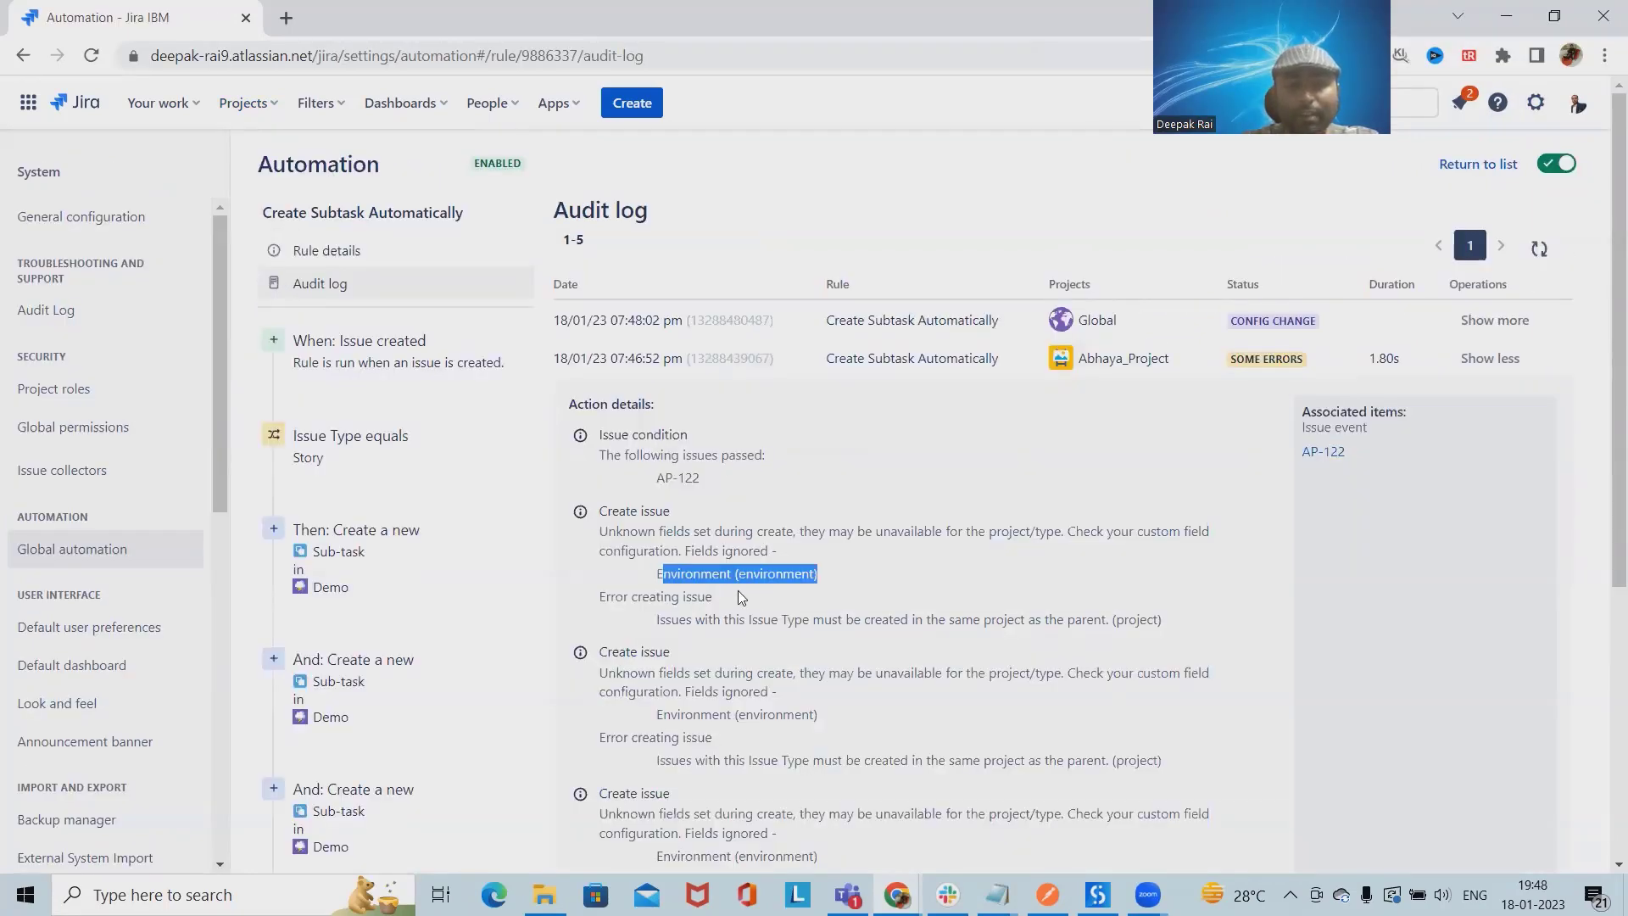
left_click_drag(657, 576, 843, 574)
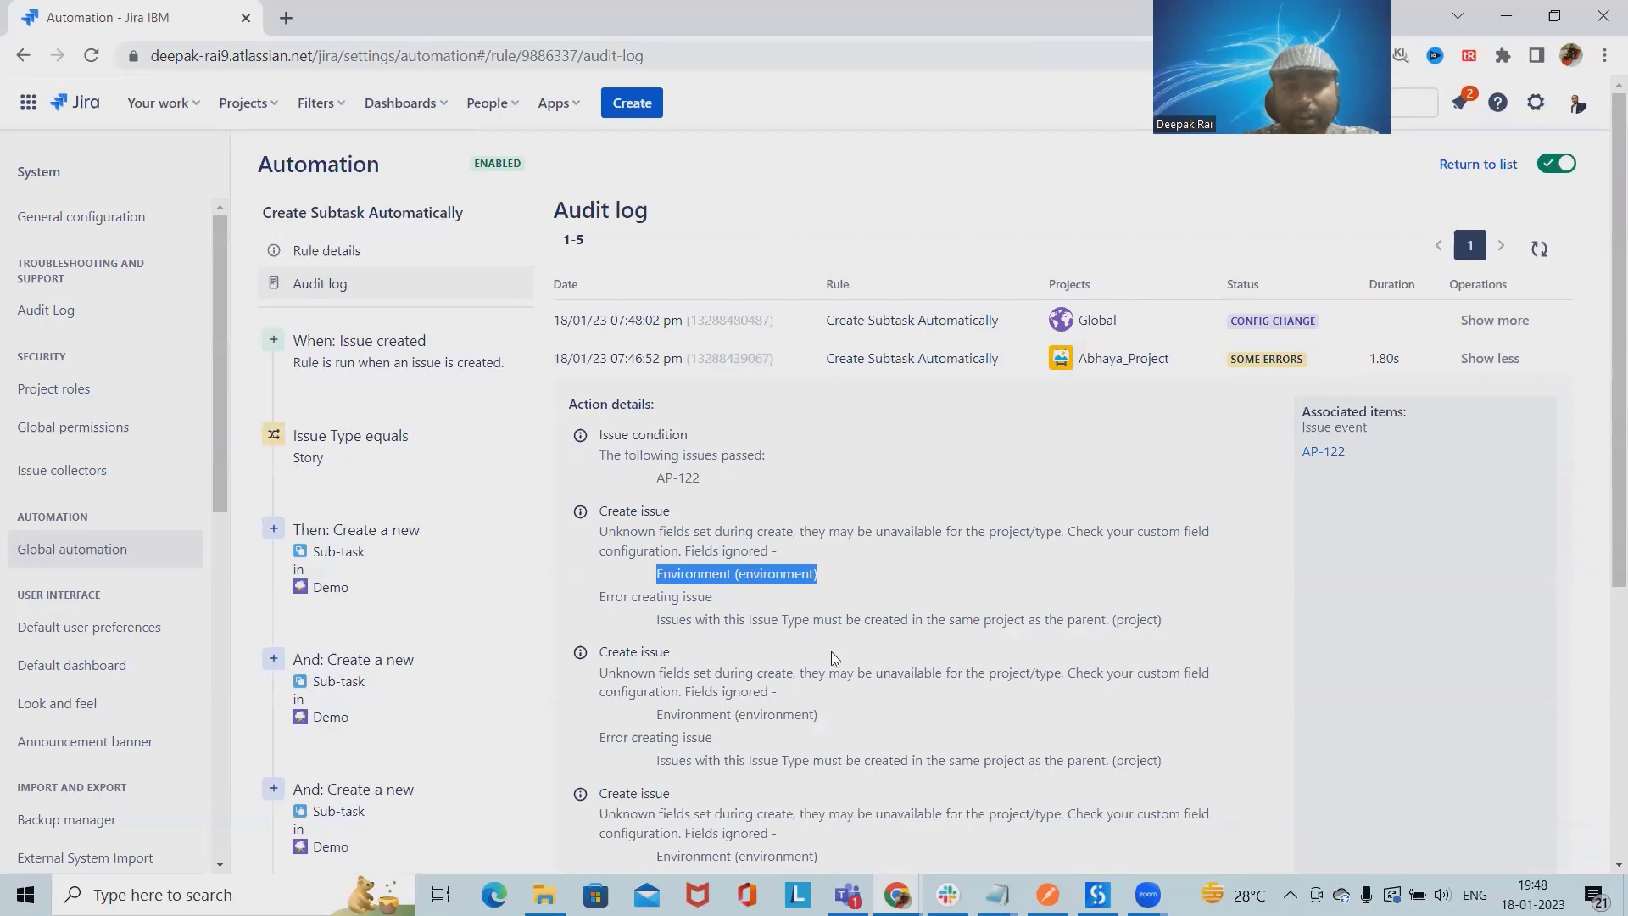
scroll(721, 509, "down", 3)
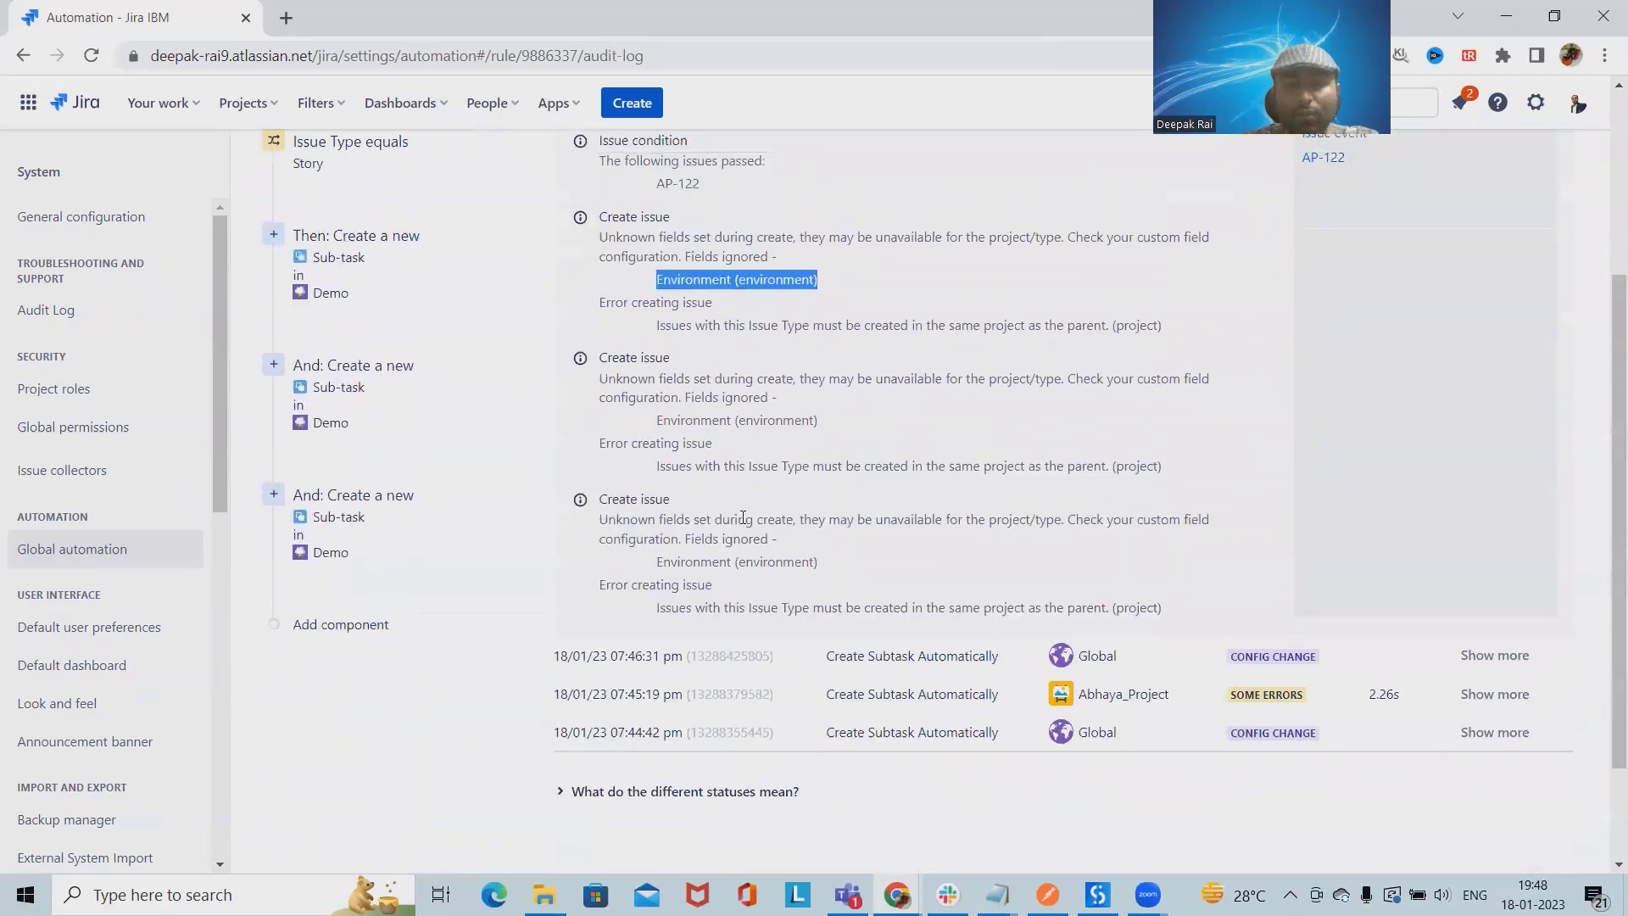
scroll(743, 517, "up", 3)
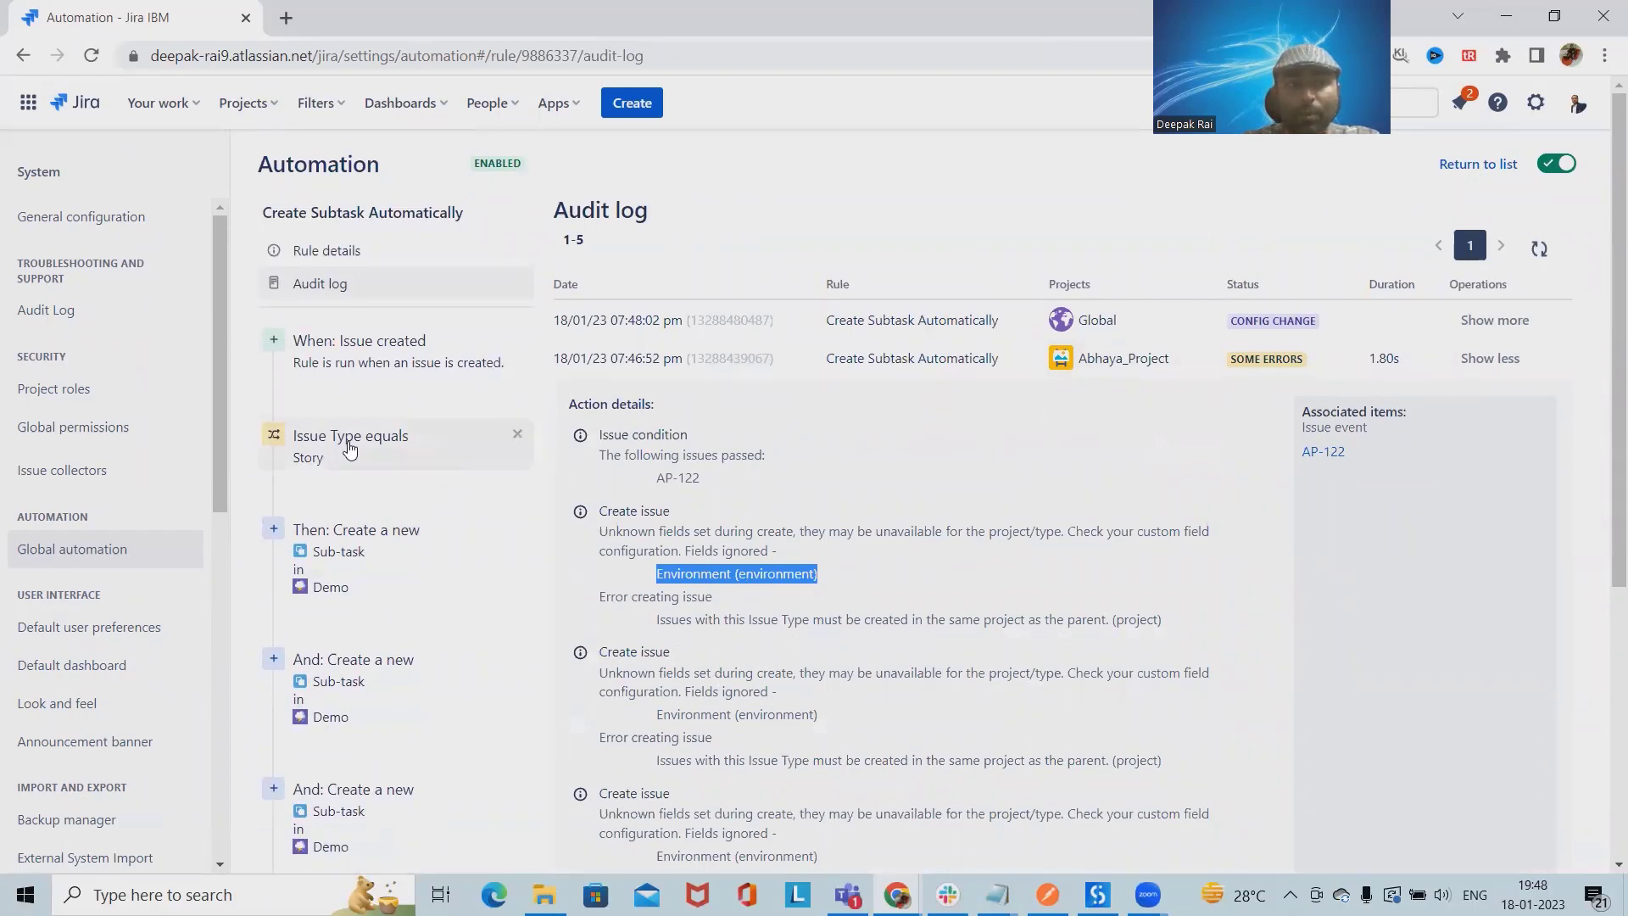
- Open the UAT sub-task's create action in the rule and bring up the options of its Environment field
left_click(356, 560)
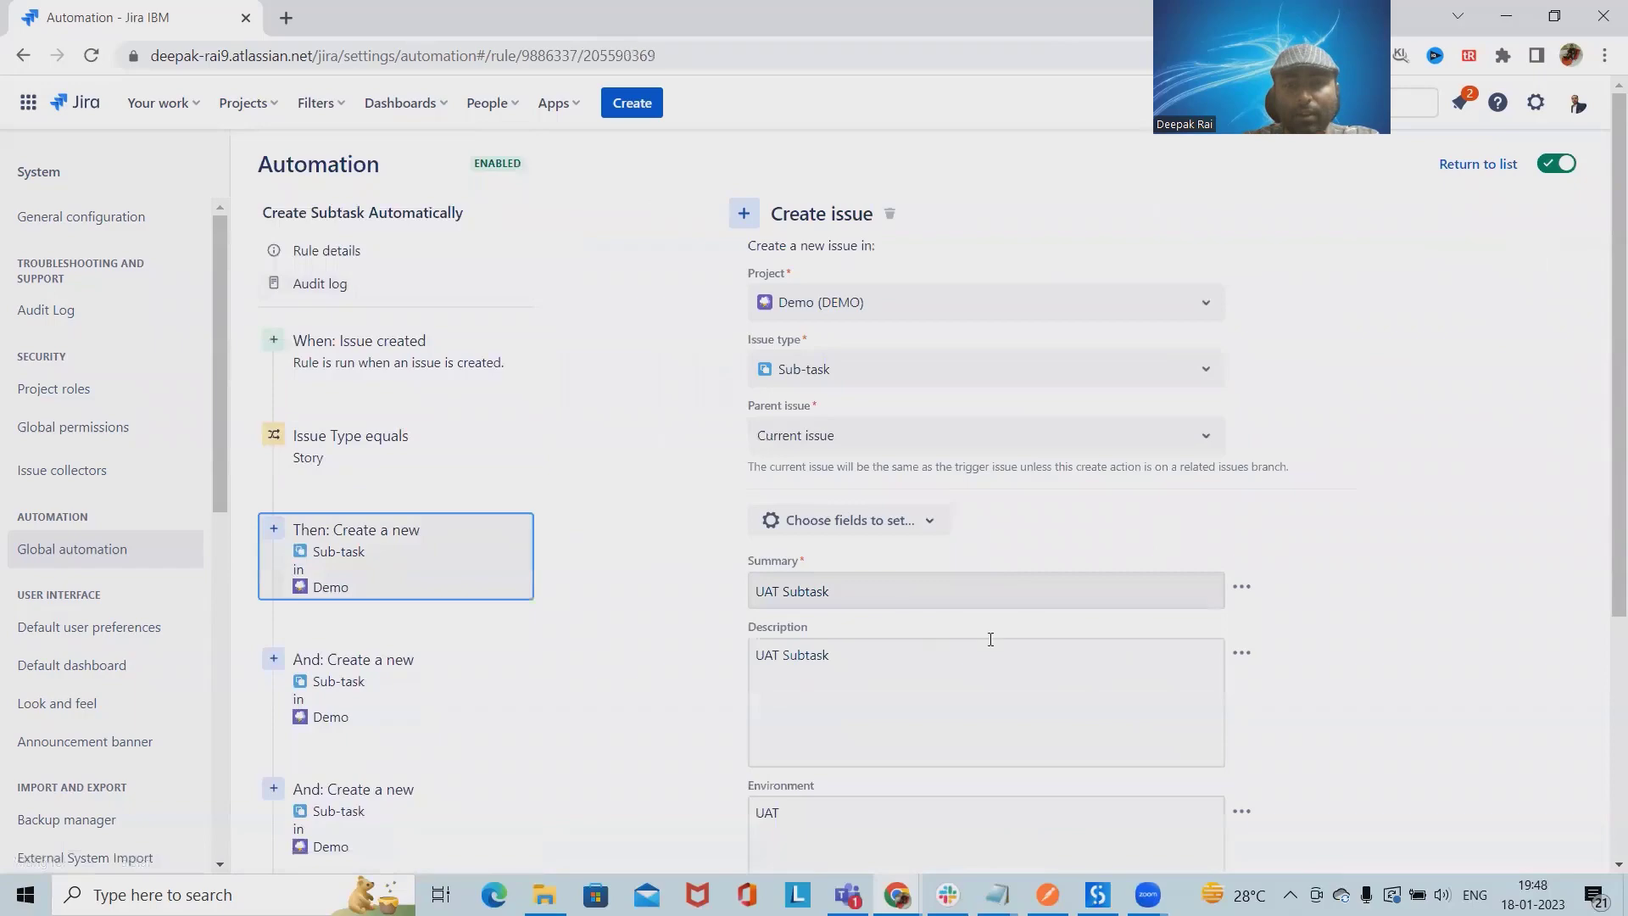
scroll(1003, 644, "down", 4)
scroll(1003, 636, "up", 1)
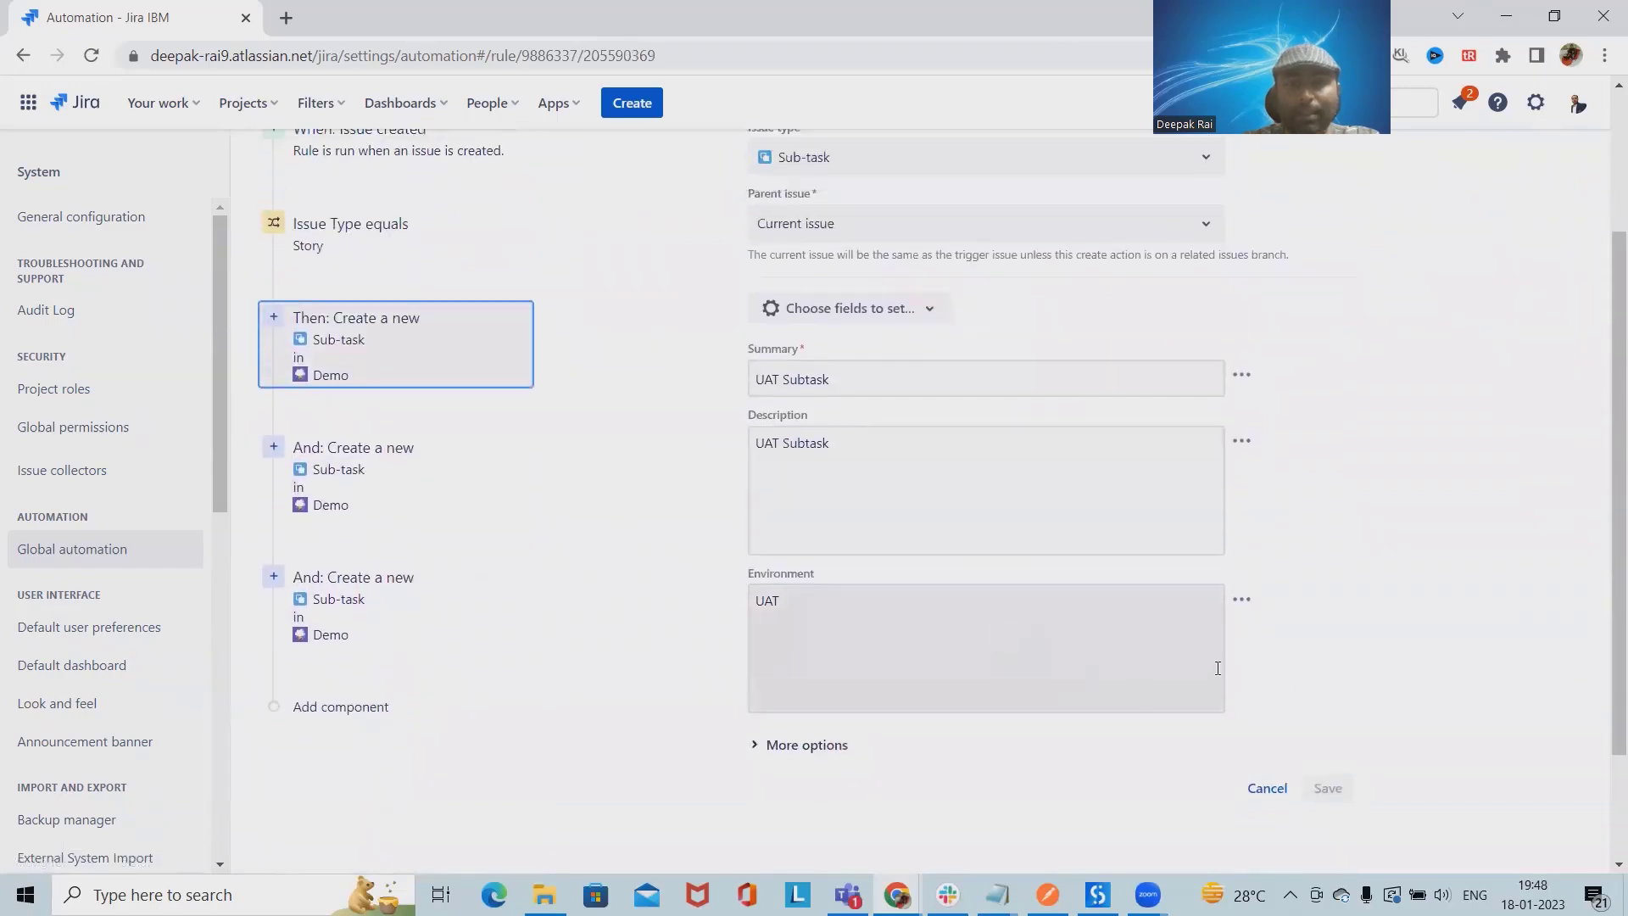
left_click(1241, 599)
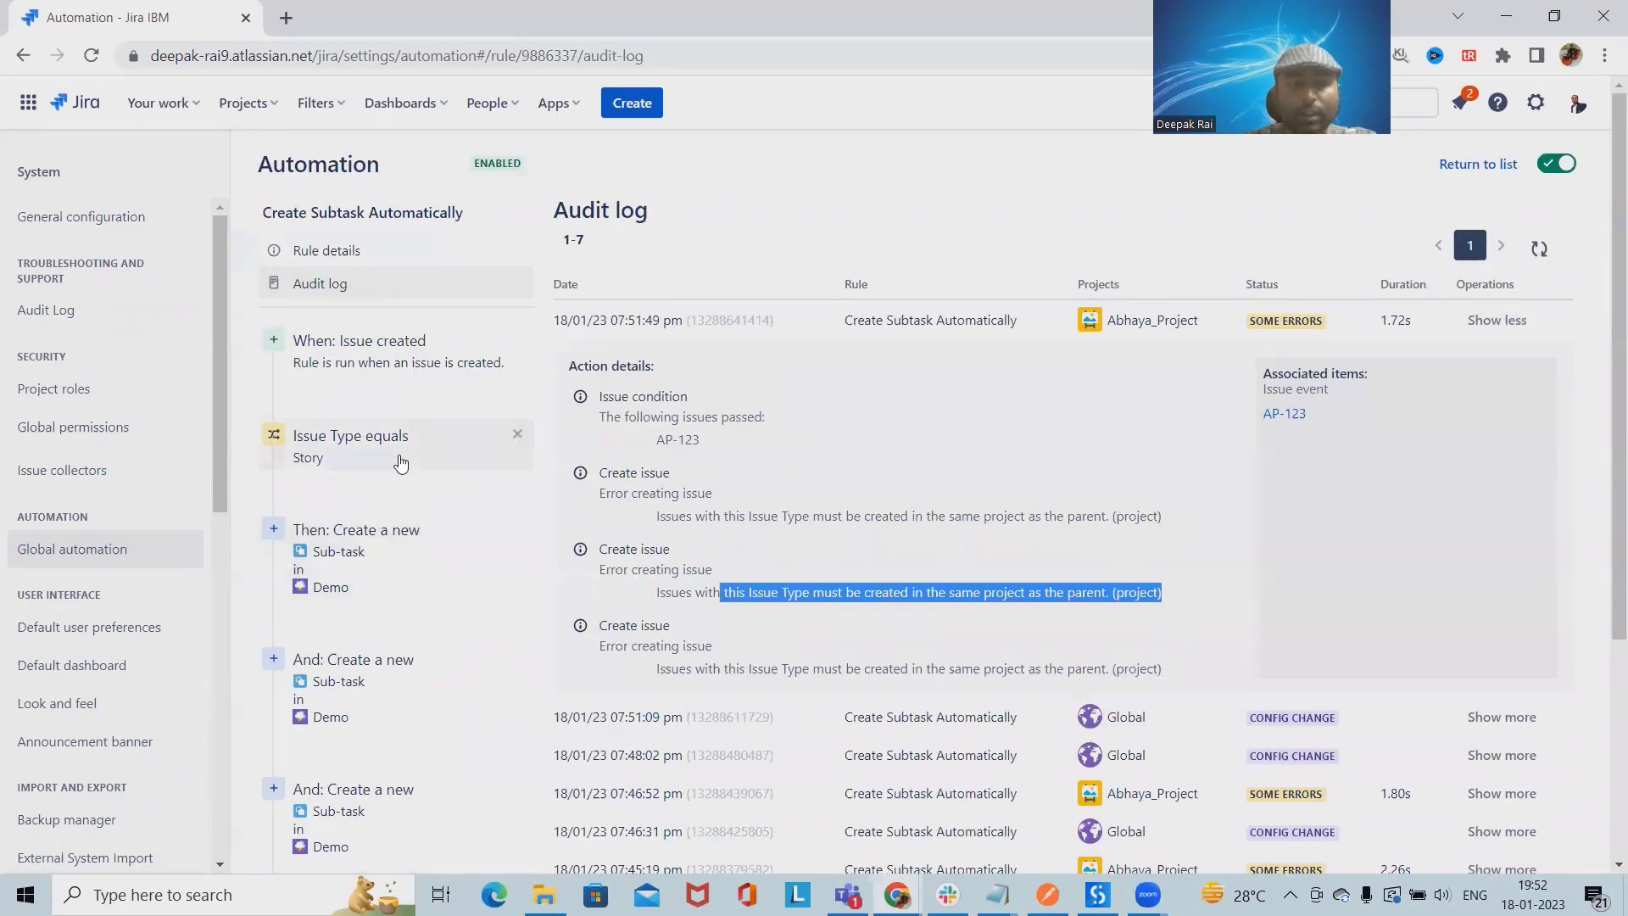
- Change the project of the UAT sub-task's create action to Abhaya_Project (AP) and save the action
left_click(373, 549)
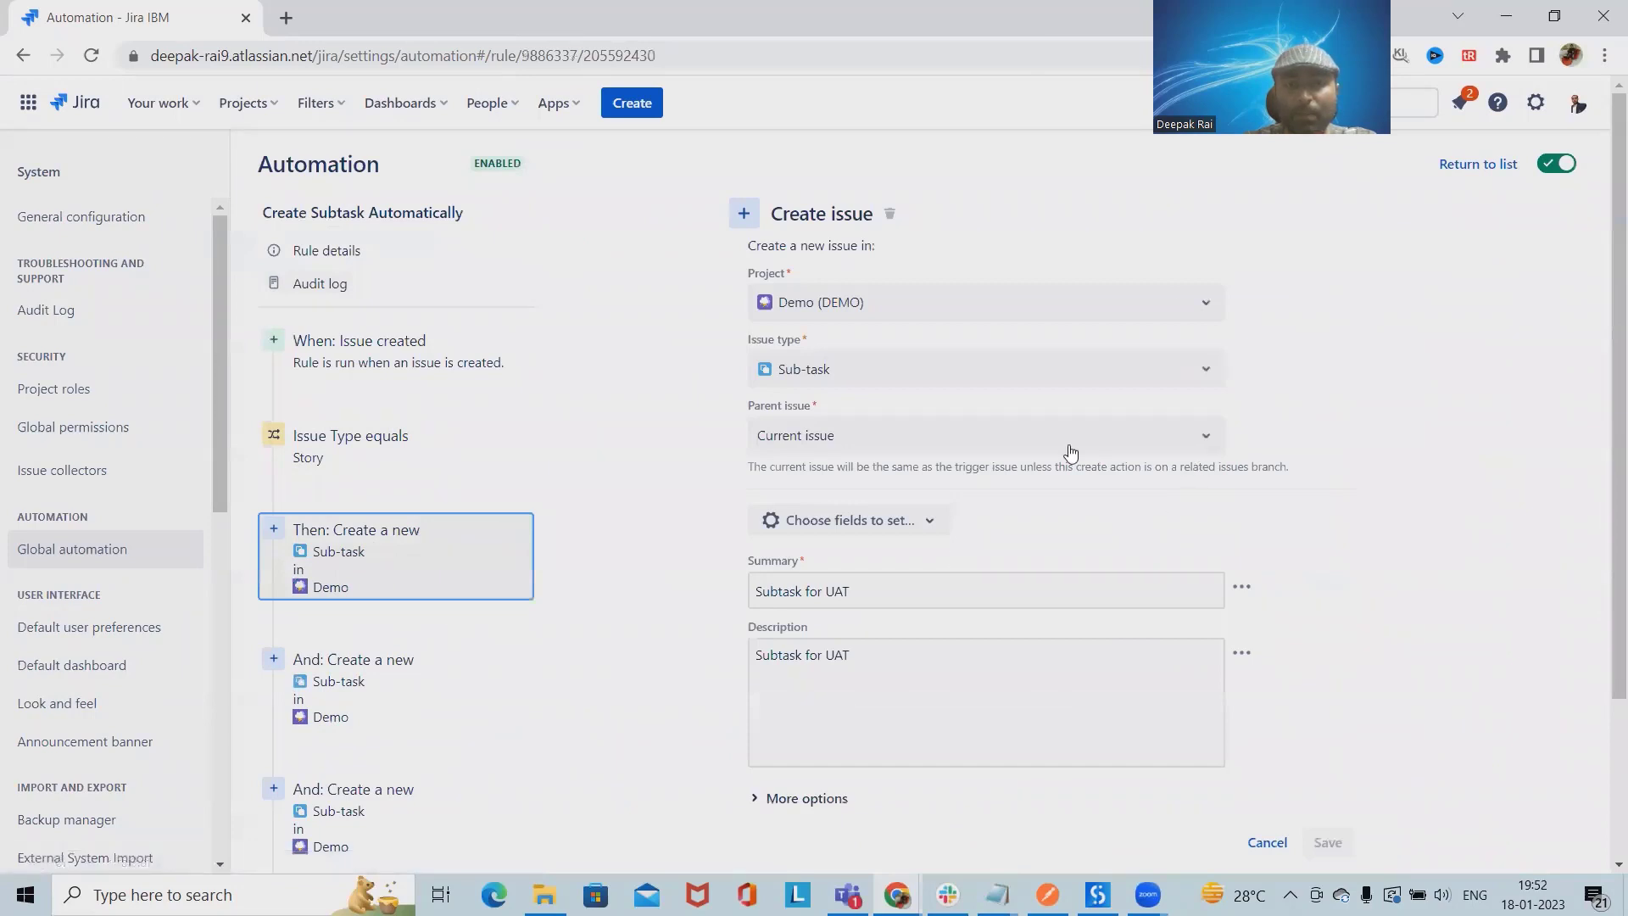
left_click(1014, 318)
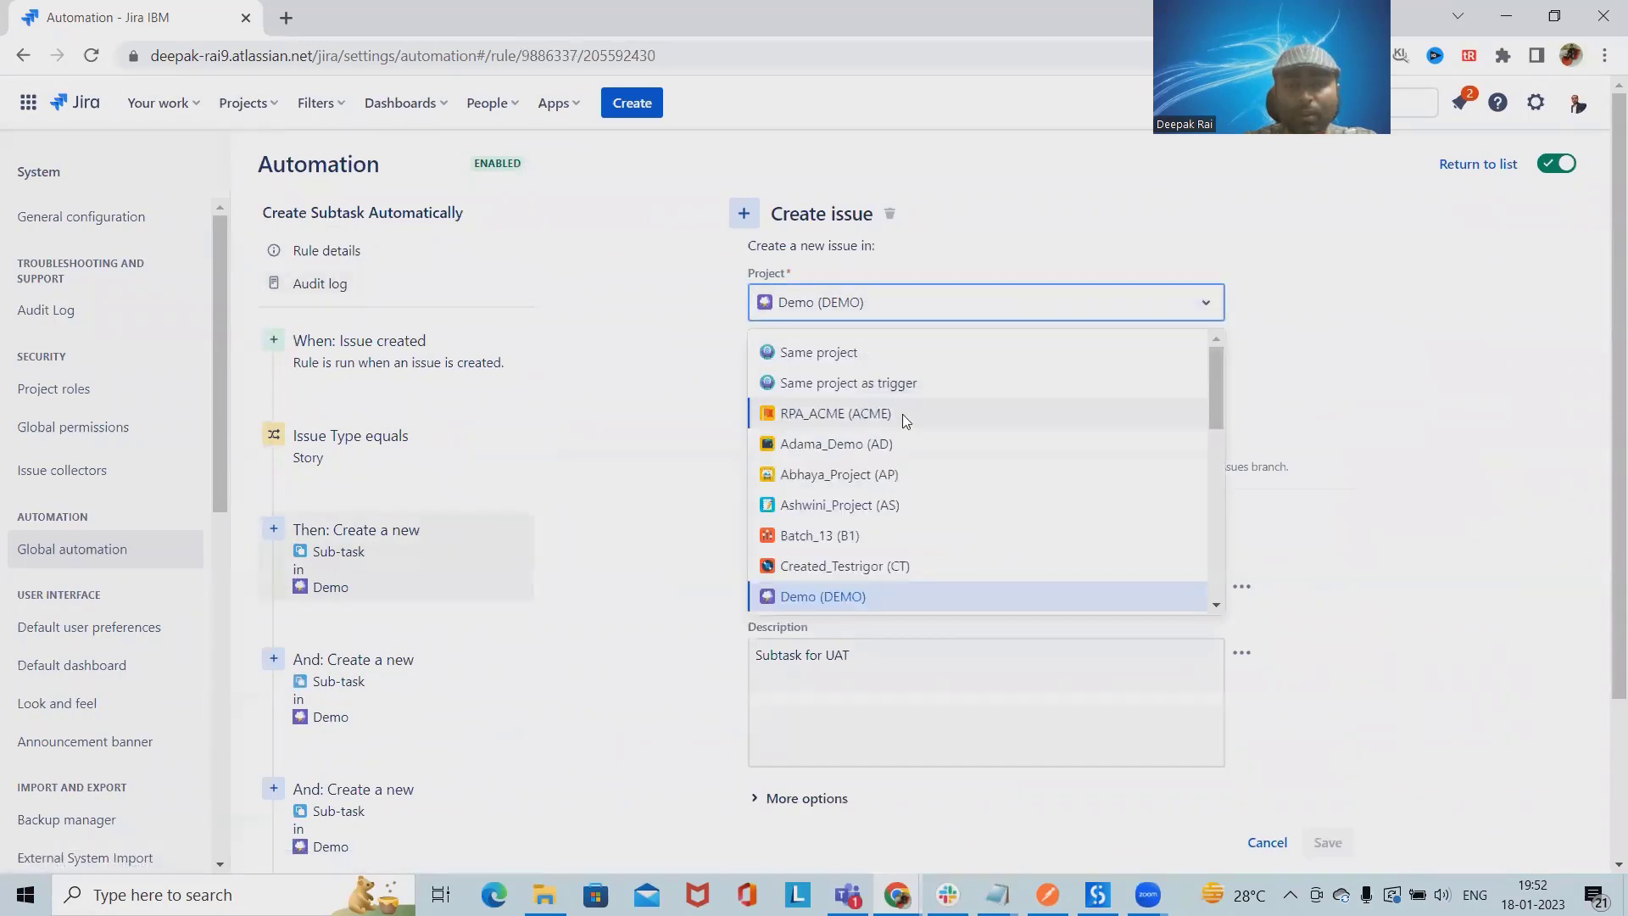
left_click(1226, 338)
left_click(1182, 310)
left_click(839, 474)
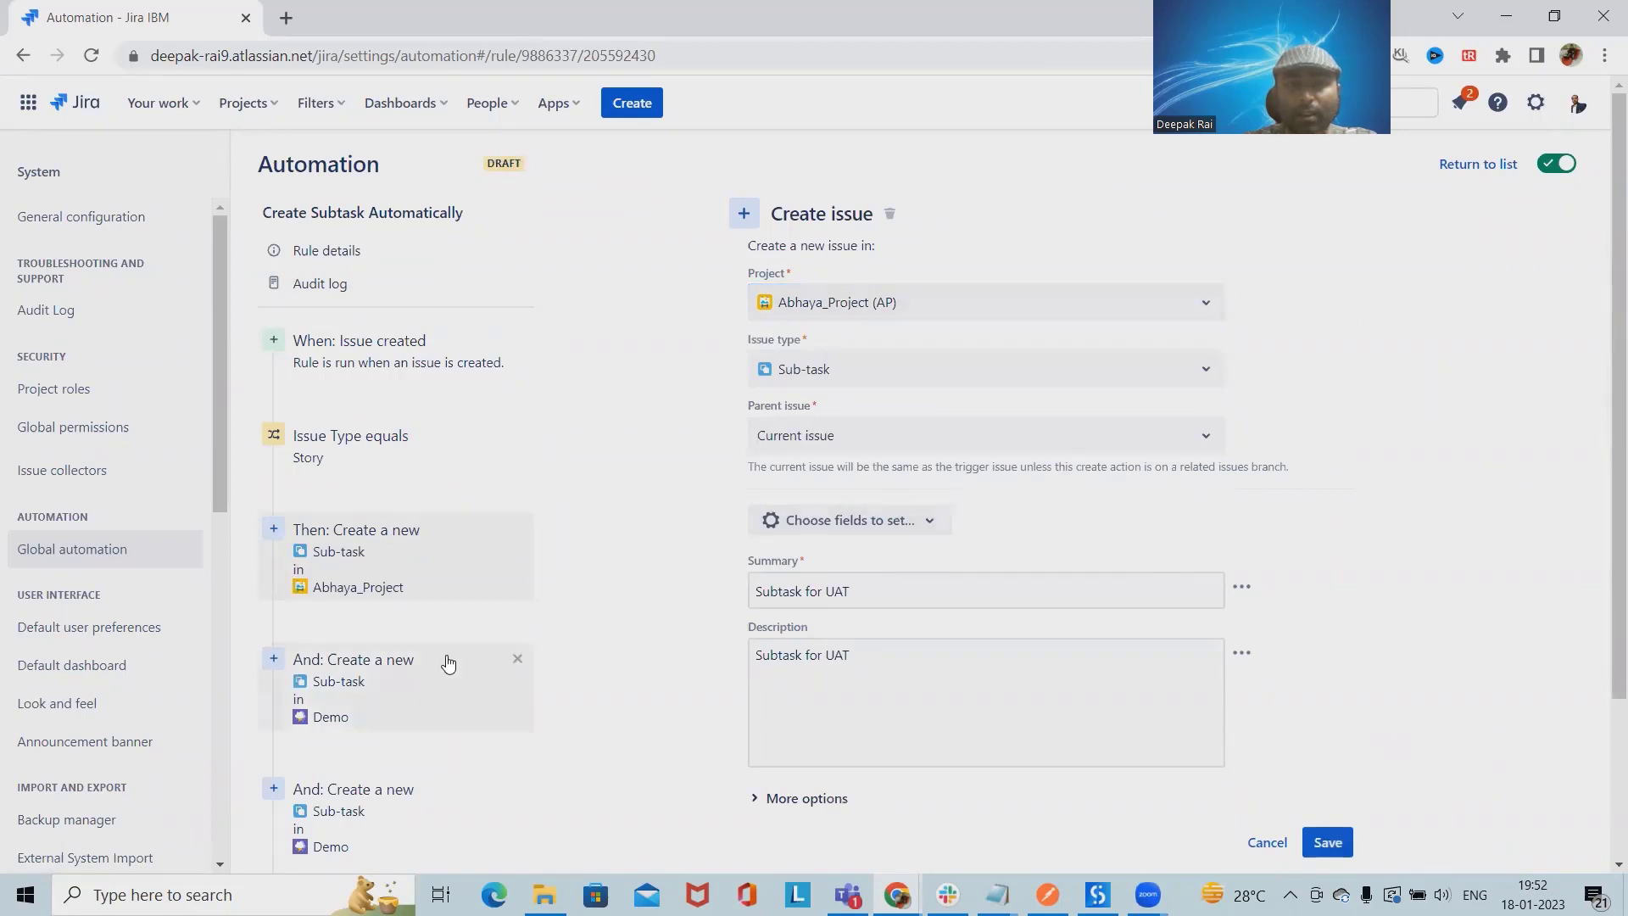
left_click(1327, 842)
- Change the project of the QA sub-task's create action to Abhaya_Project (AP) and save the action
left_click(1075, 299)
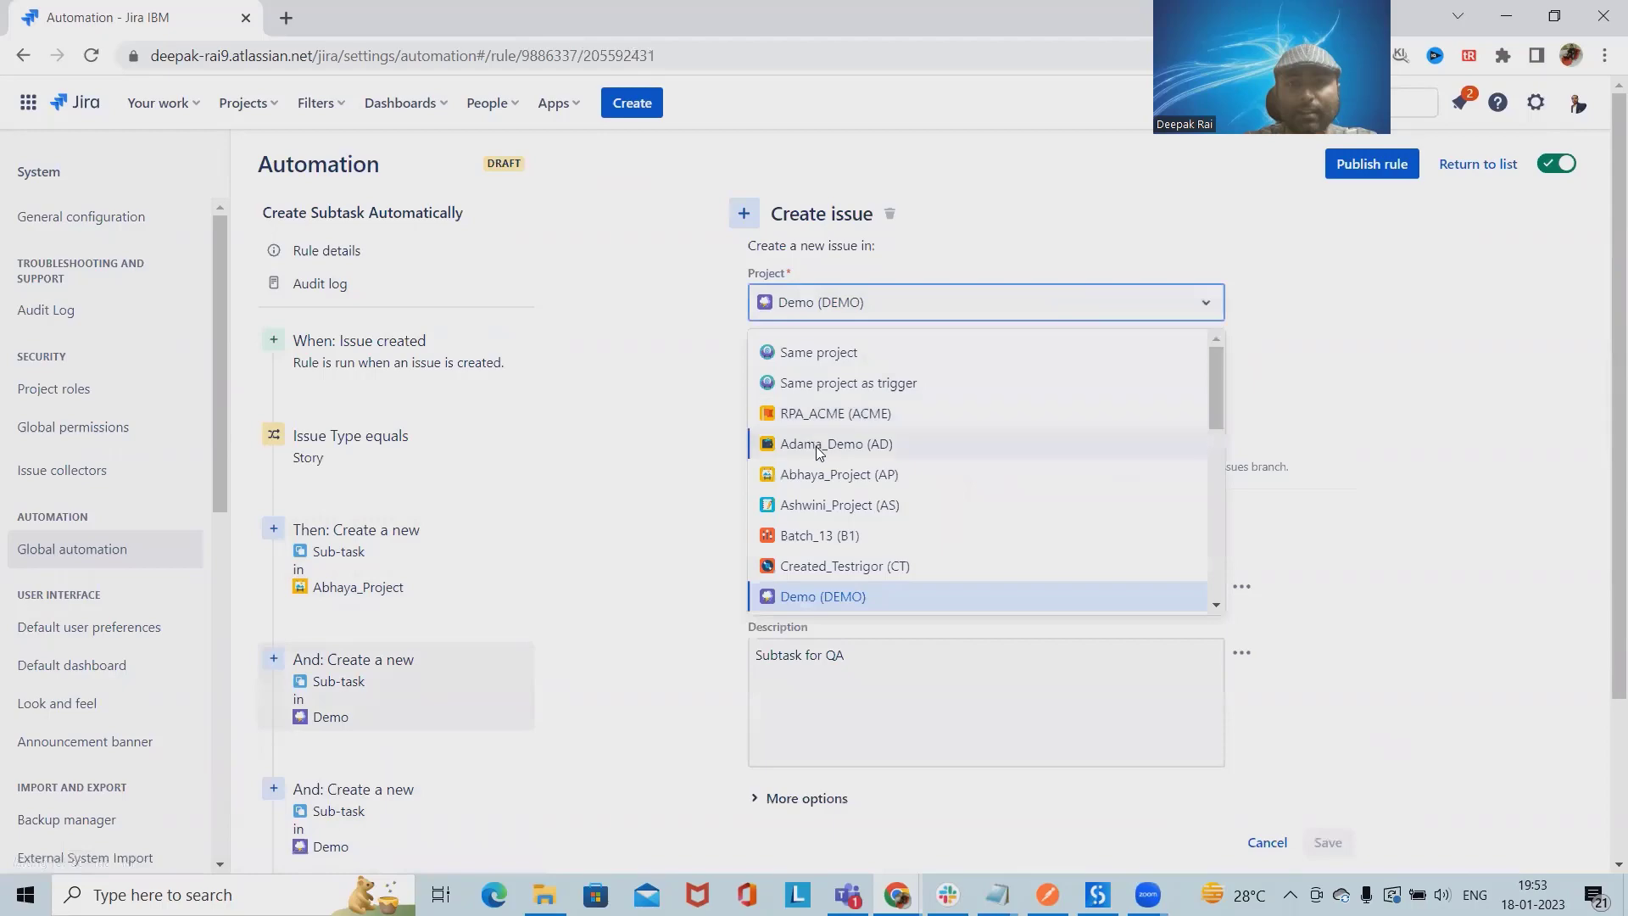
left_click(867, 480)
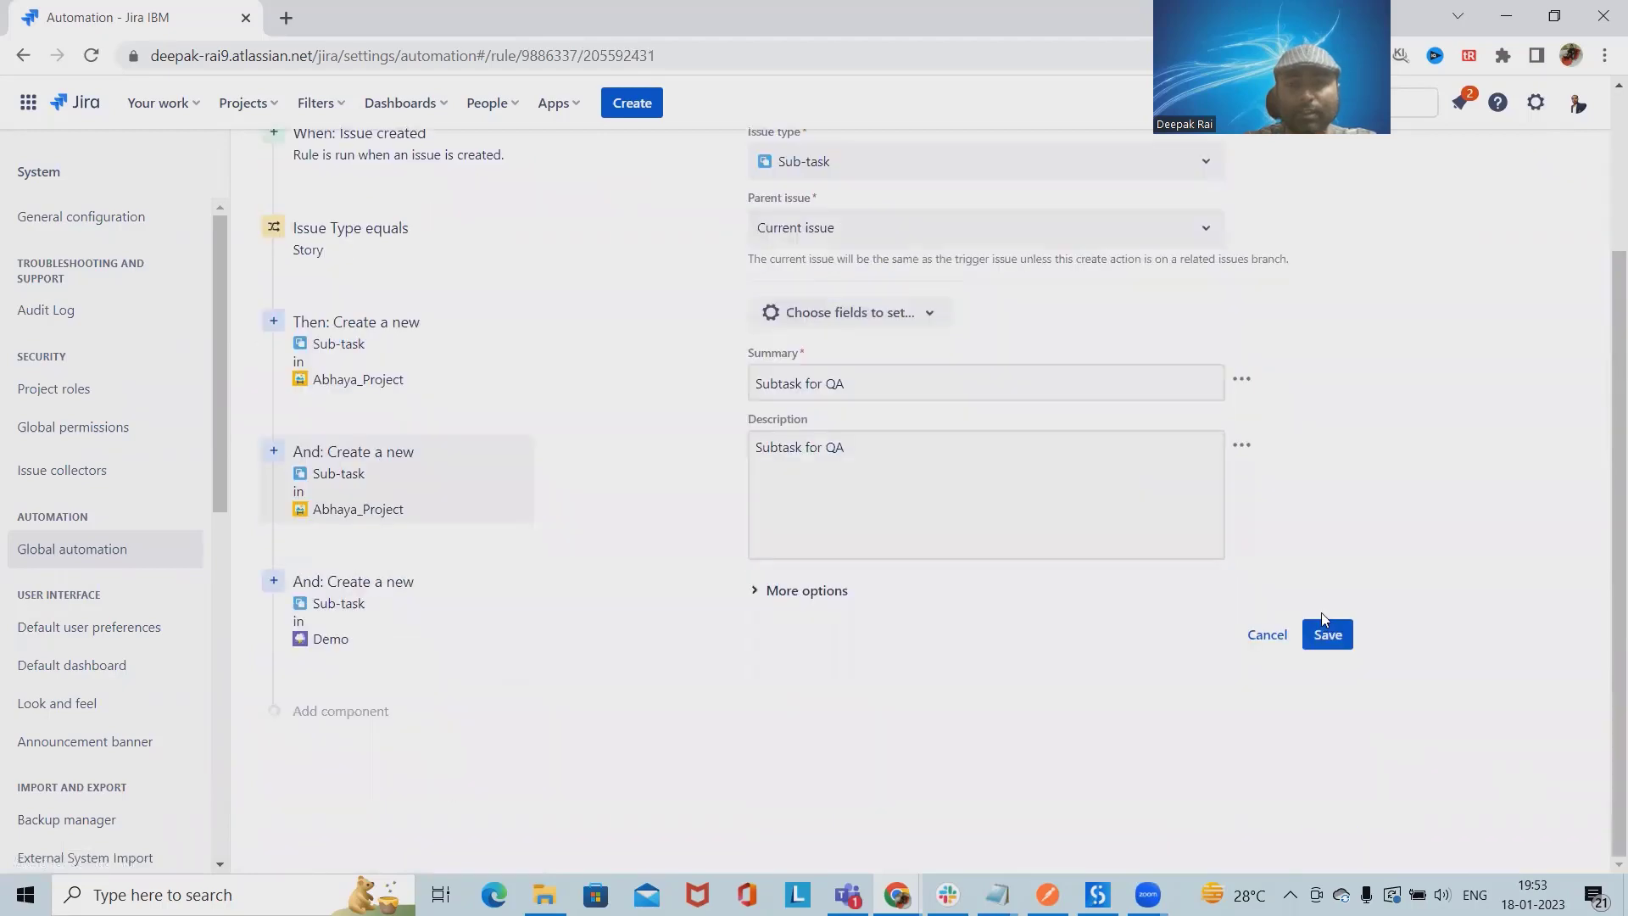
left_click(1325, 633)
- Set the Dev sub-task action's project to Abhaya_Project (AP), save it and publish the updated rule
left_click(407, 770)
left_click(1112, 313)
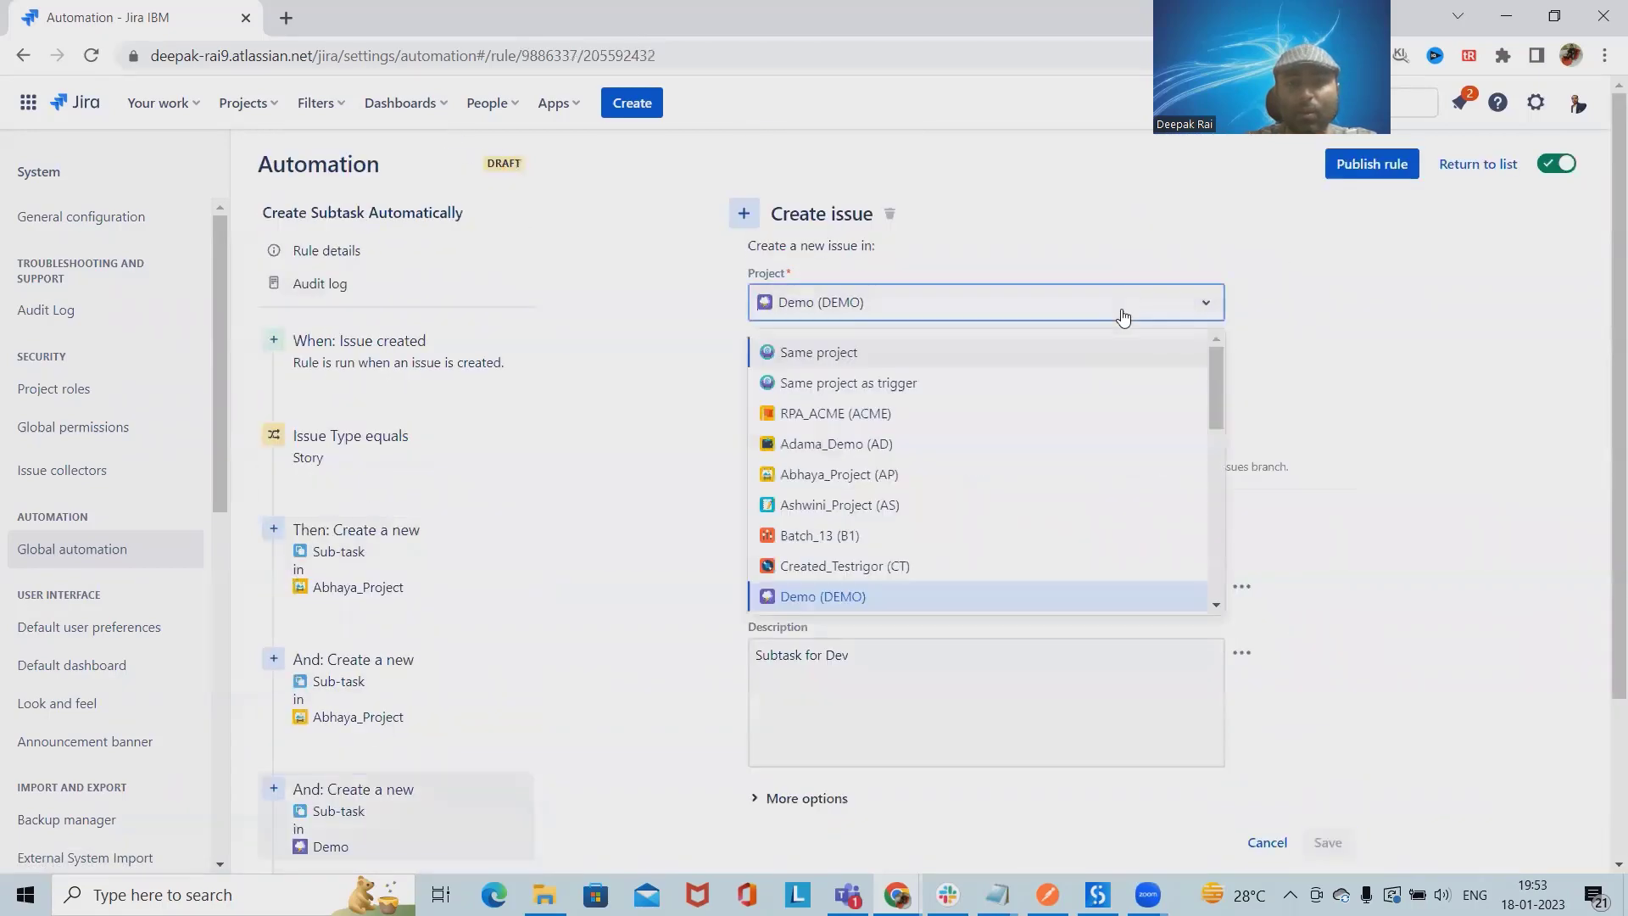
left_click(860, 476)
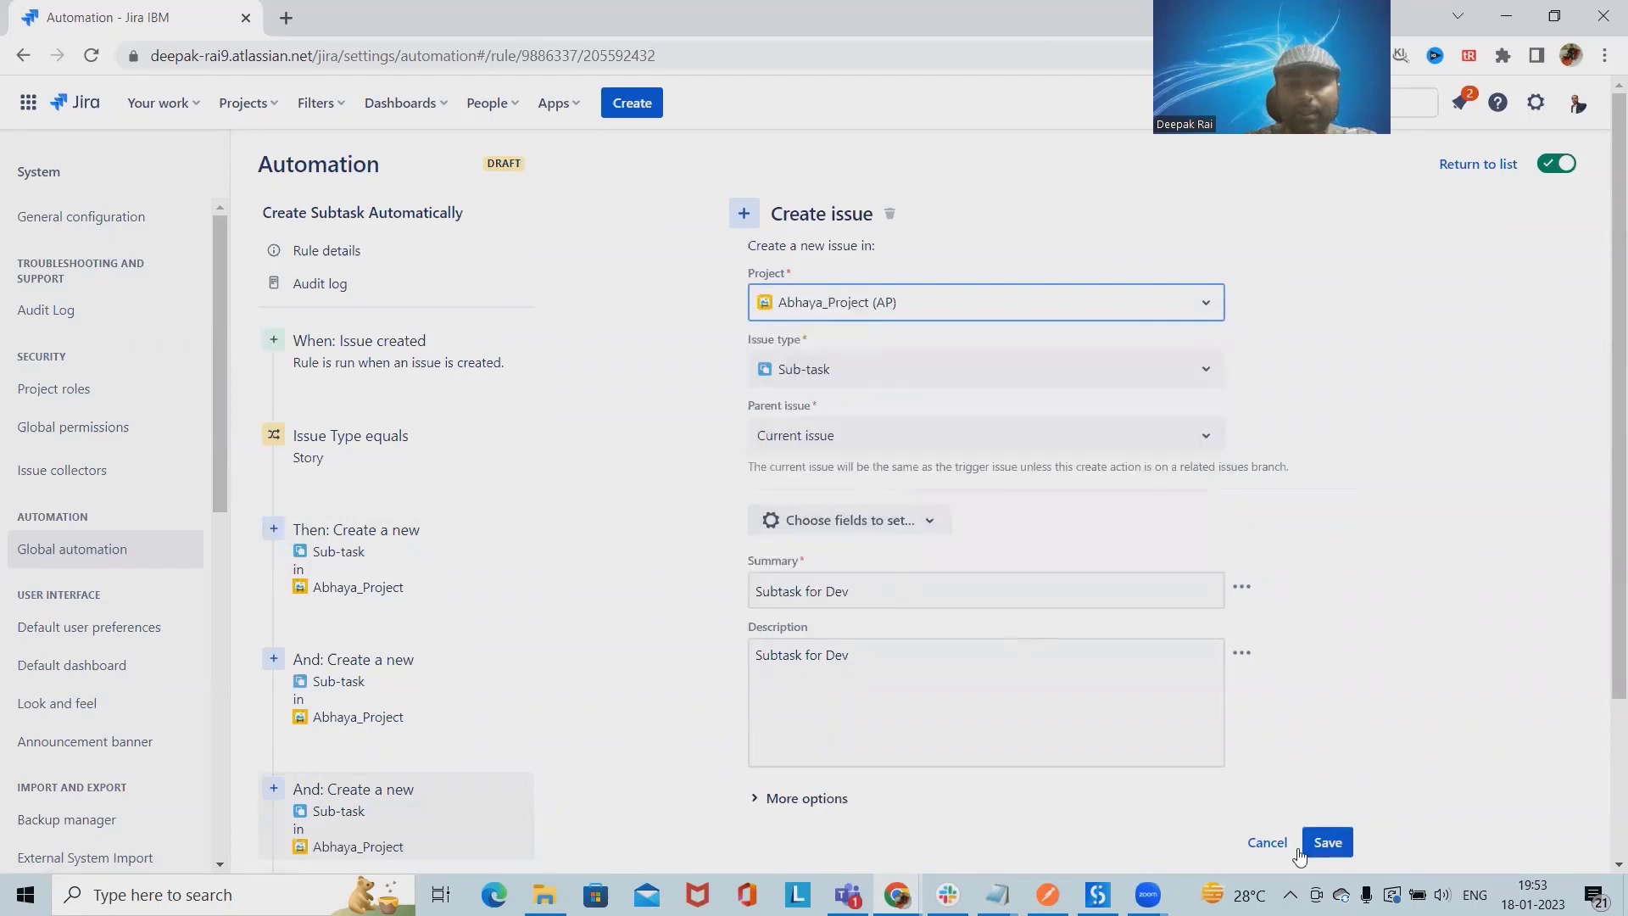
left_click(1327, 843)
left_click(1199, 359)
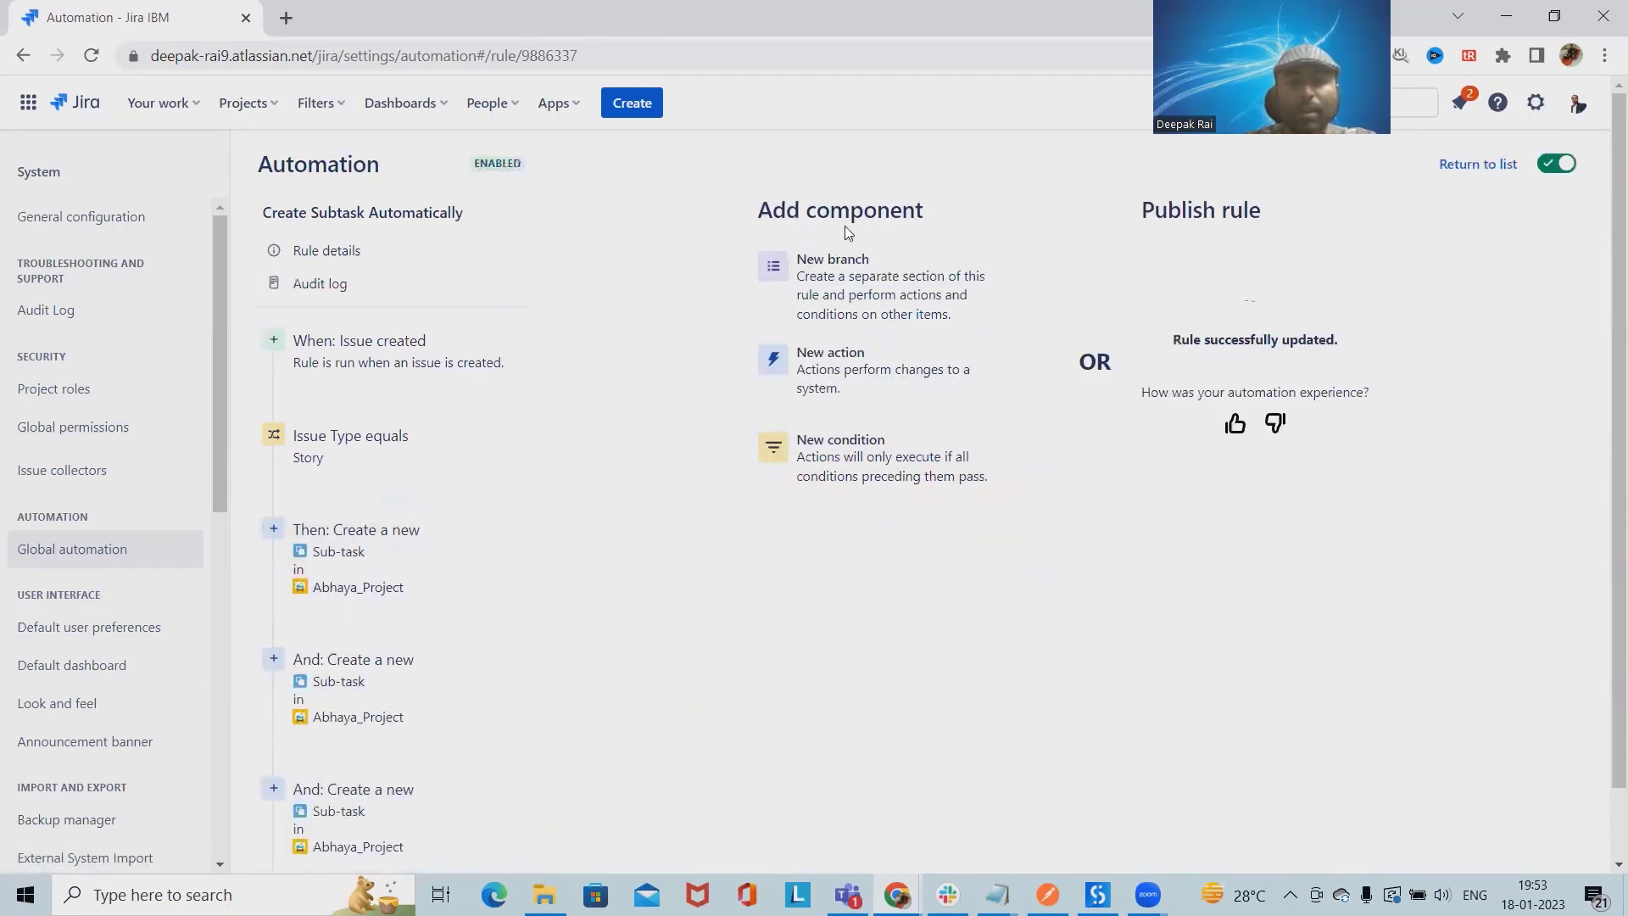
- Create a story in Abhaya_Project (AP) with the summary "Automation rule for user story" and open it to check its subtasks
left_click(649, 110)
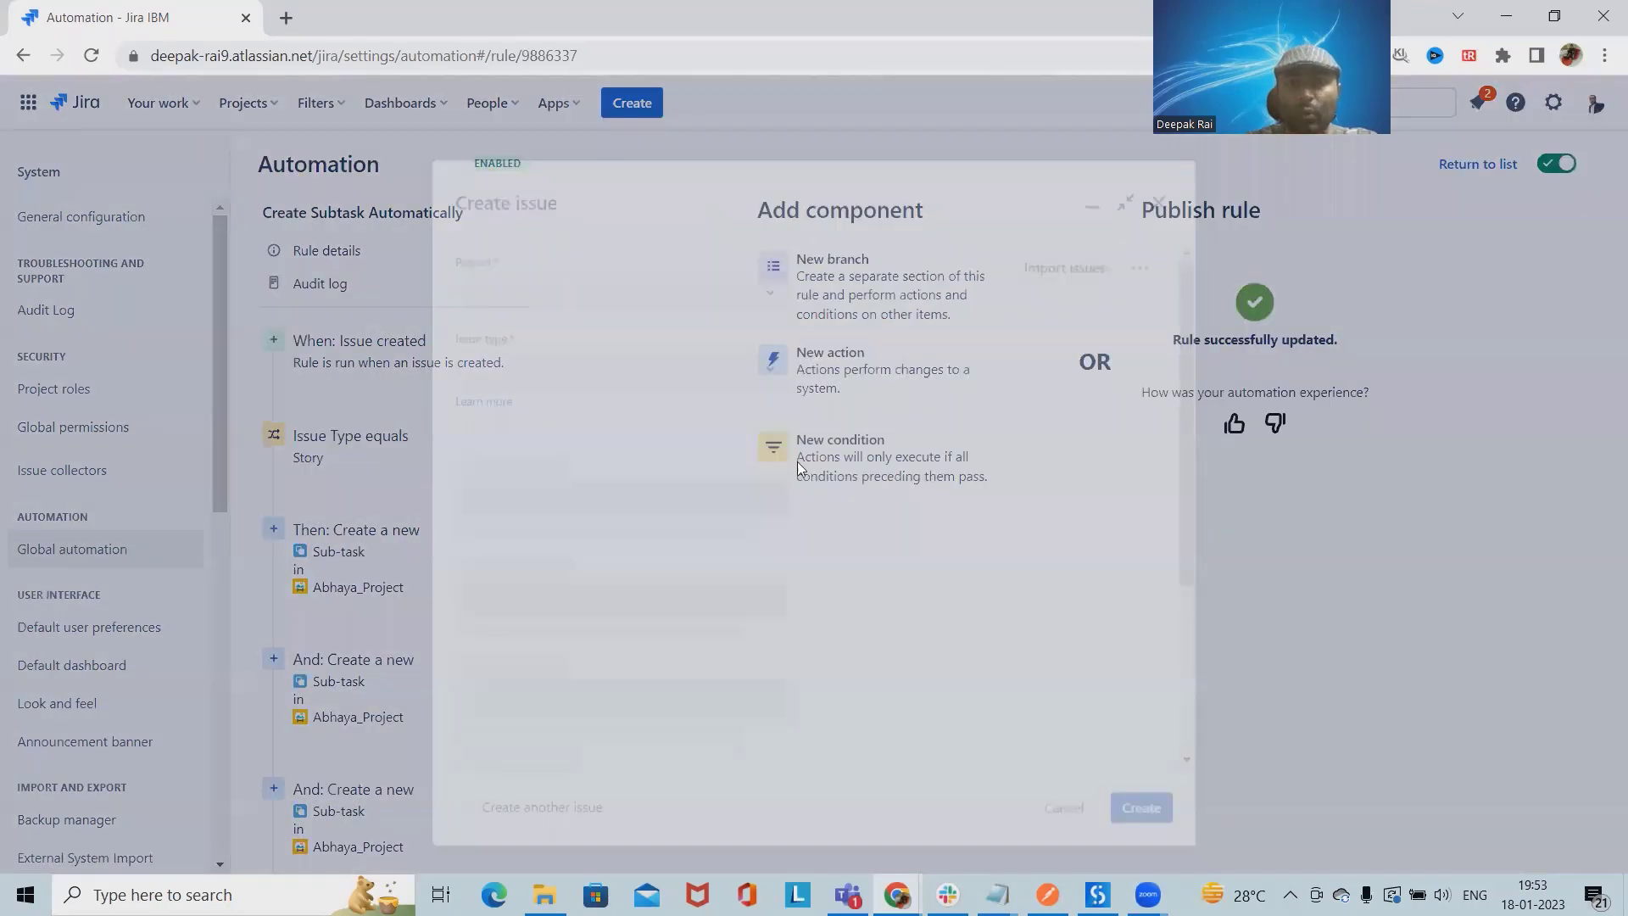
left_click(554, 552)
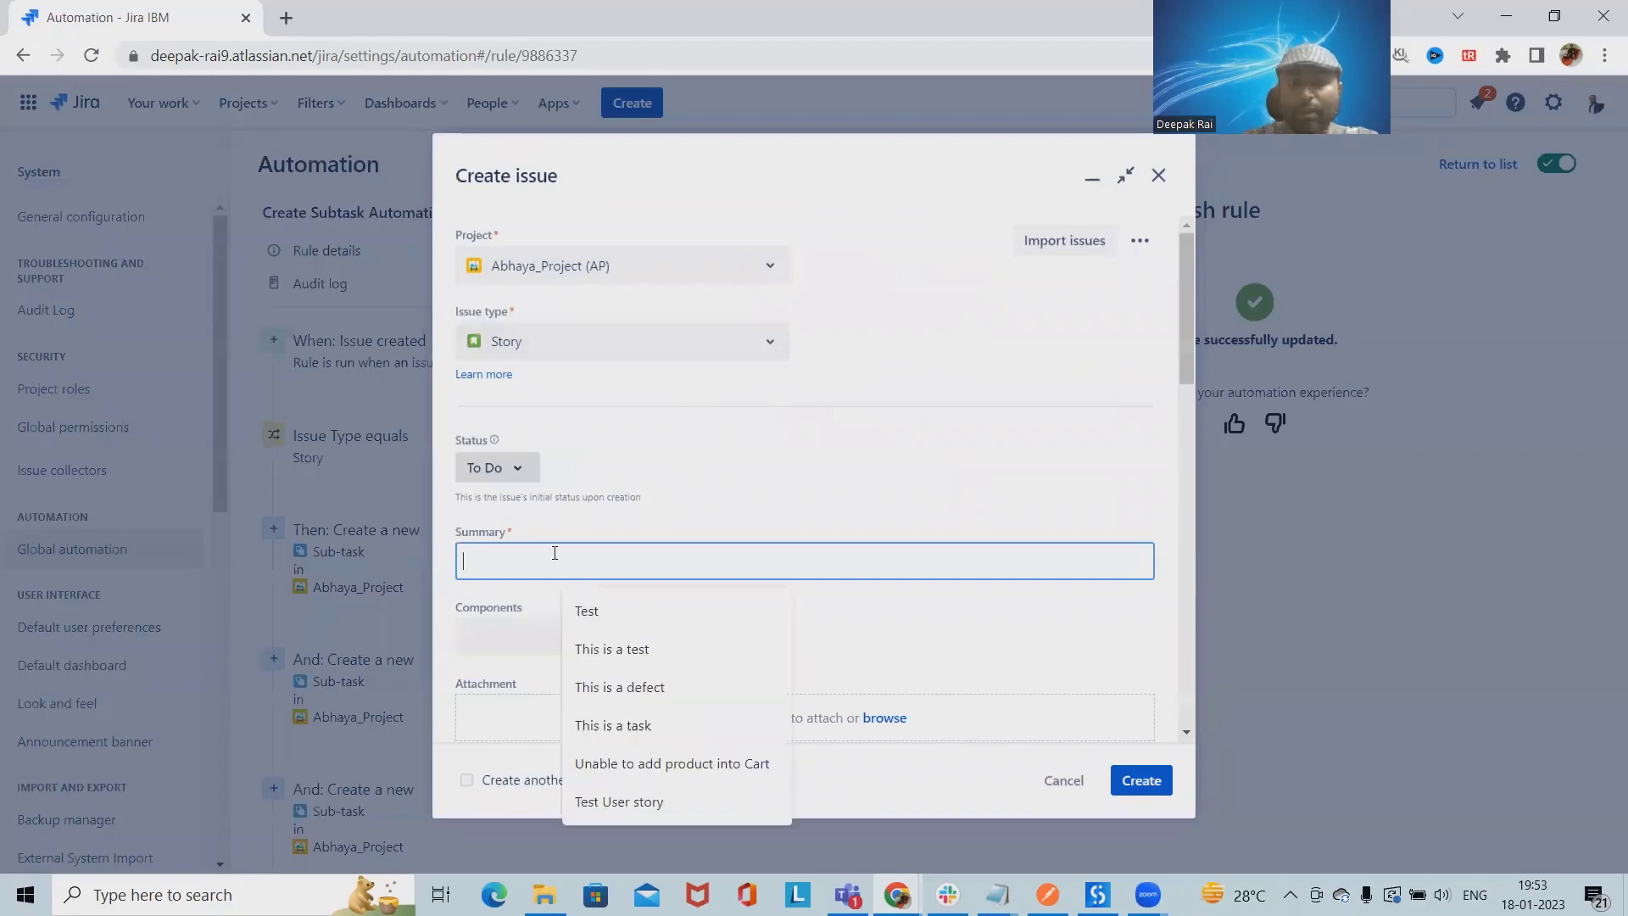
type("Automat")
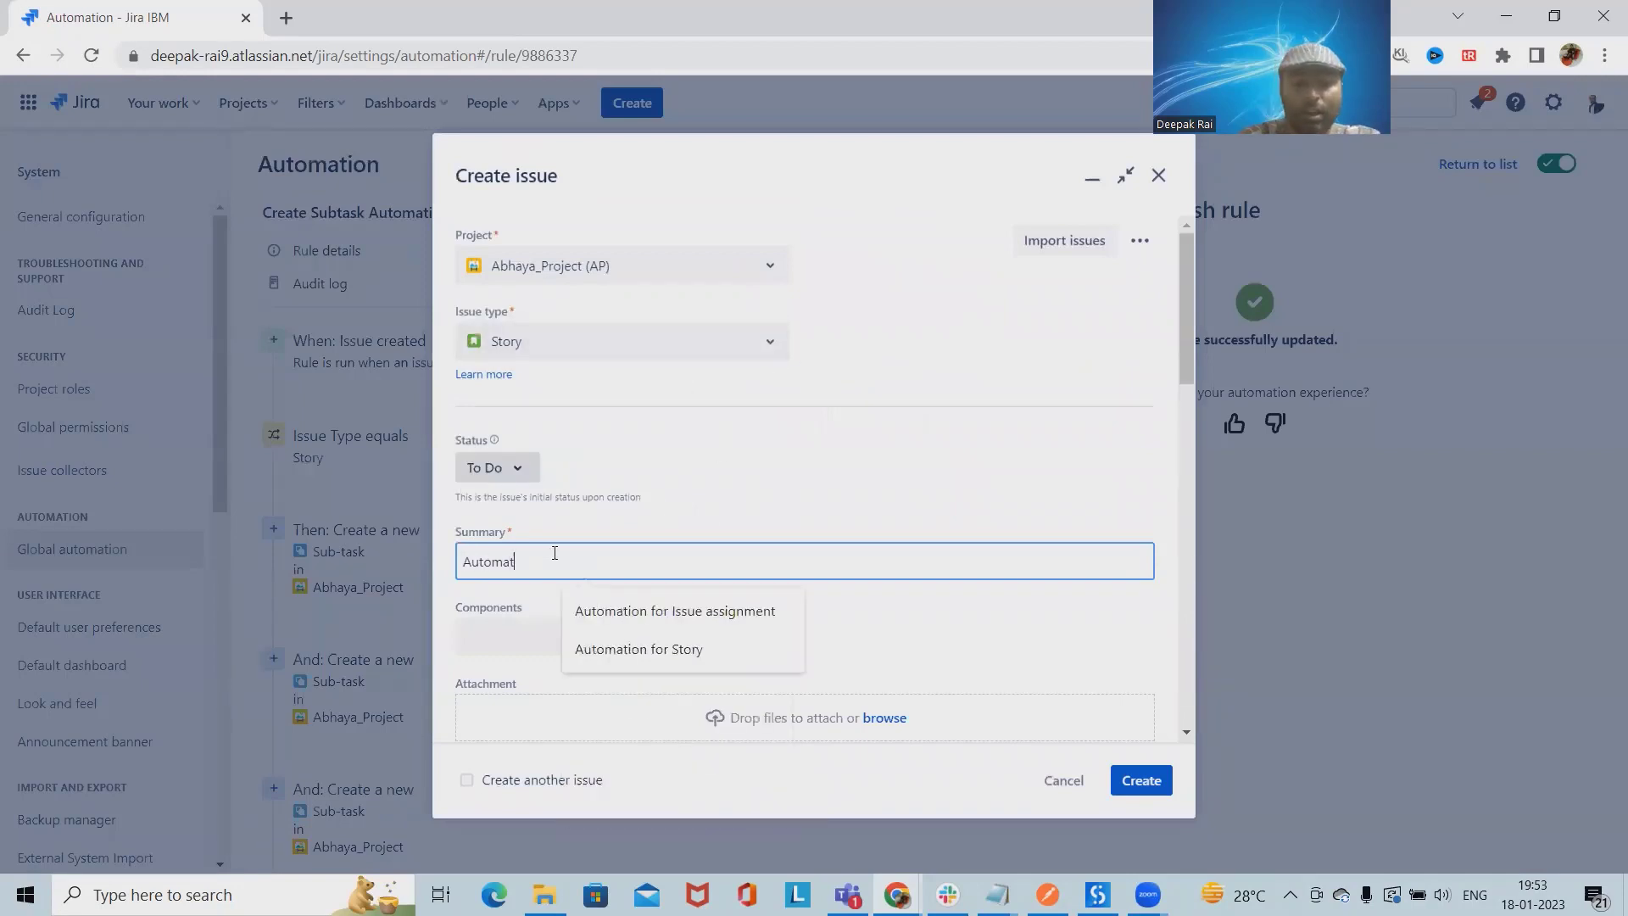
type("ion rul")
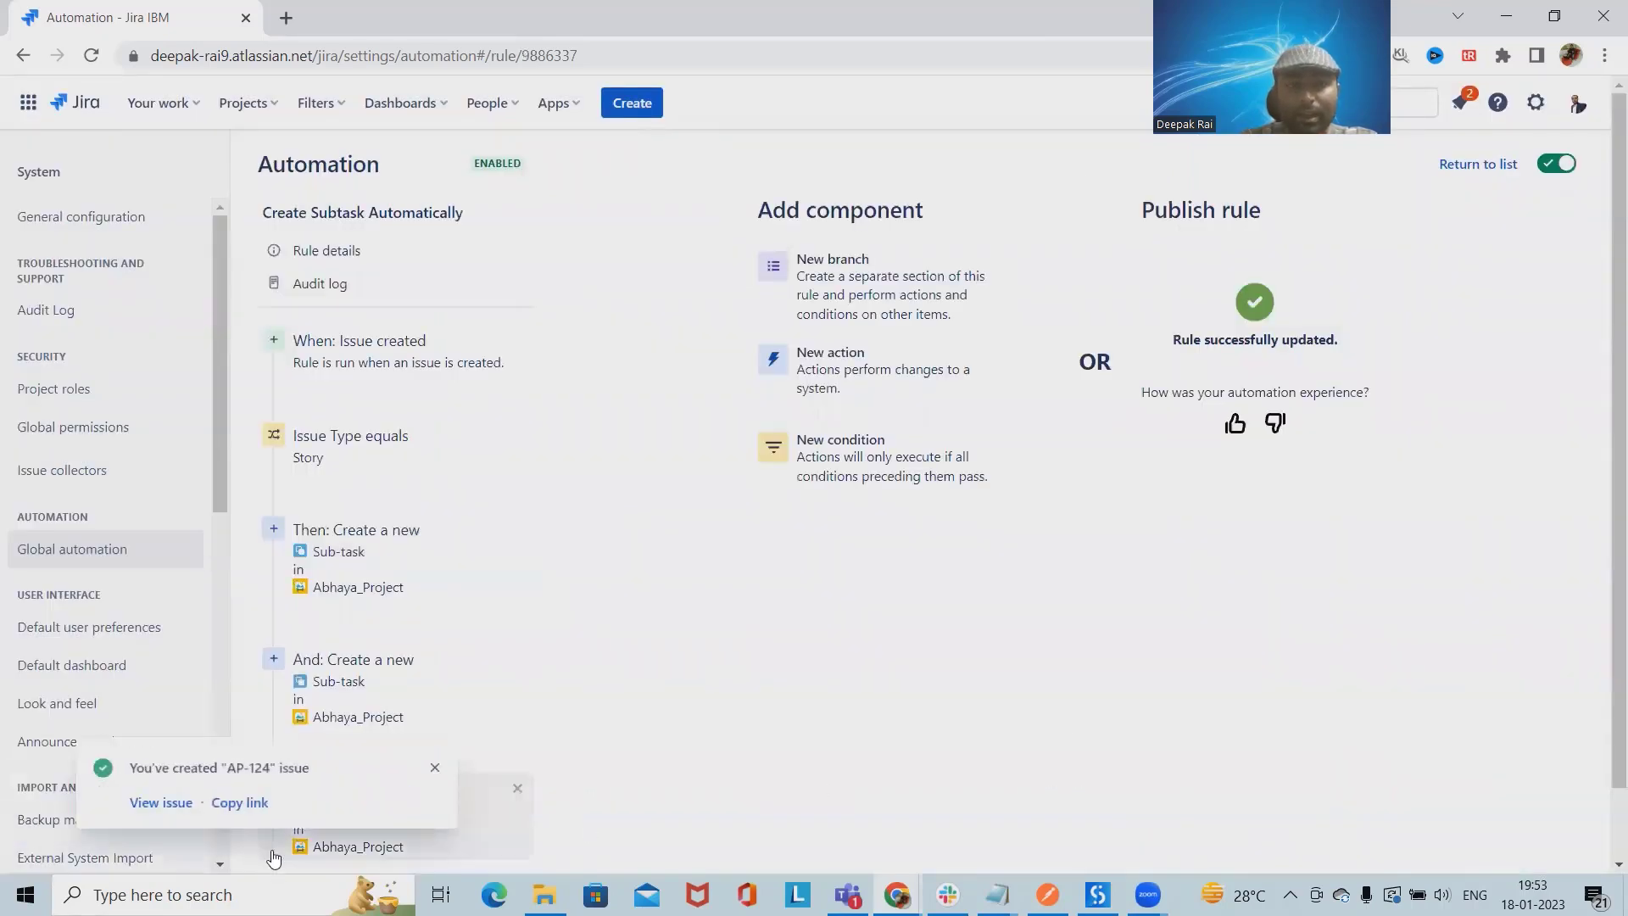
left_click(149, 806)
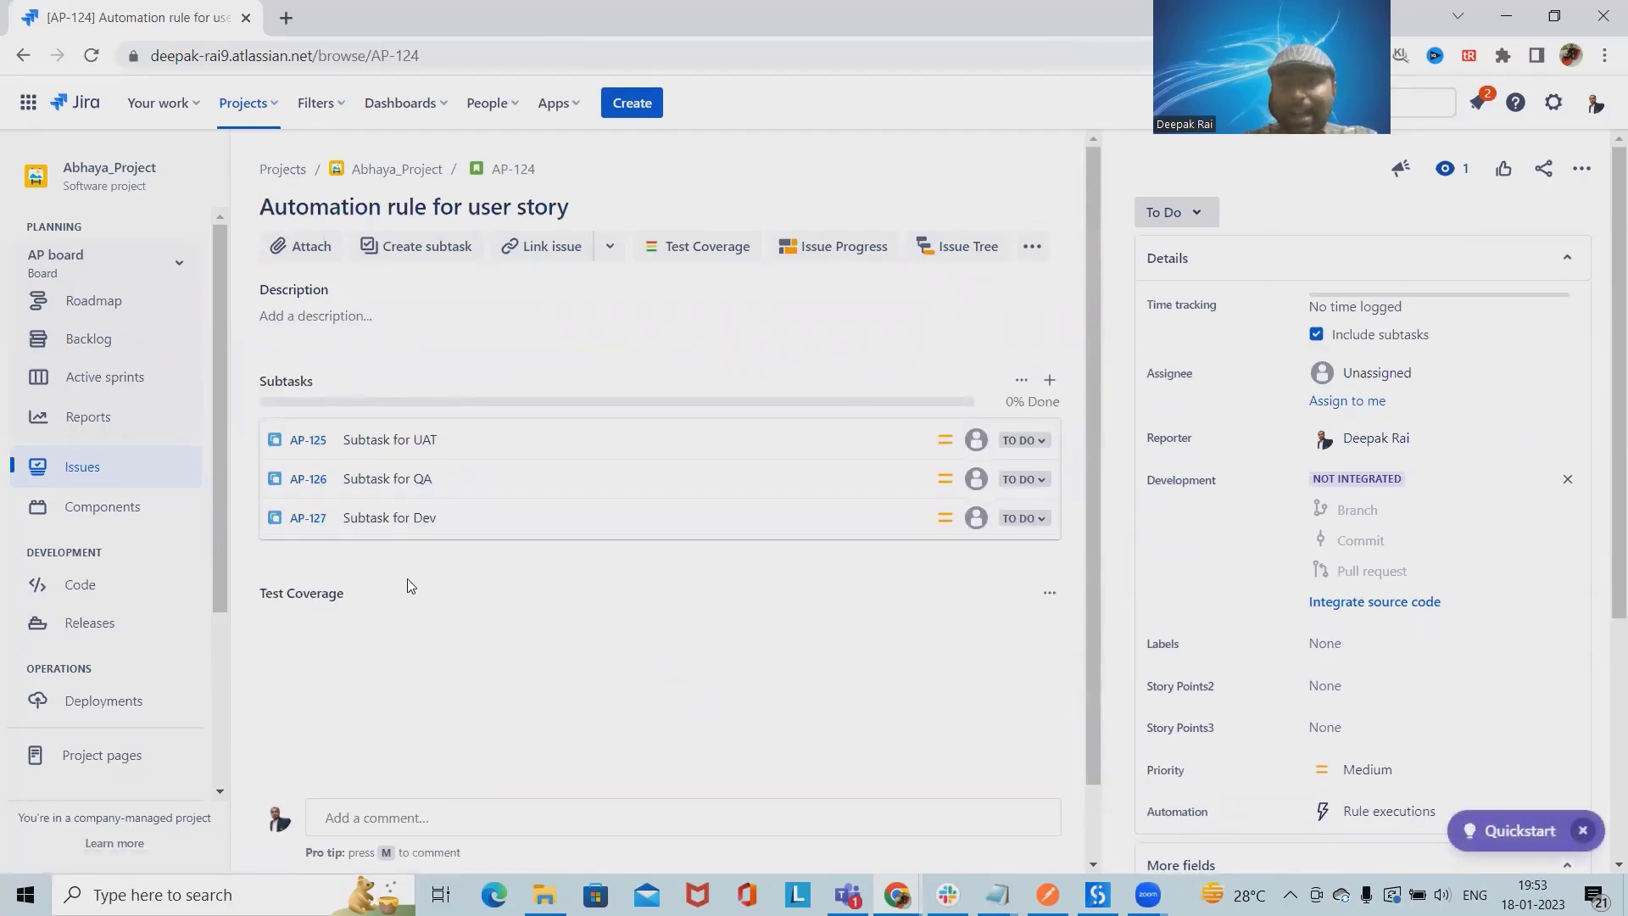
- Examine the new story's history and work log for entries about the automatically created subtasks
scroll(533, 671, "down", 3)
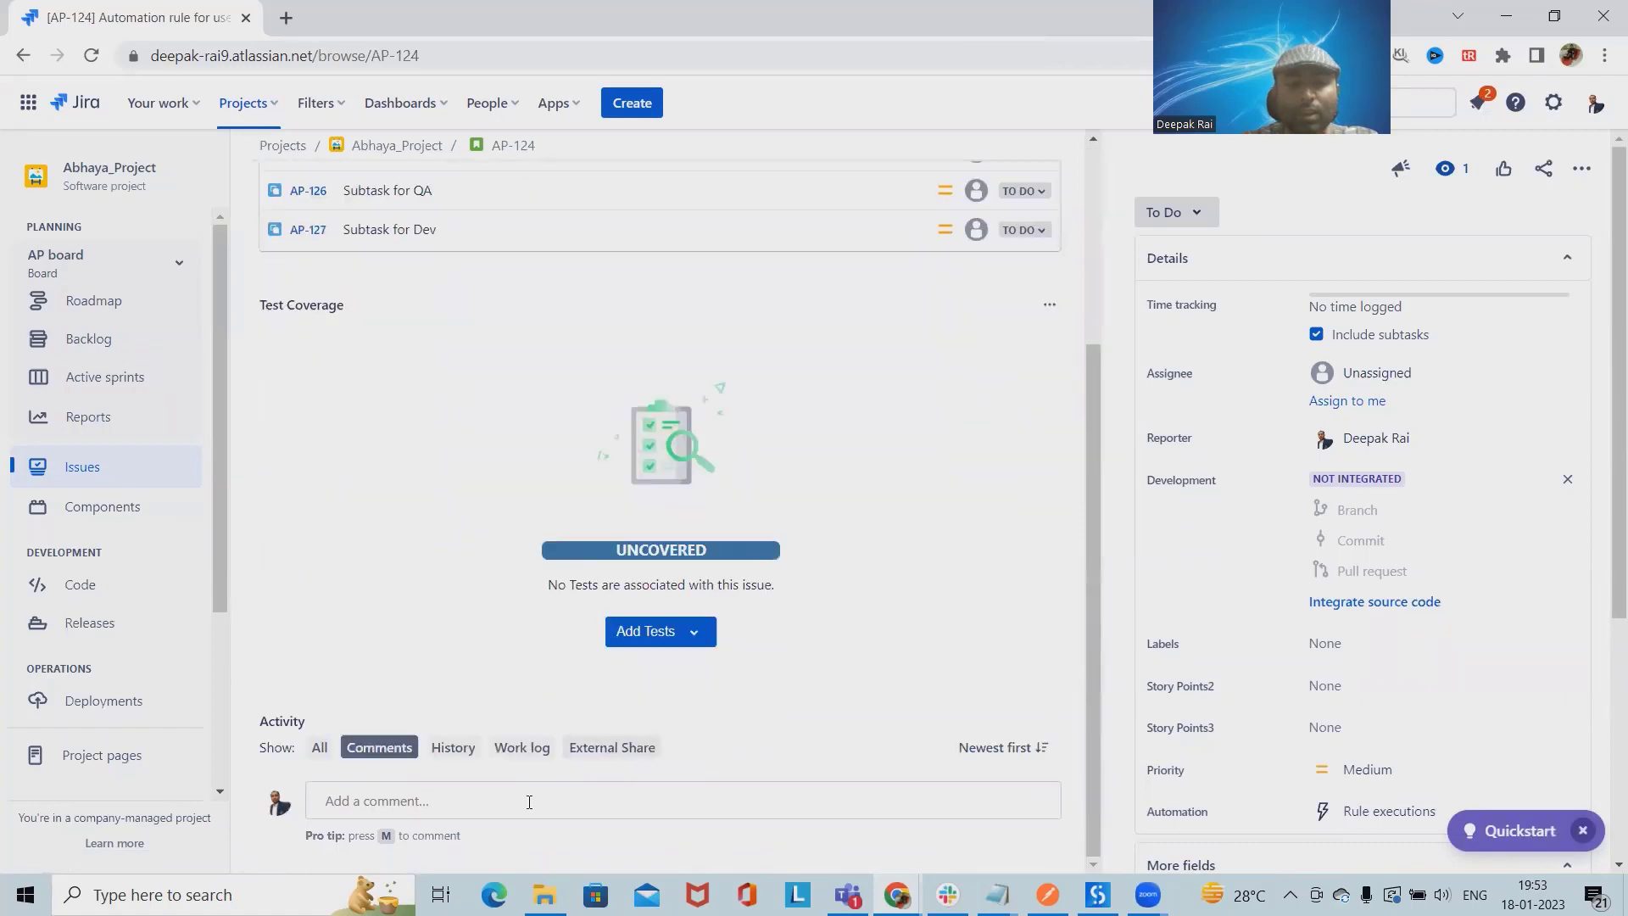
left_click(450, 754)
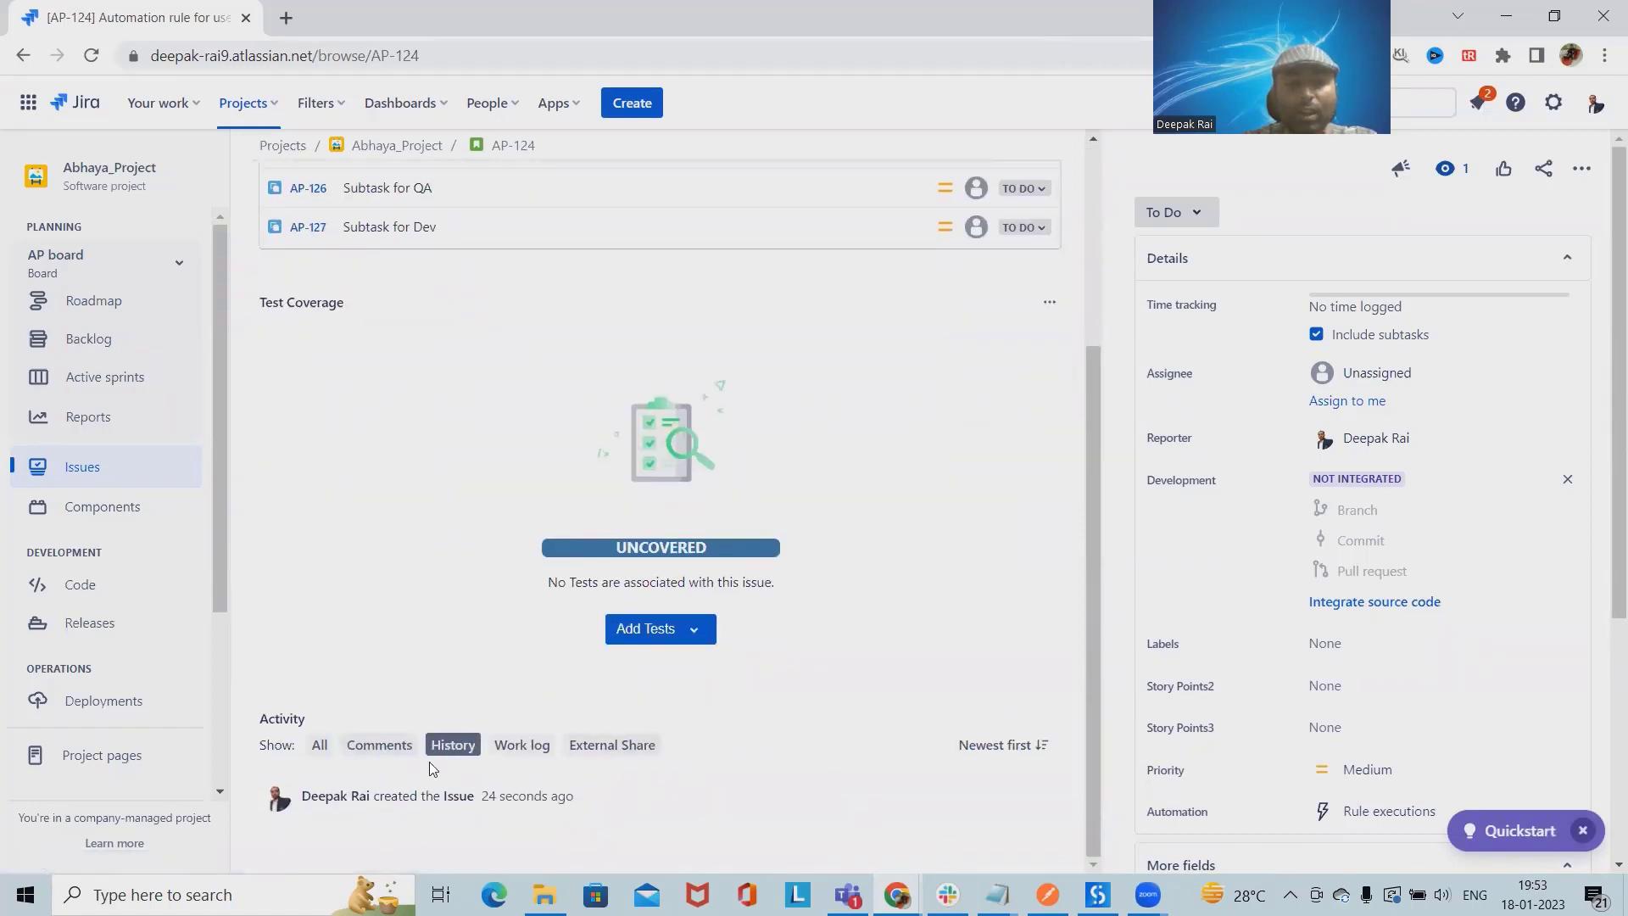
left_click(512, 752)
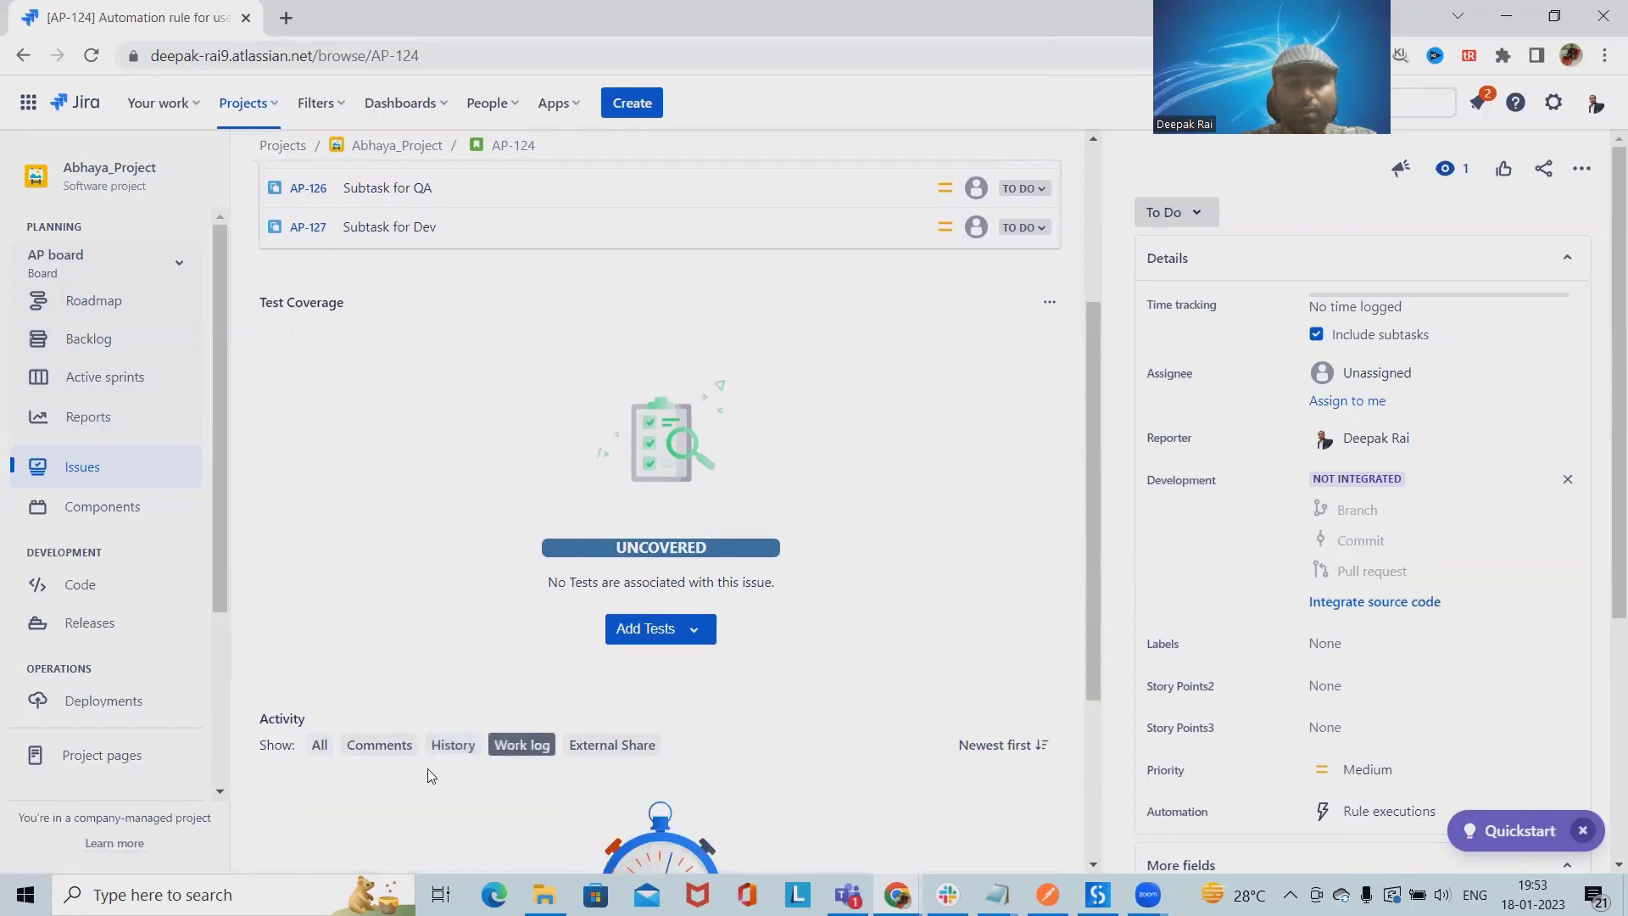
left_click(453, 746)
- Reload the story page and recheck its history, work log and subtask list
left_click(91, 55)
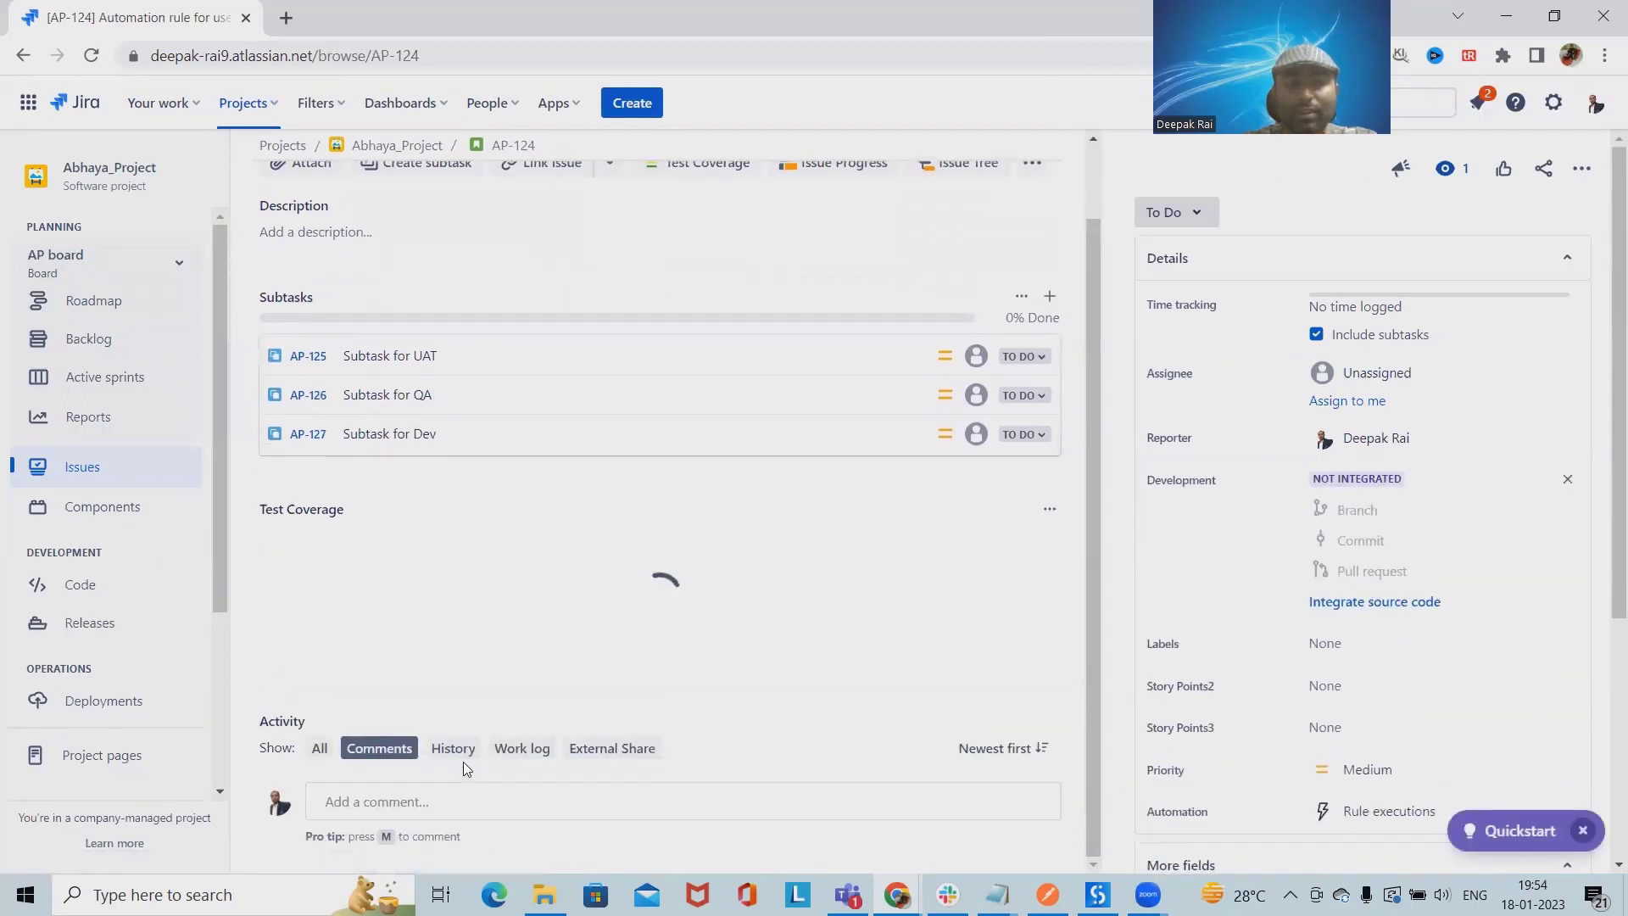
left_click(455, 749)
scroll(721, 729, "down", 2)
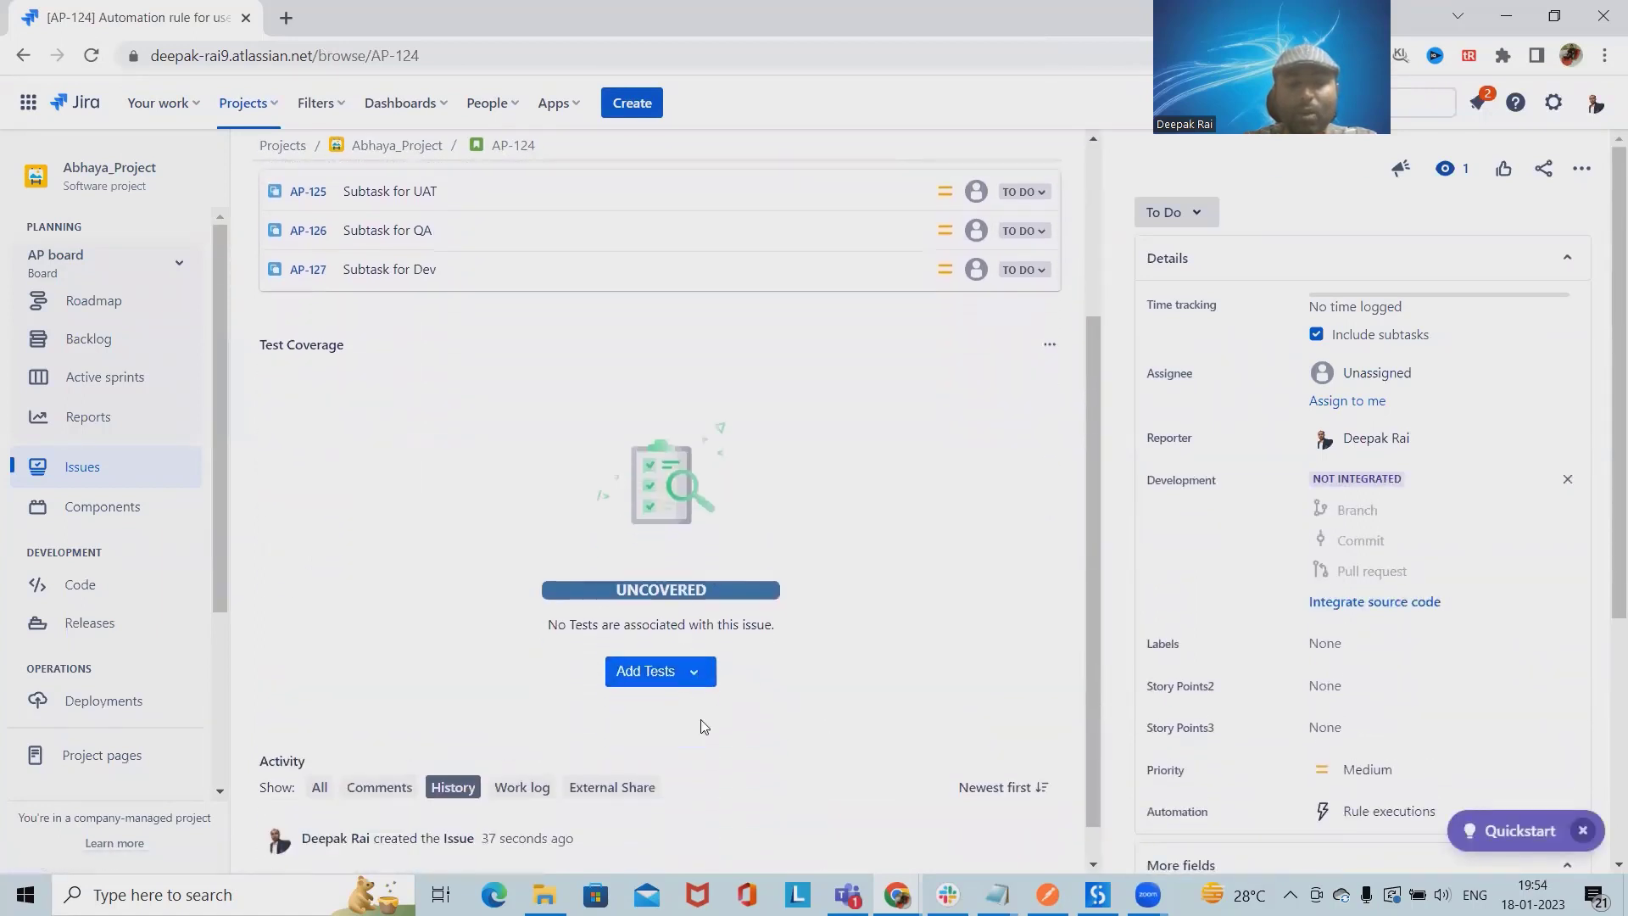
scroll(477, 795, "down", 1)
left_click(530, 748)
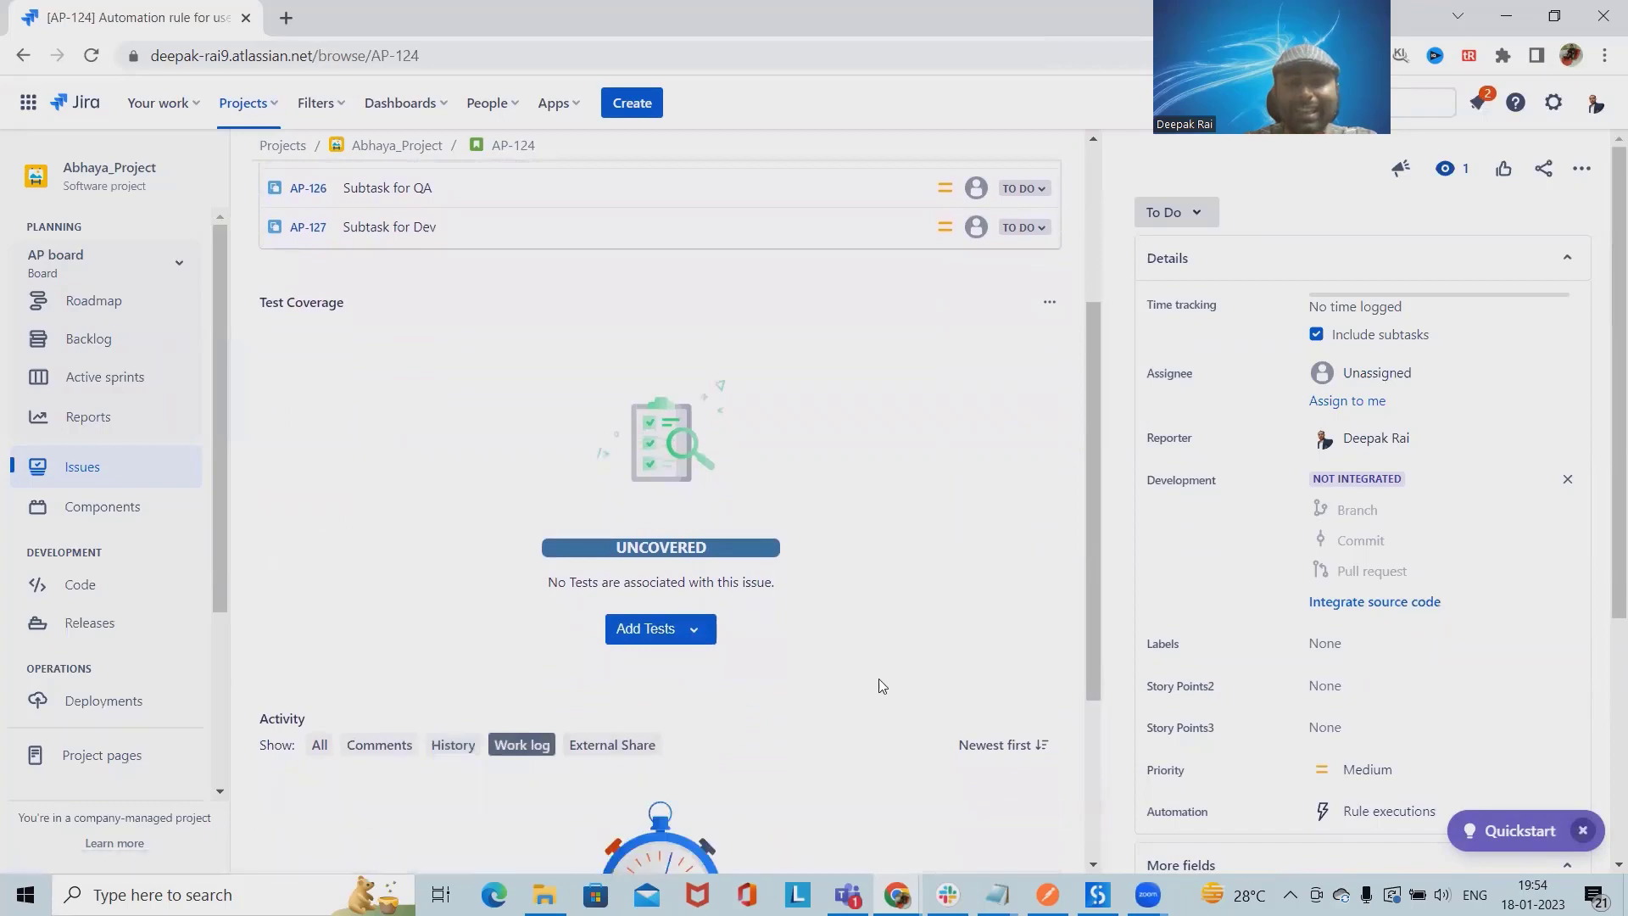
scroll(886, 689, "down", 3)
scroll(929, 695, "up", 6)
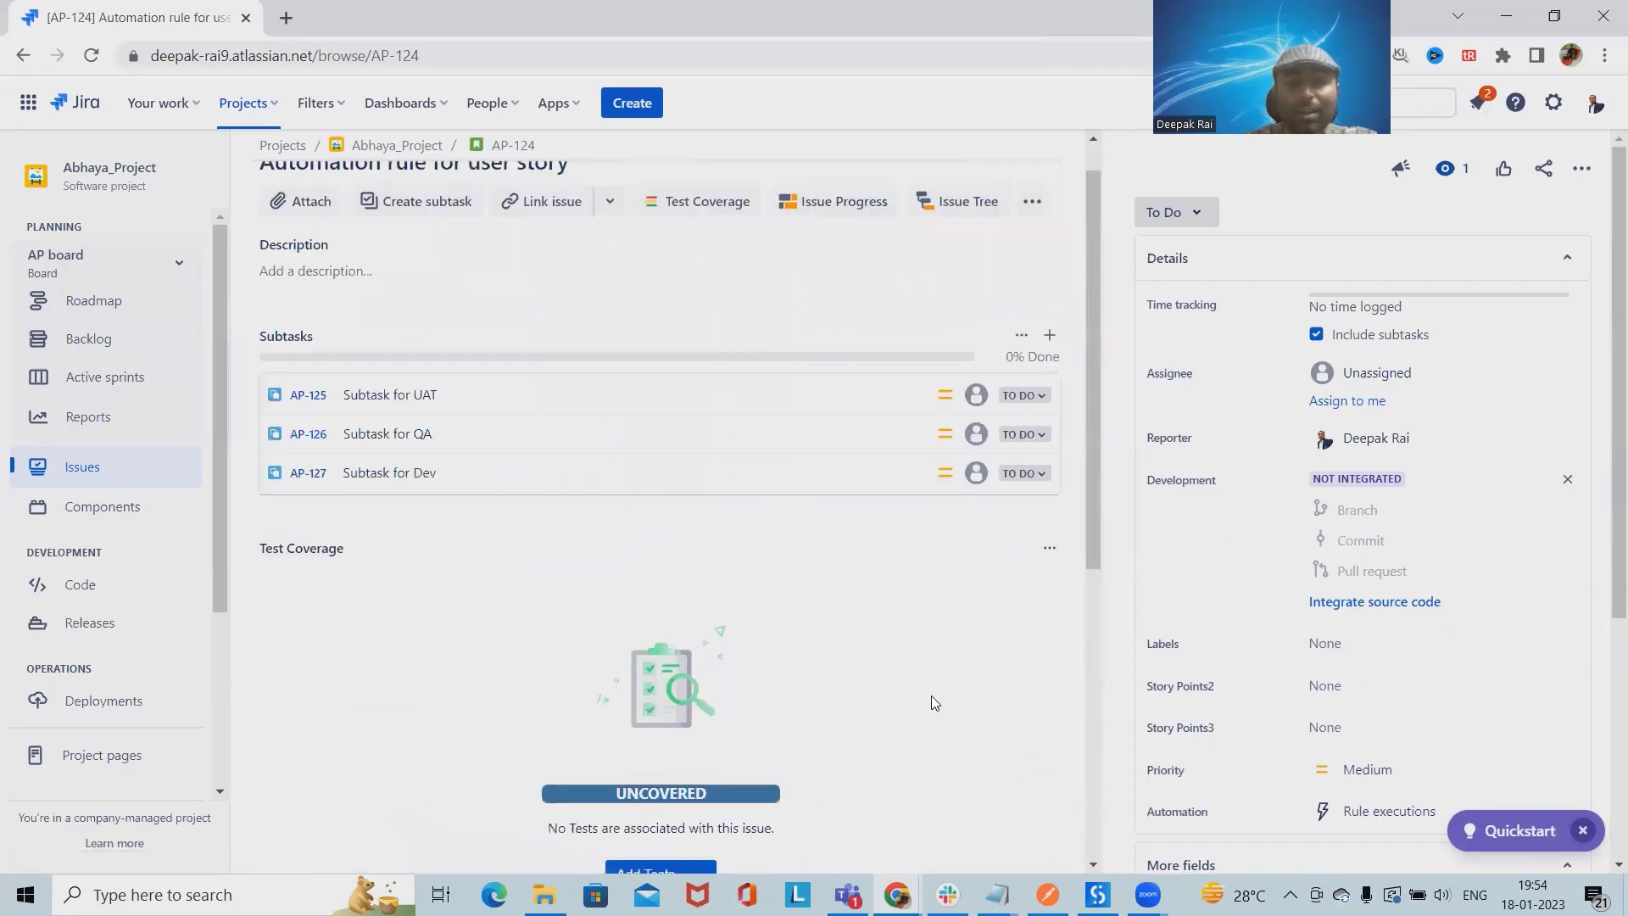